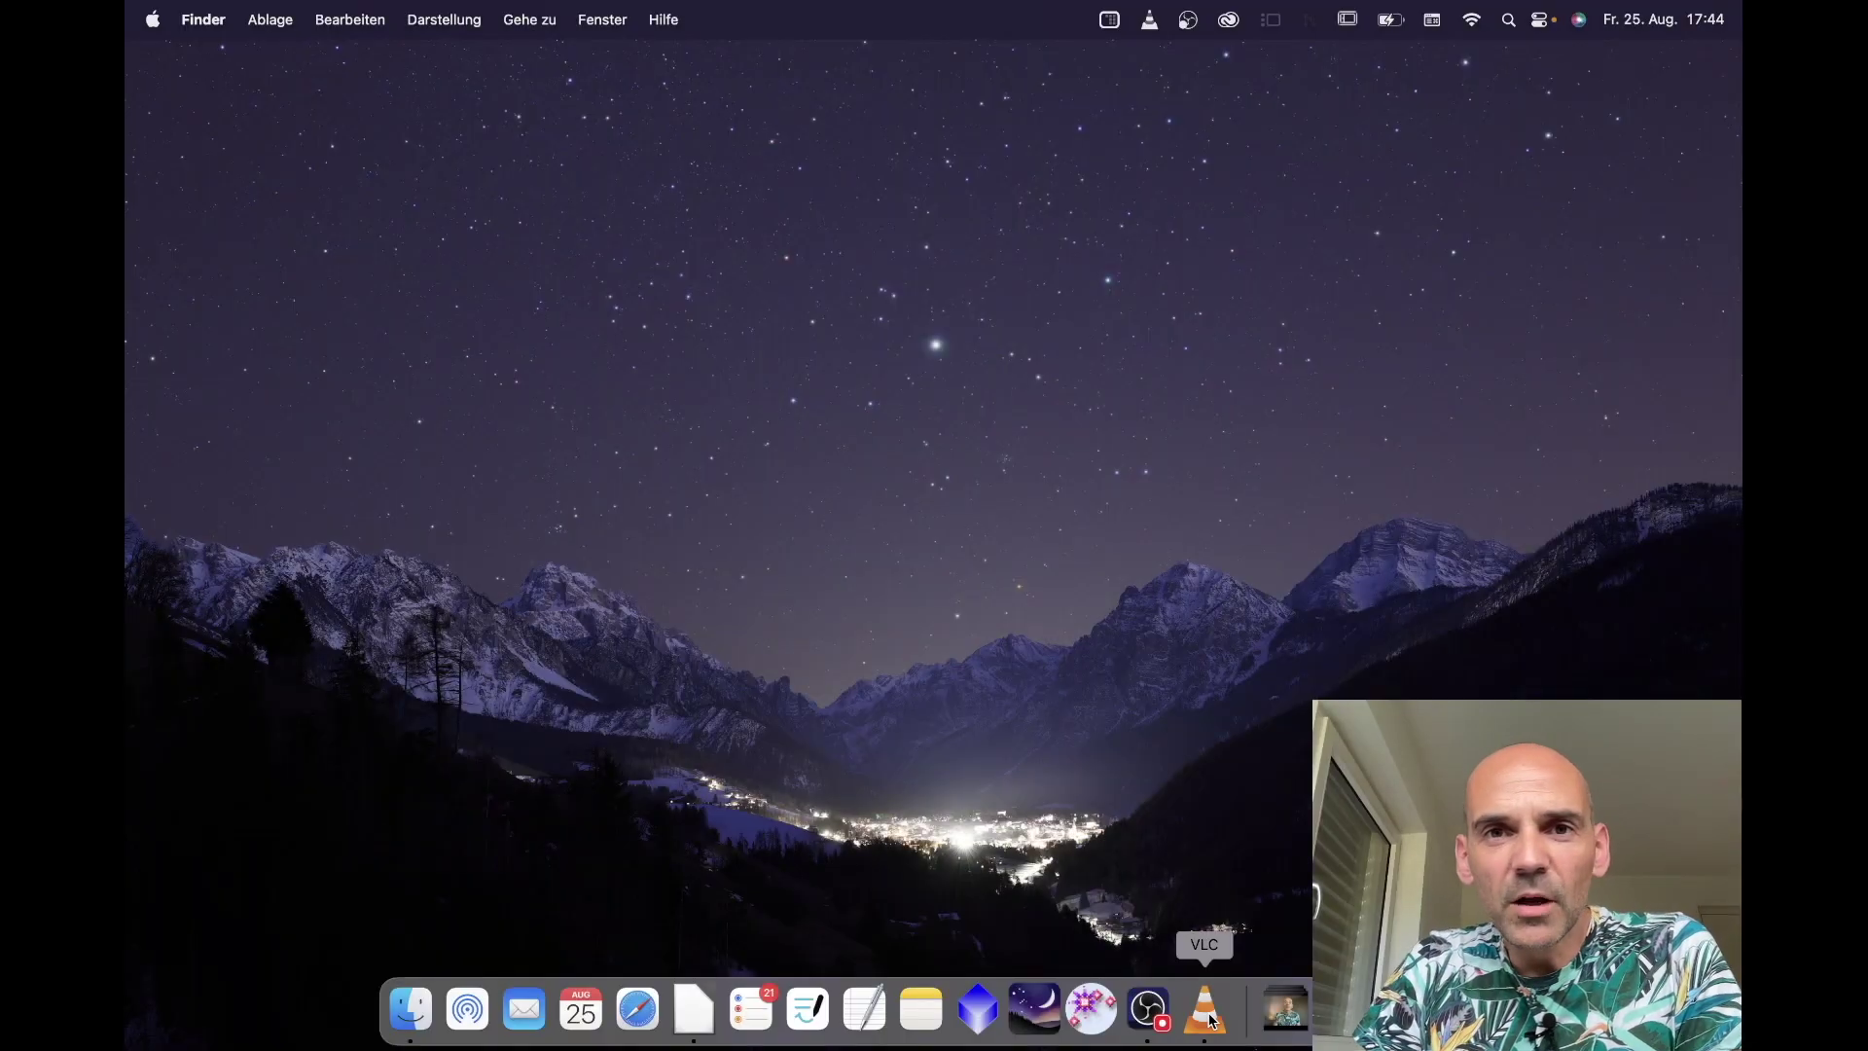
Launch Tracker, move and enlarge its window, and load the gravel-field walking video.
left_click(1094, 1008)
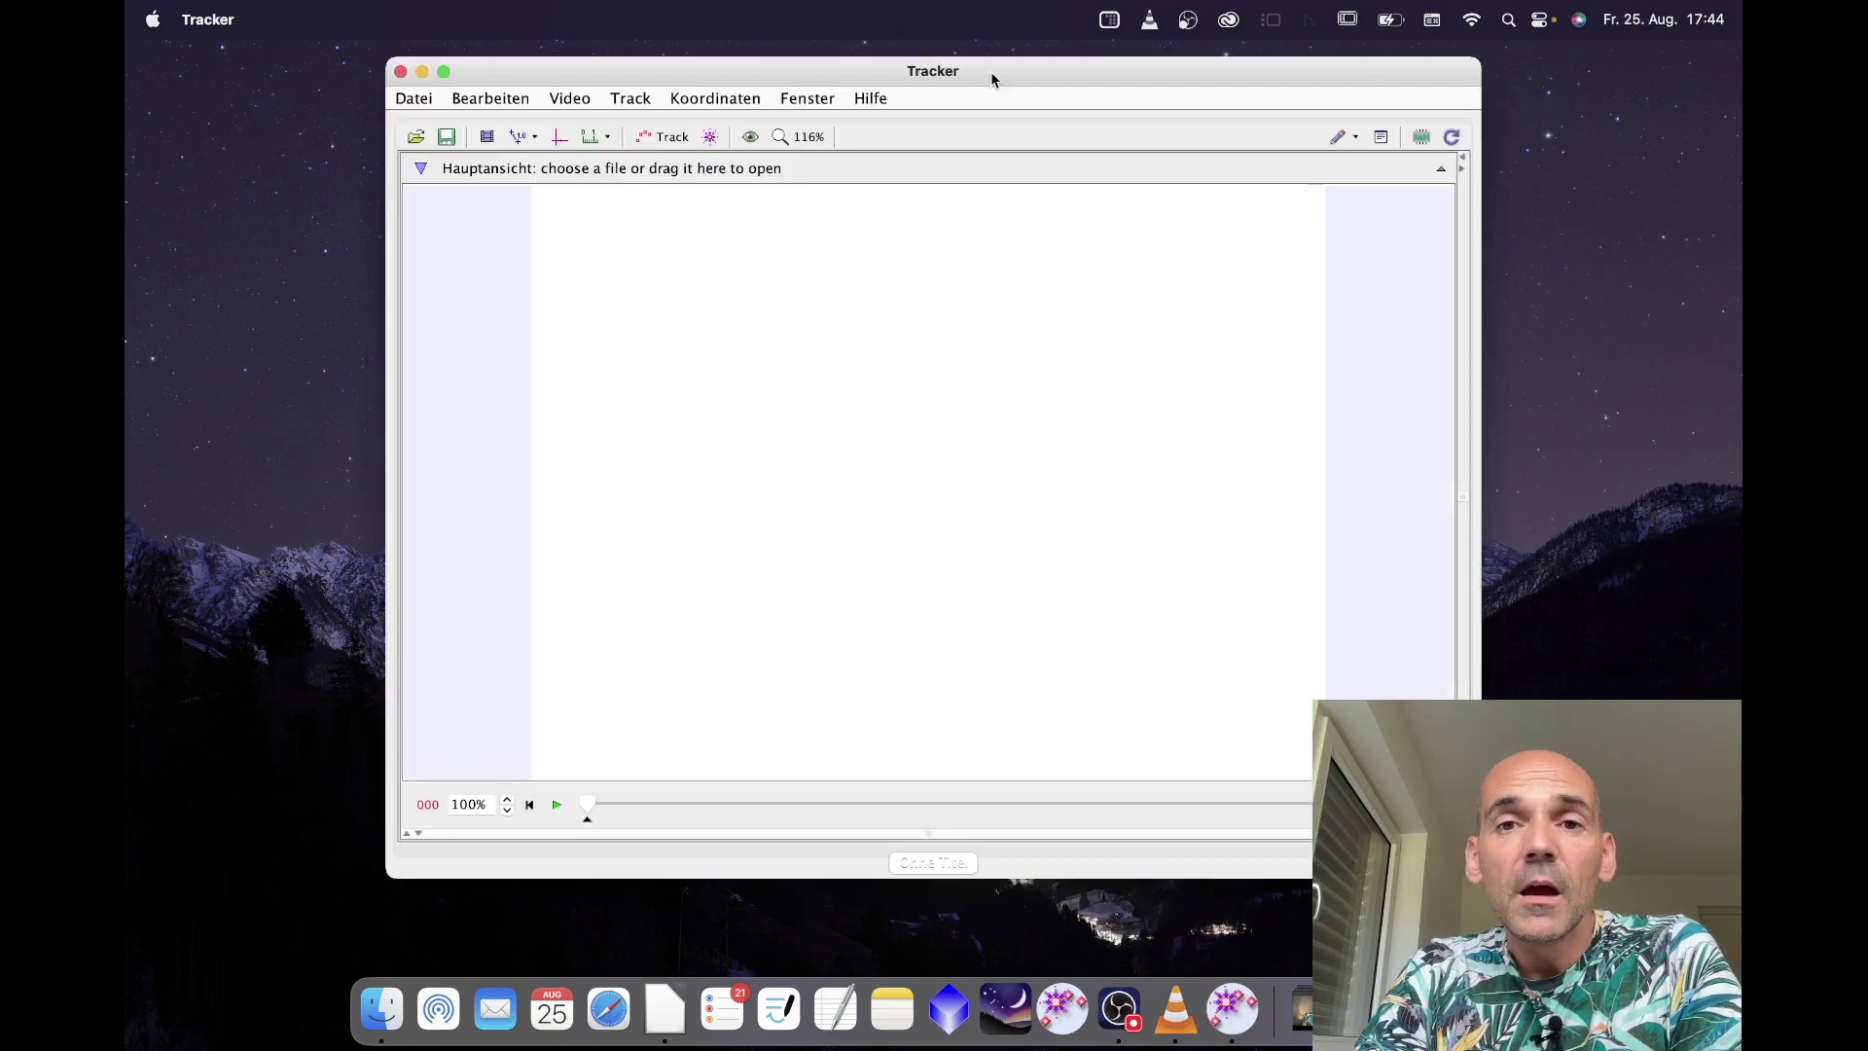
left_click_drag(990, 72, 754, 57)
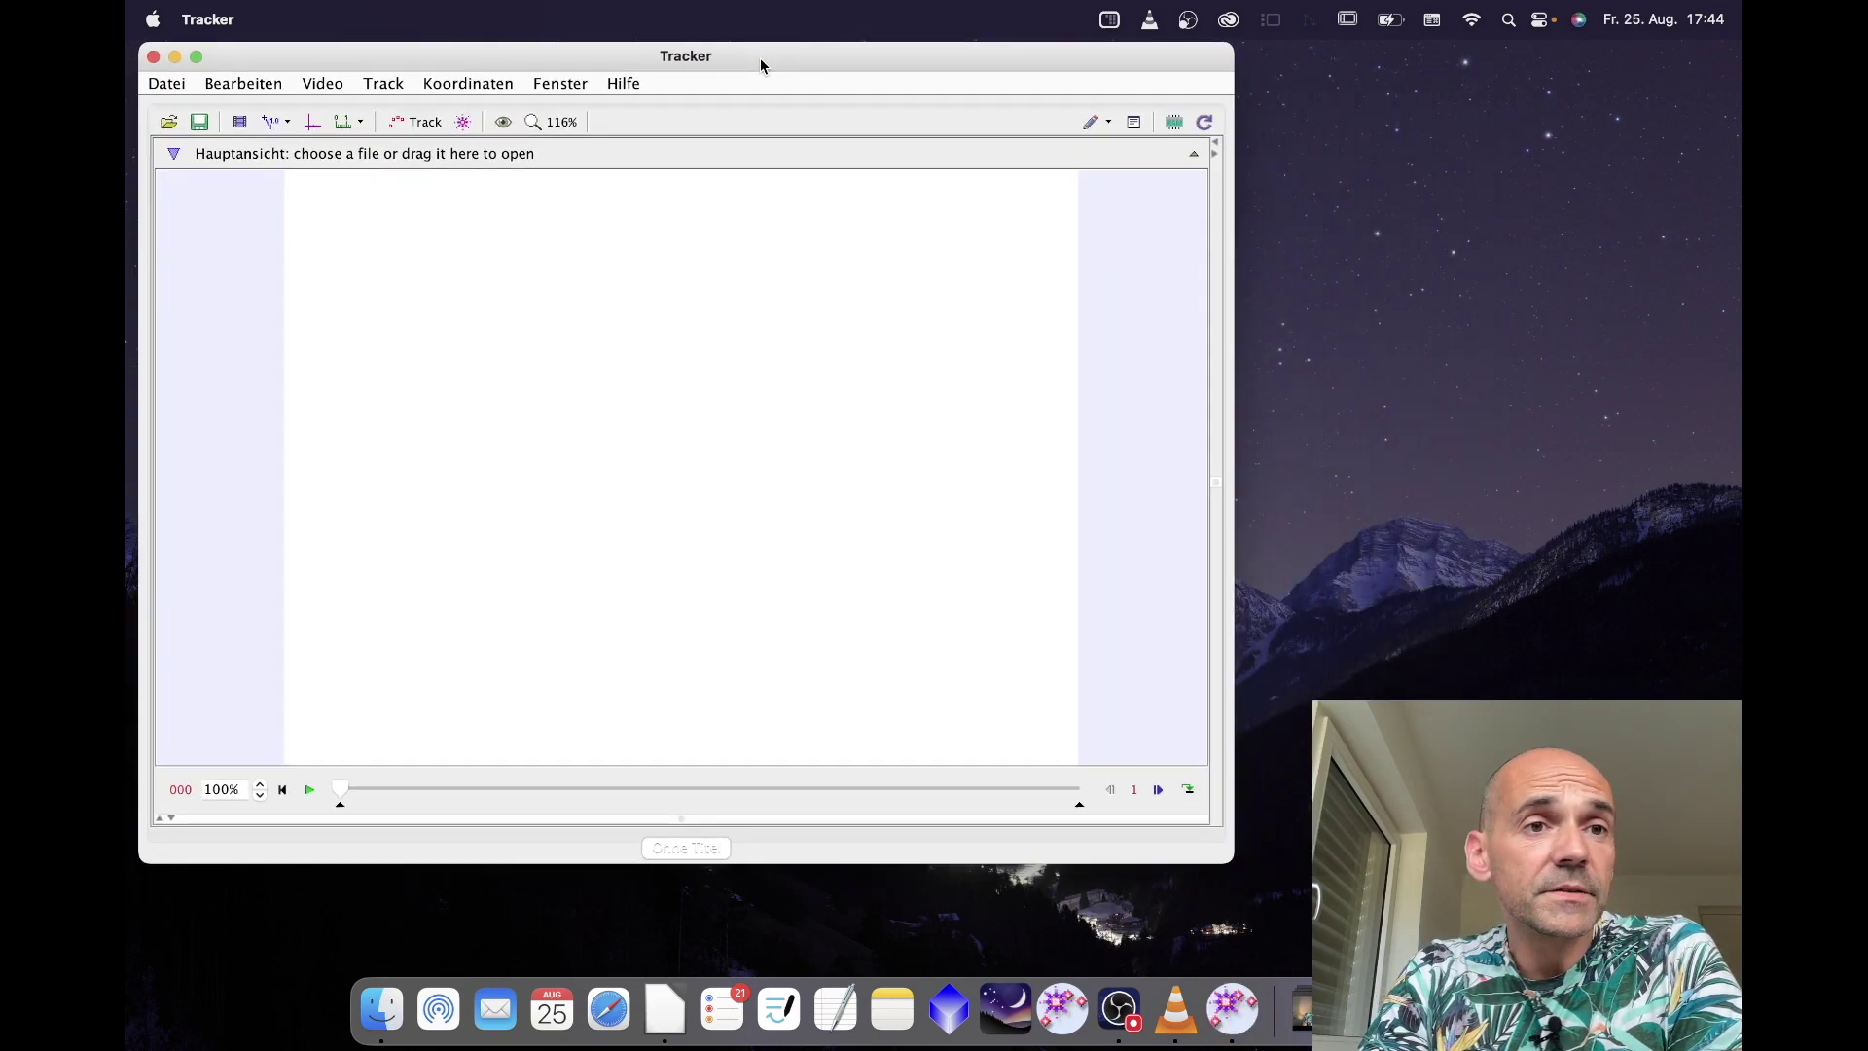
left_click_drag(1224, 851, 1448, 972)
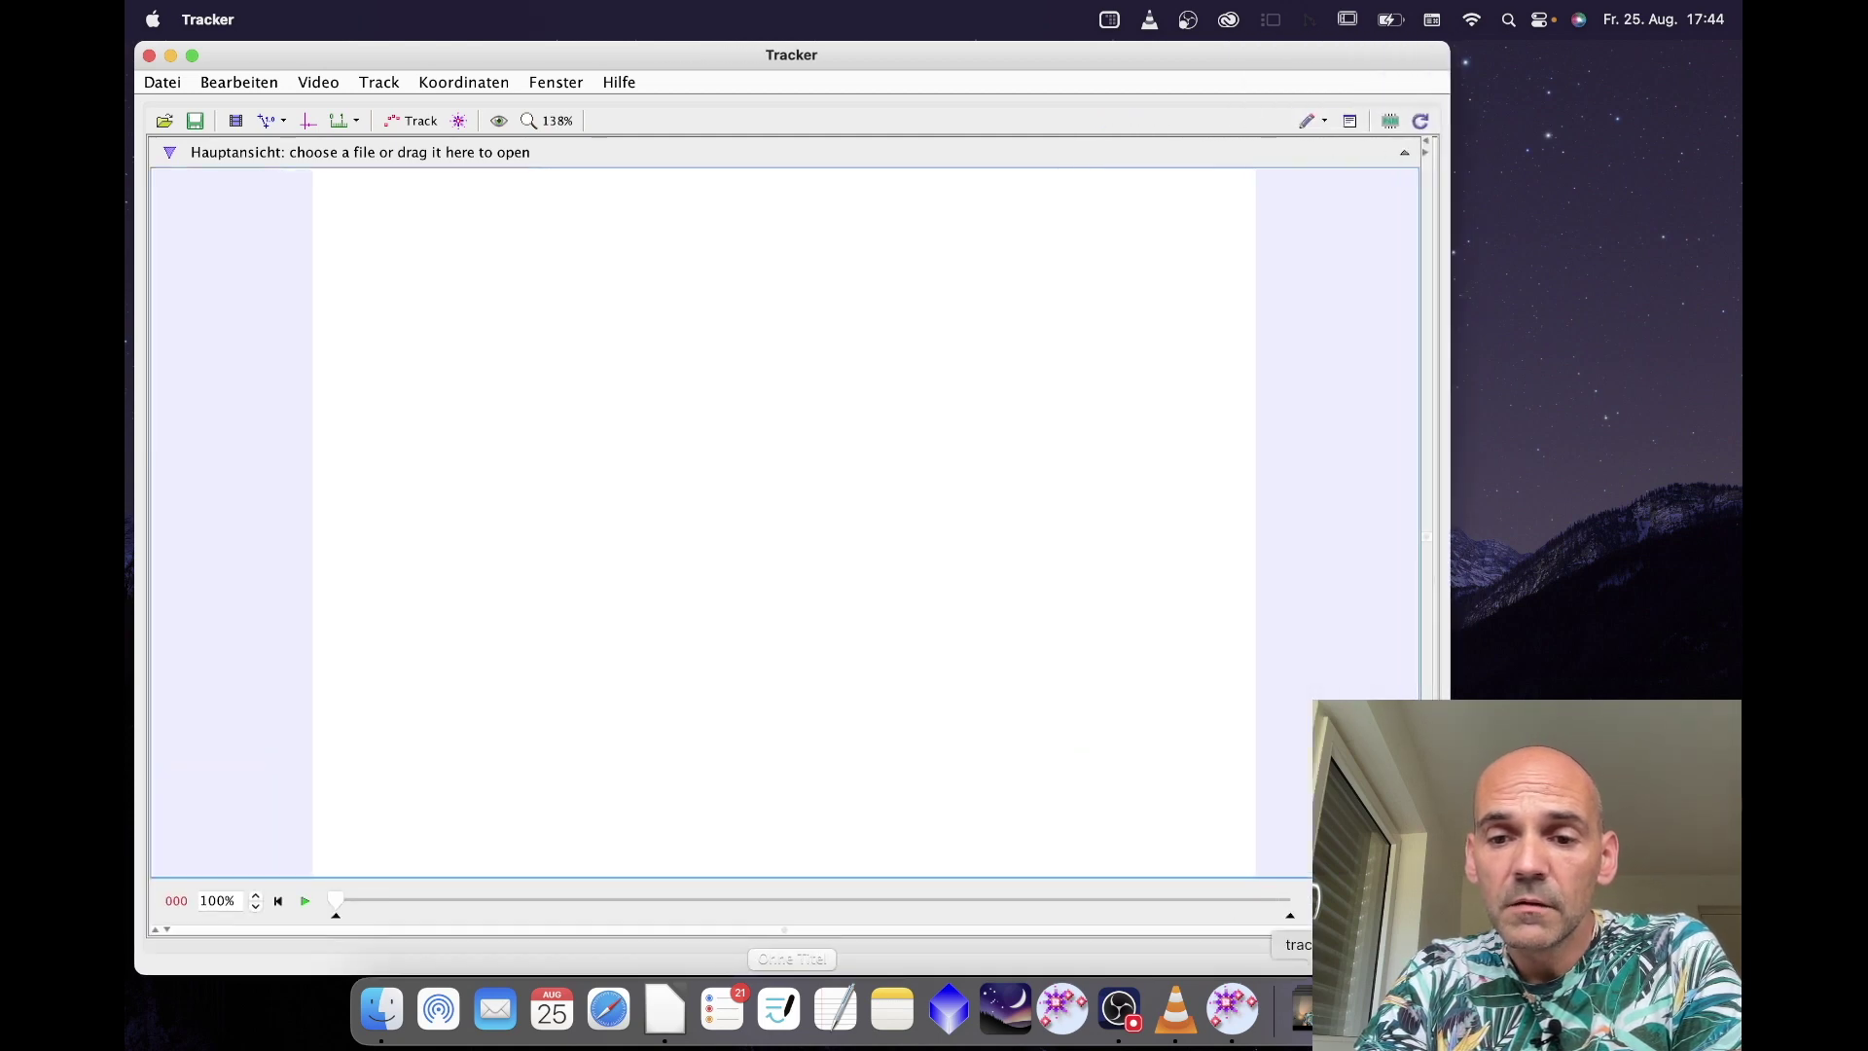
left_click(1302, 1012)
left_click_drag(1341, 677, 986, 669)
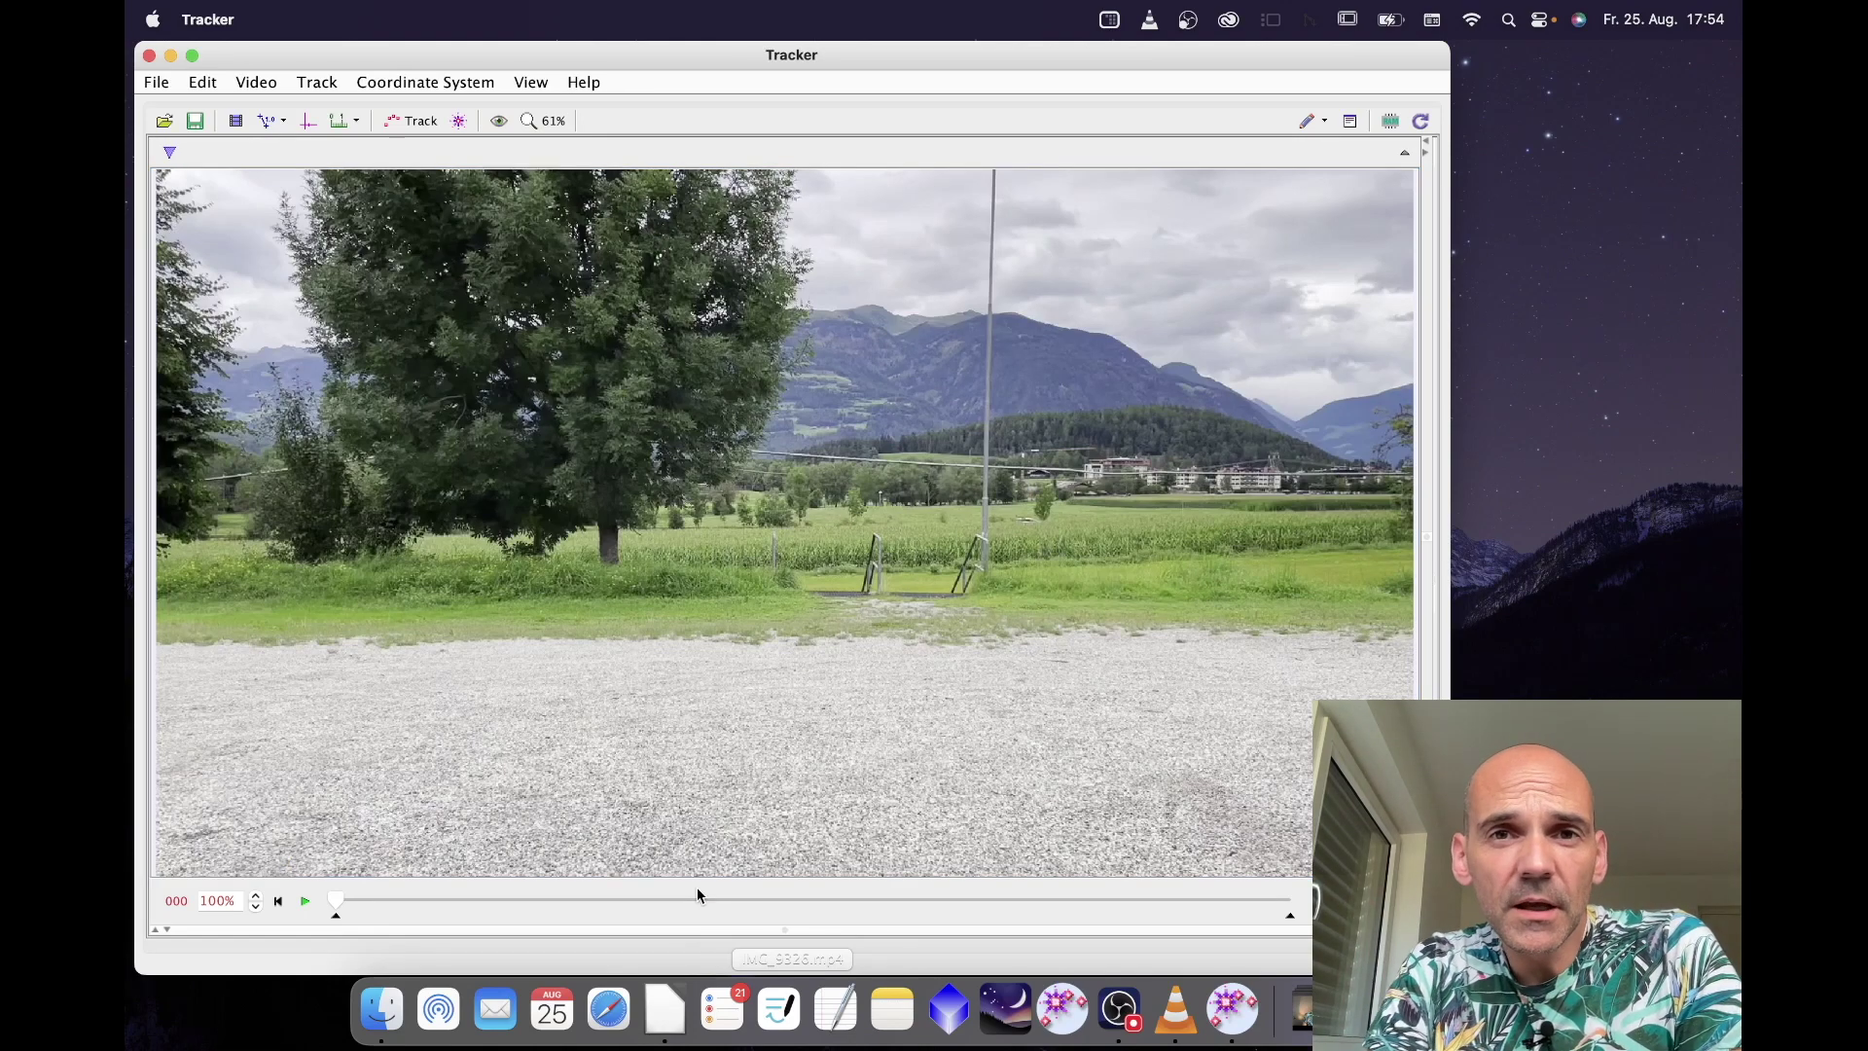
At frame 1205, add a calibration stick and view the video at 100% zoom.
left_click(844, 900)
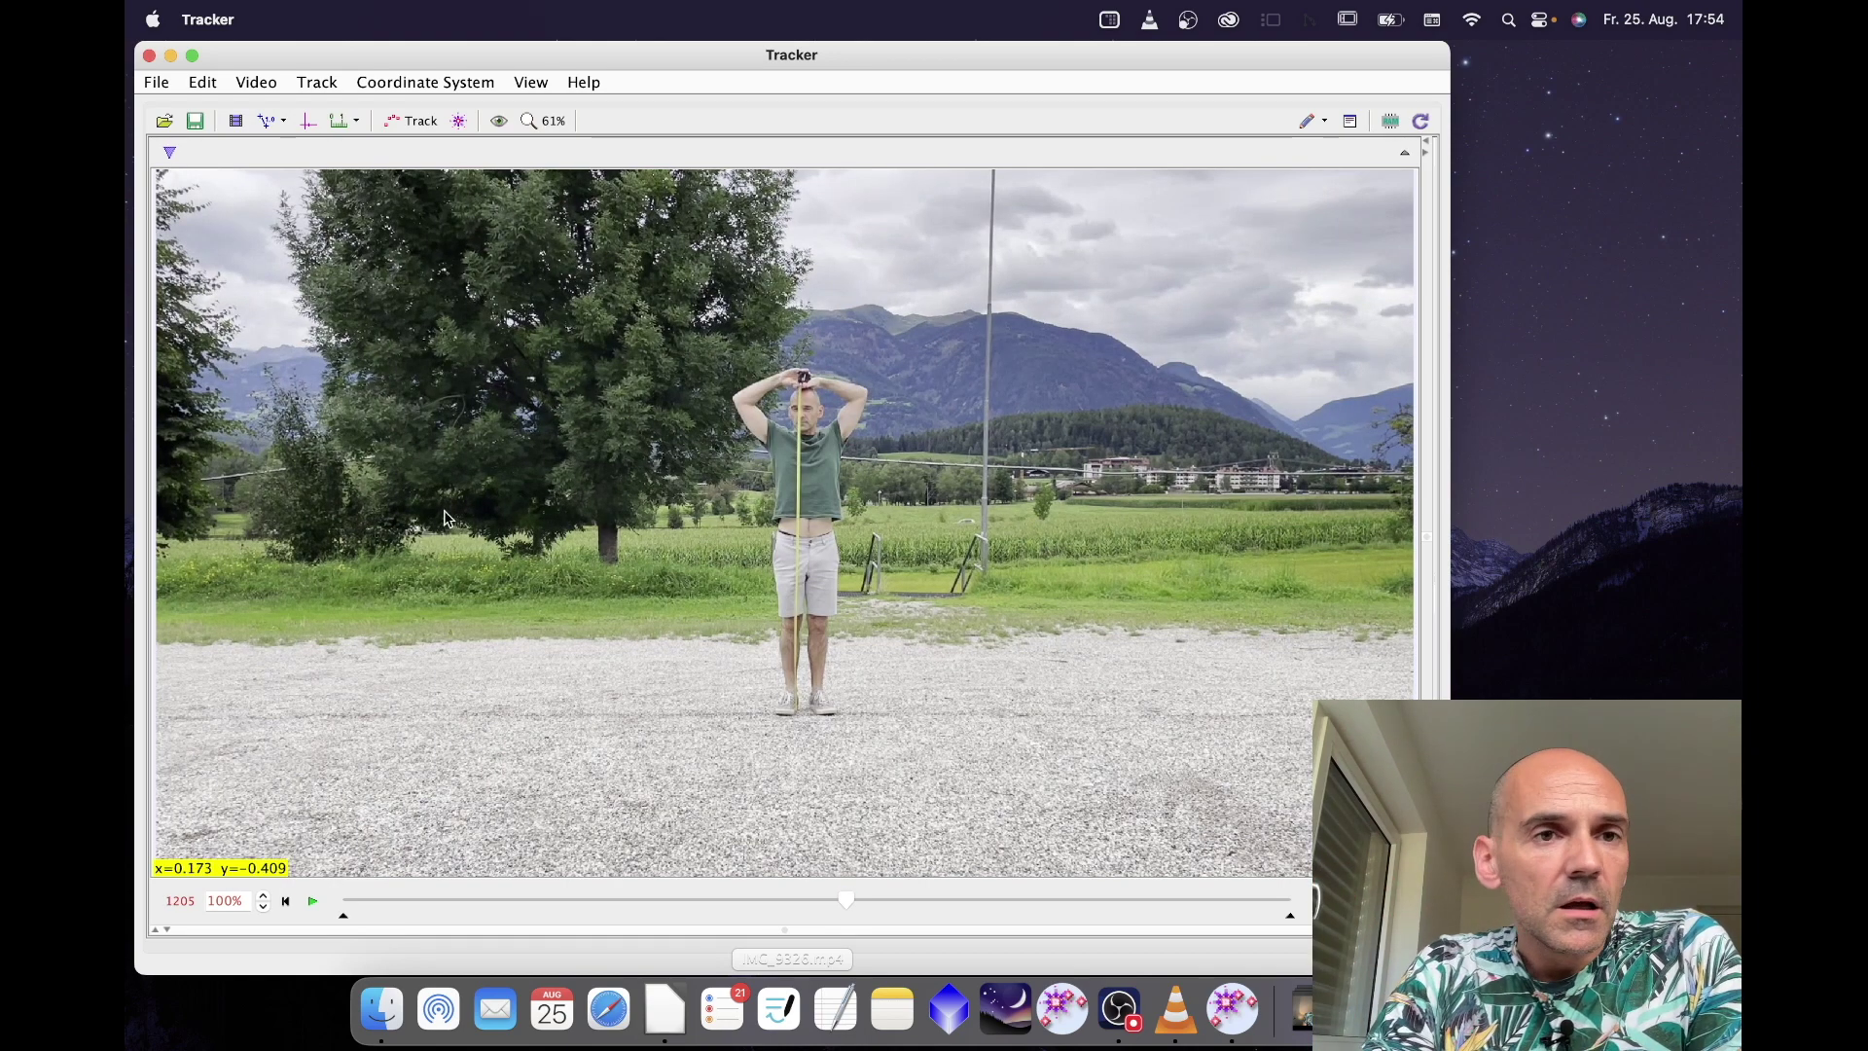
left_click(268, 121)
mouse_move(309, 146)
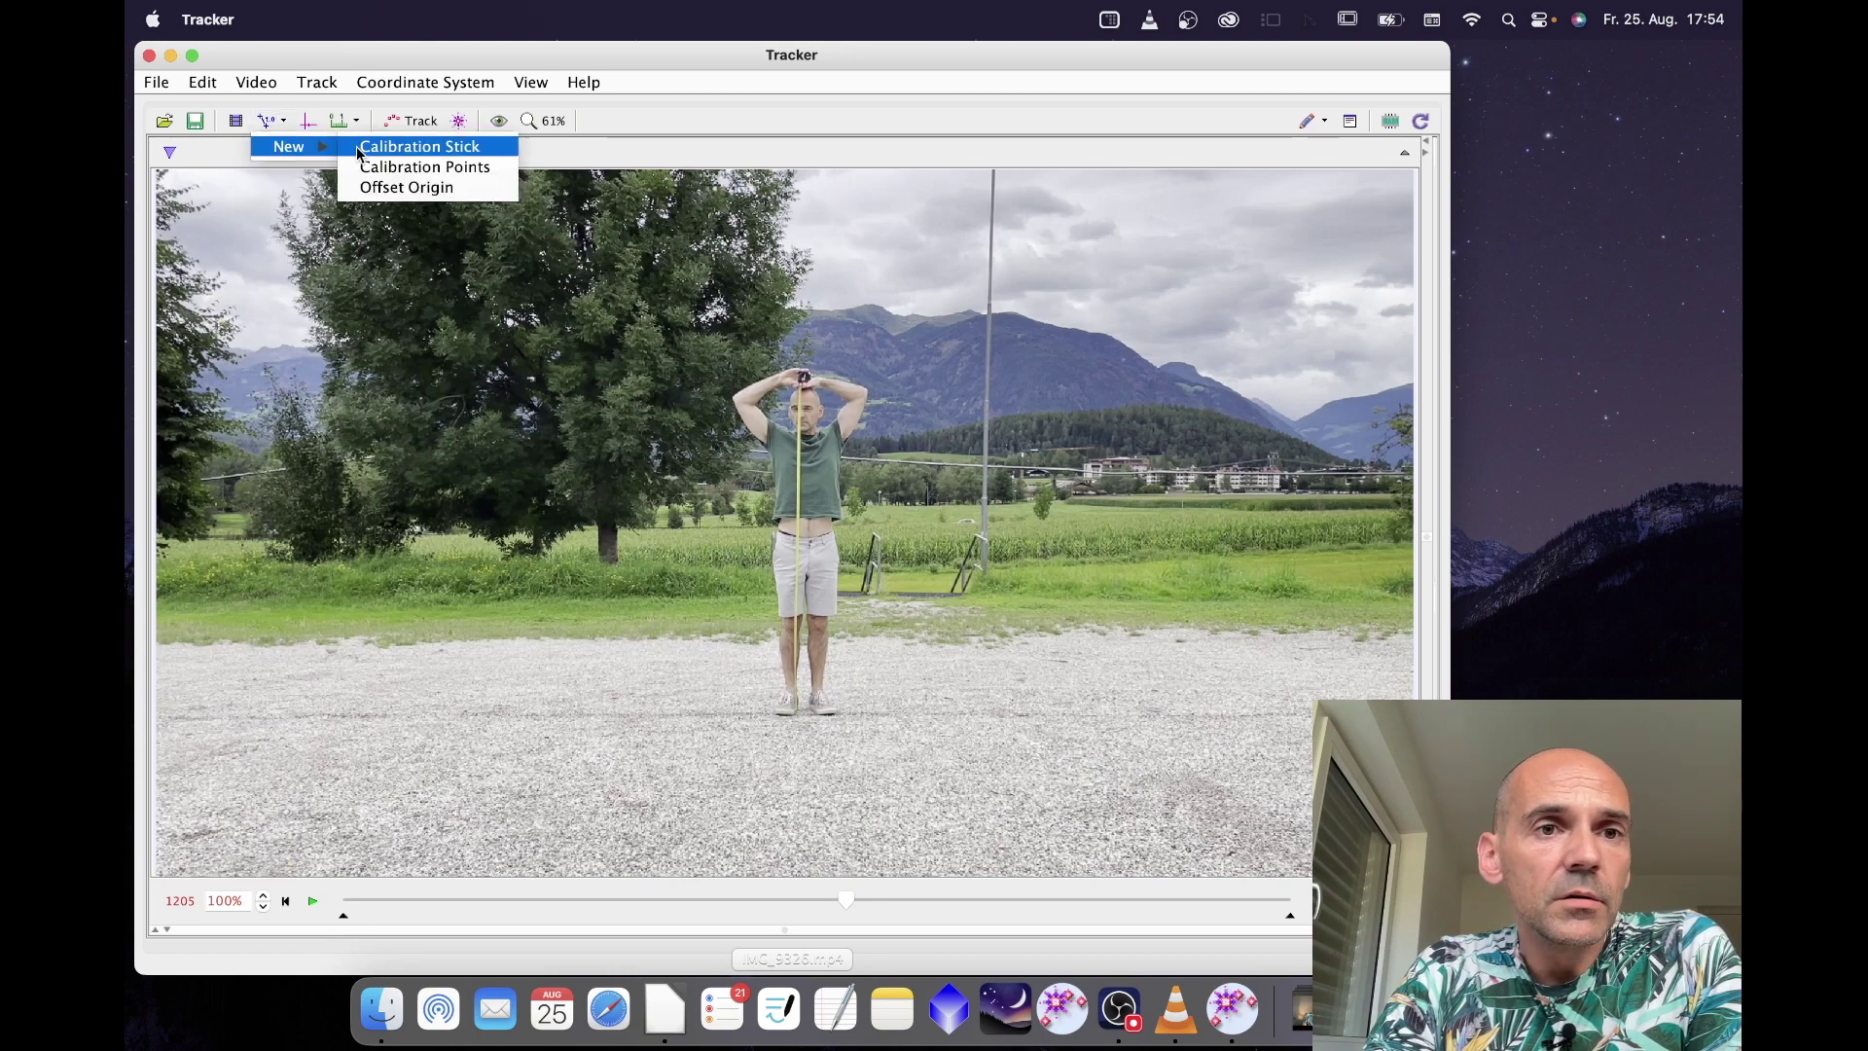
left_click(391, 148)
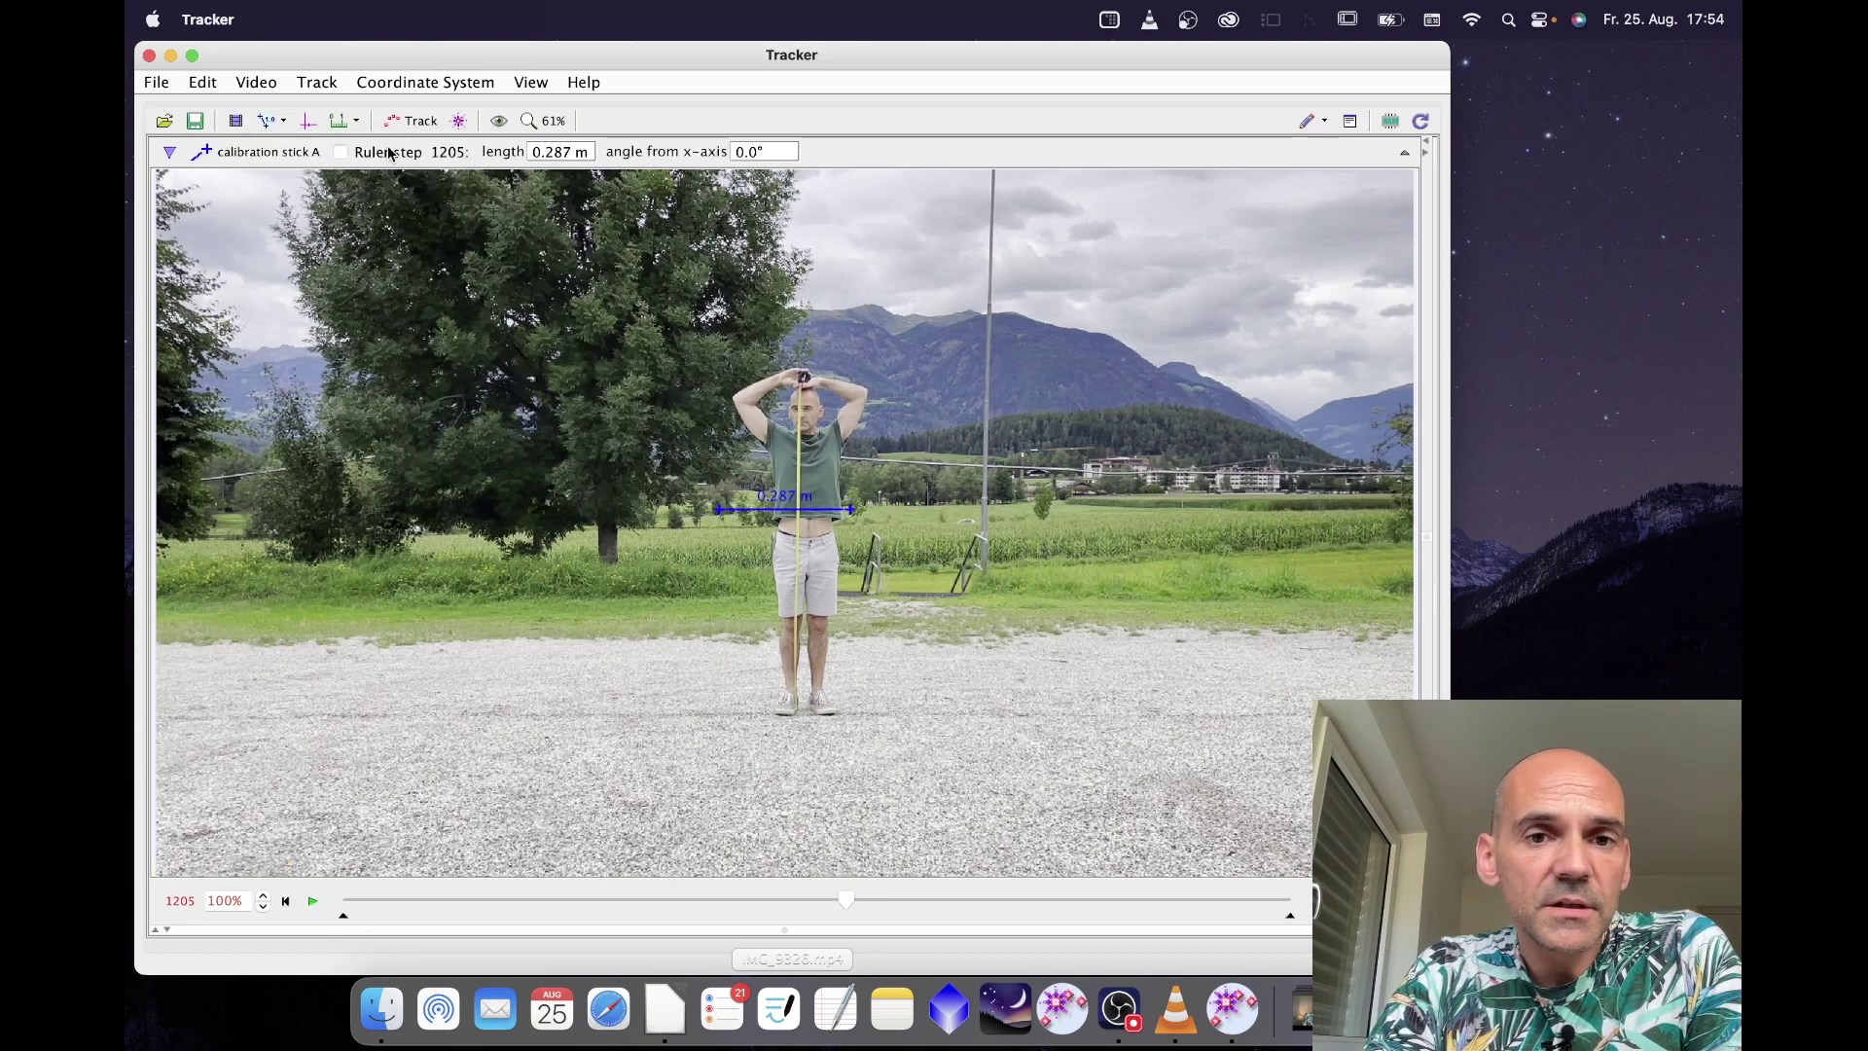
left_click(555, 120)
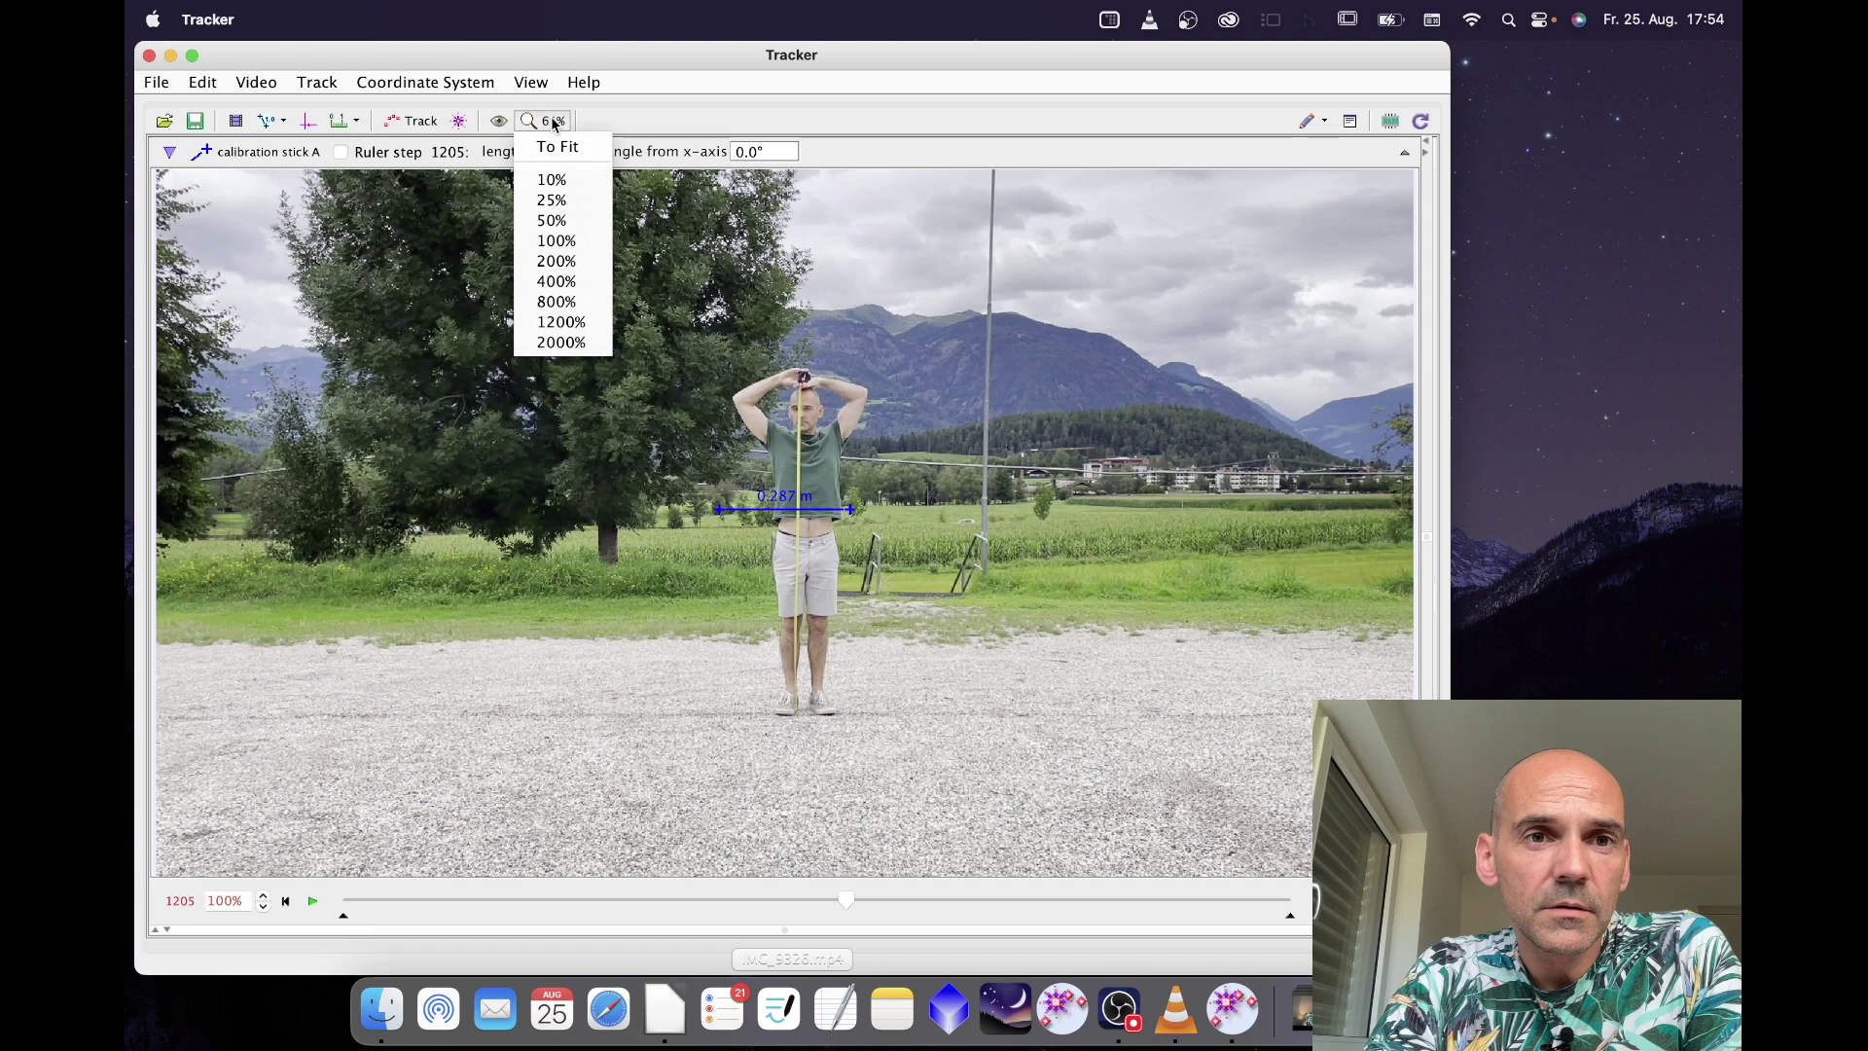
left_click(560, 238)
Stretch the stick from the person's head to feet, set it to 1.76 m, and hide it.
left_click_drag(678, 501, 811, 304)
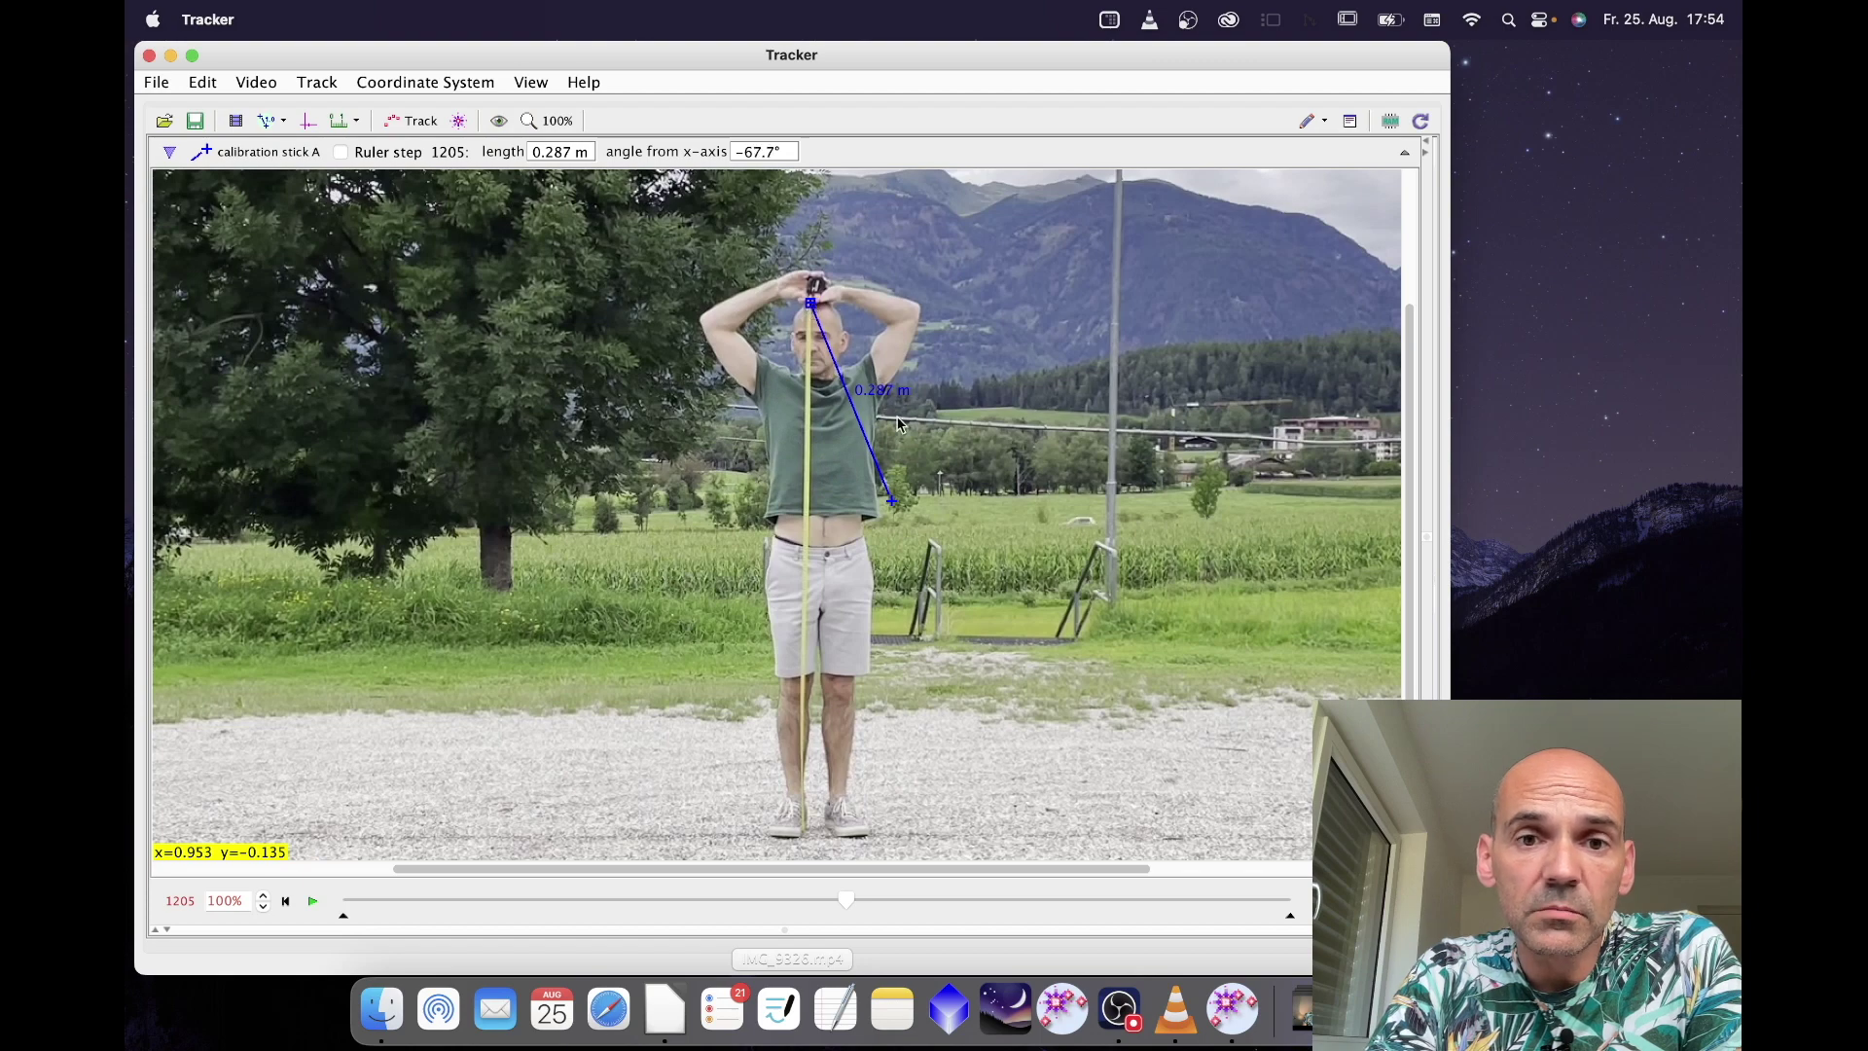
left_click_drag(896, 508, 807, 838)
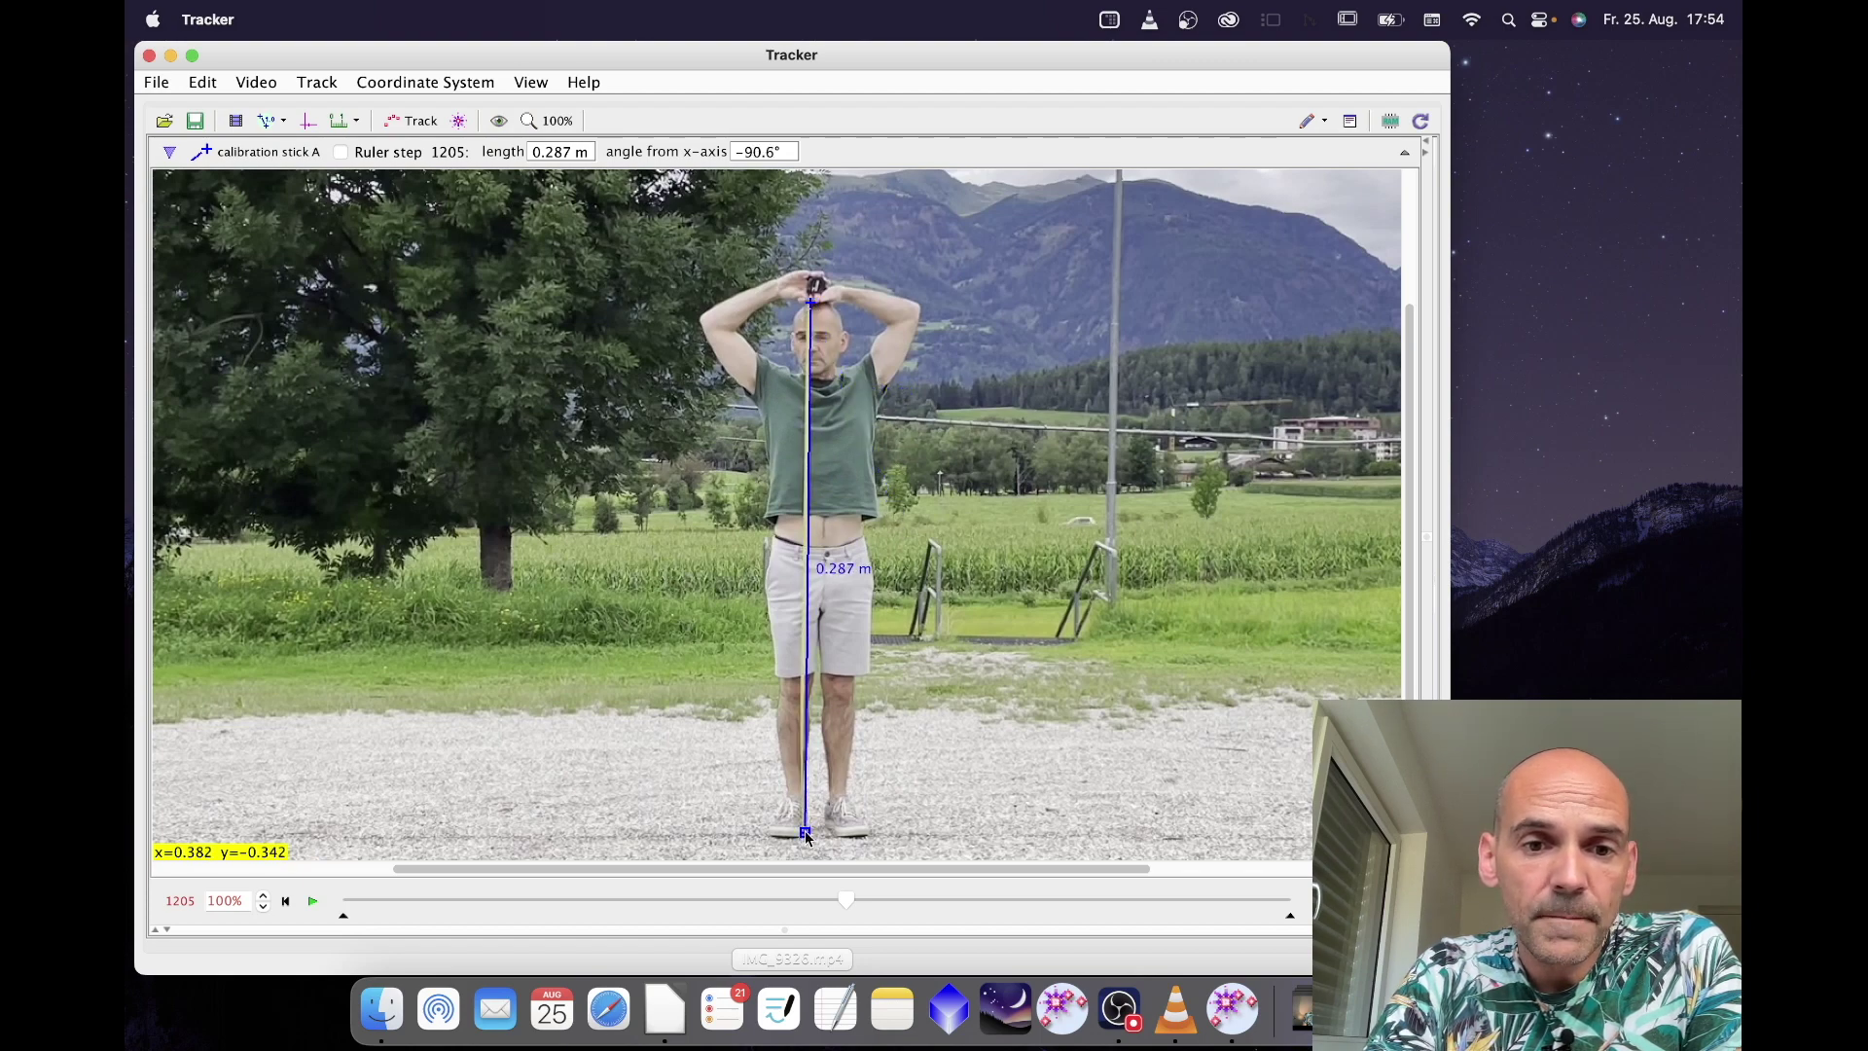
left_click(559, 151)
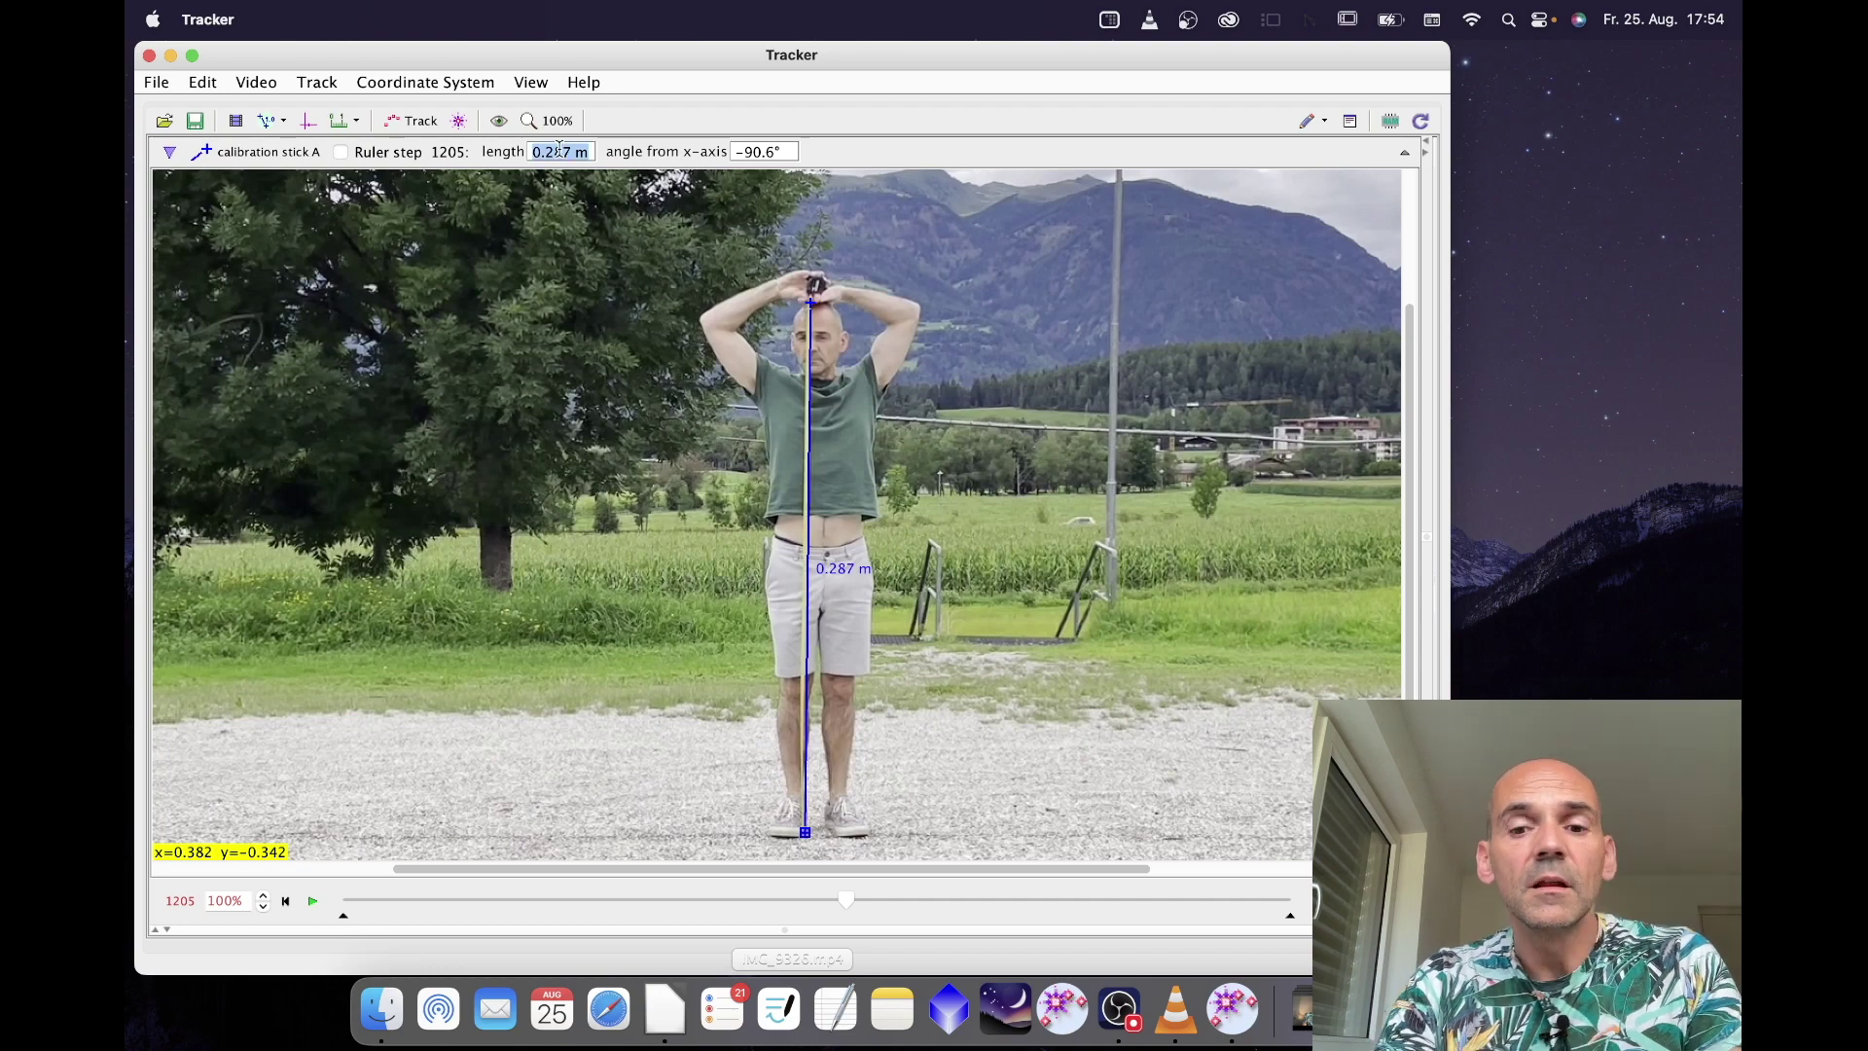
type("1")
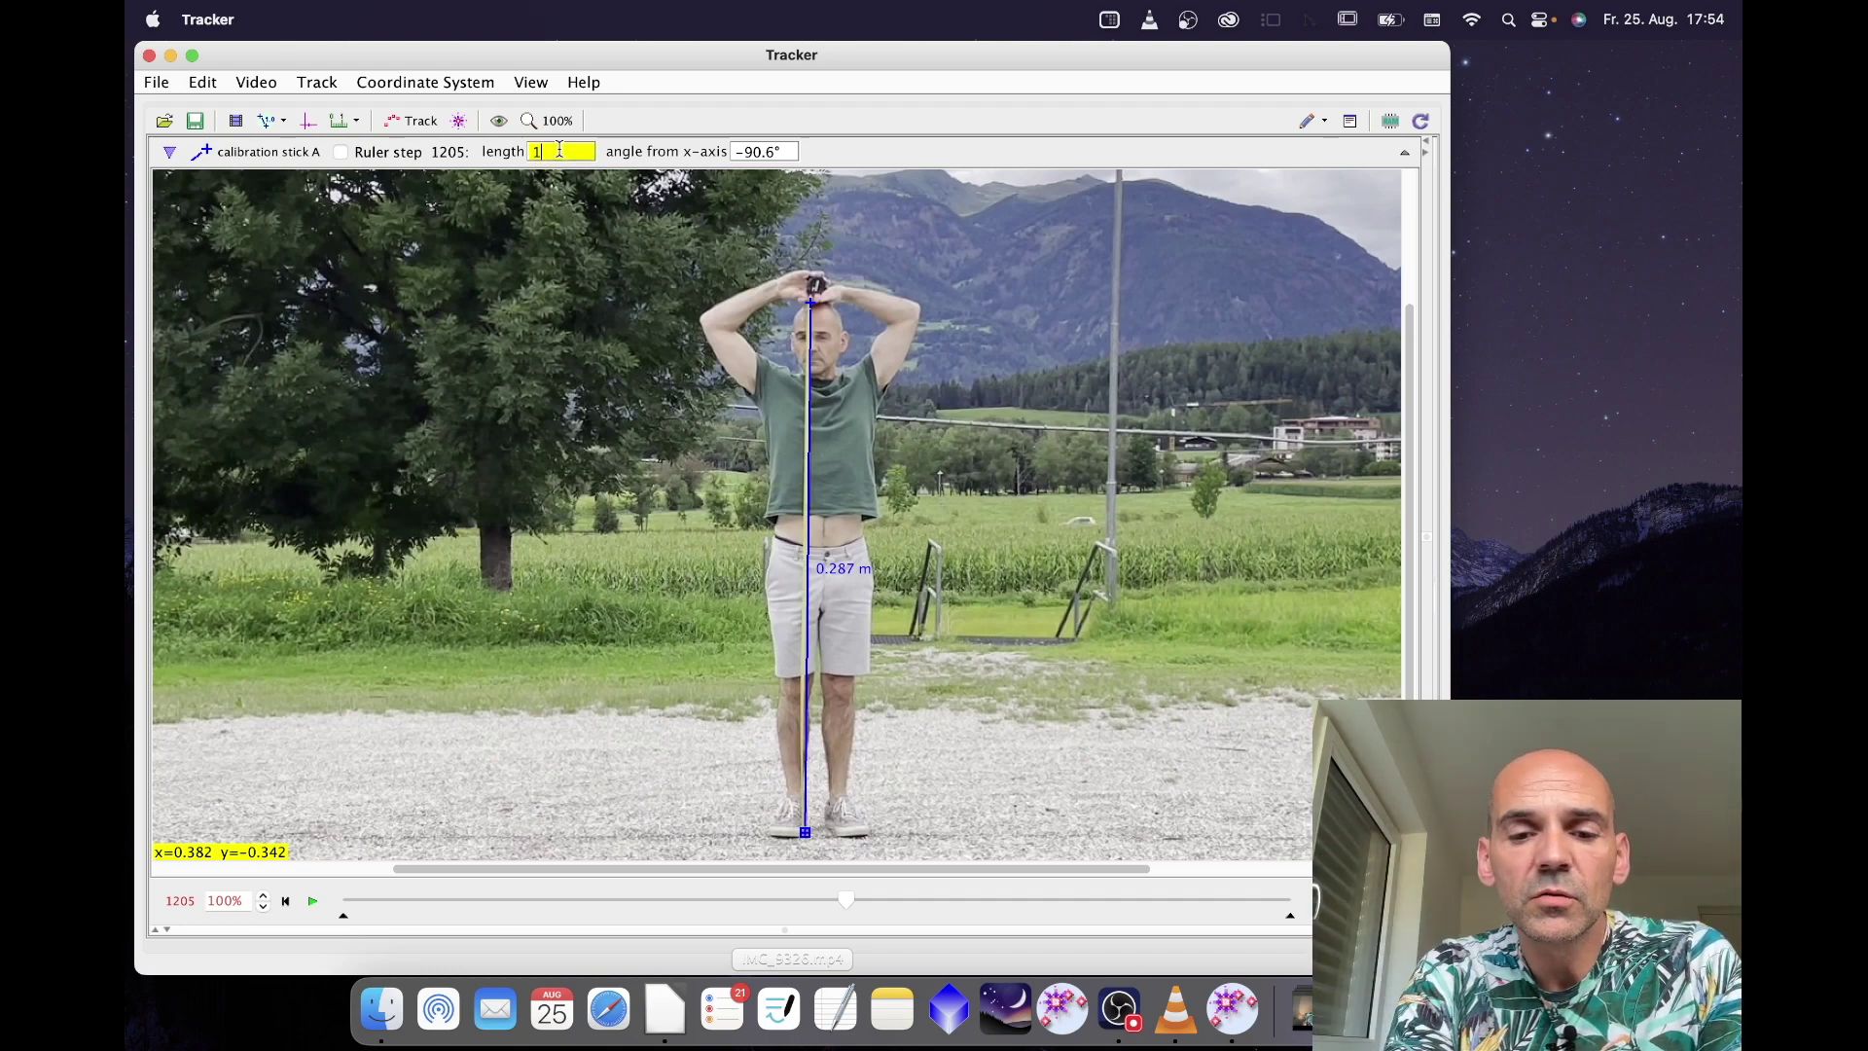
type(".76")
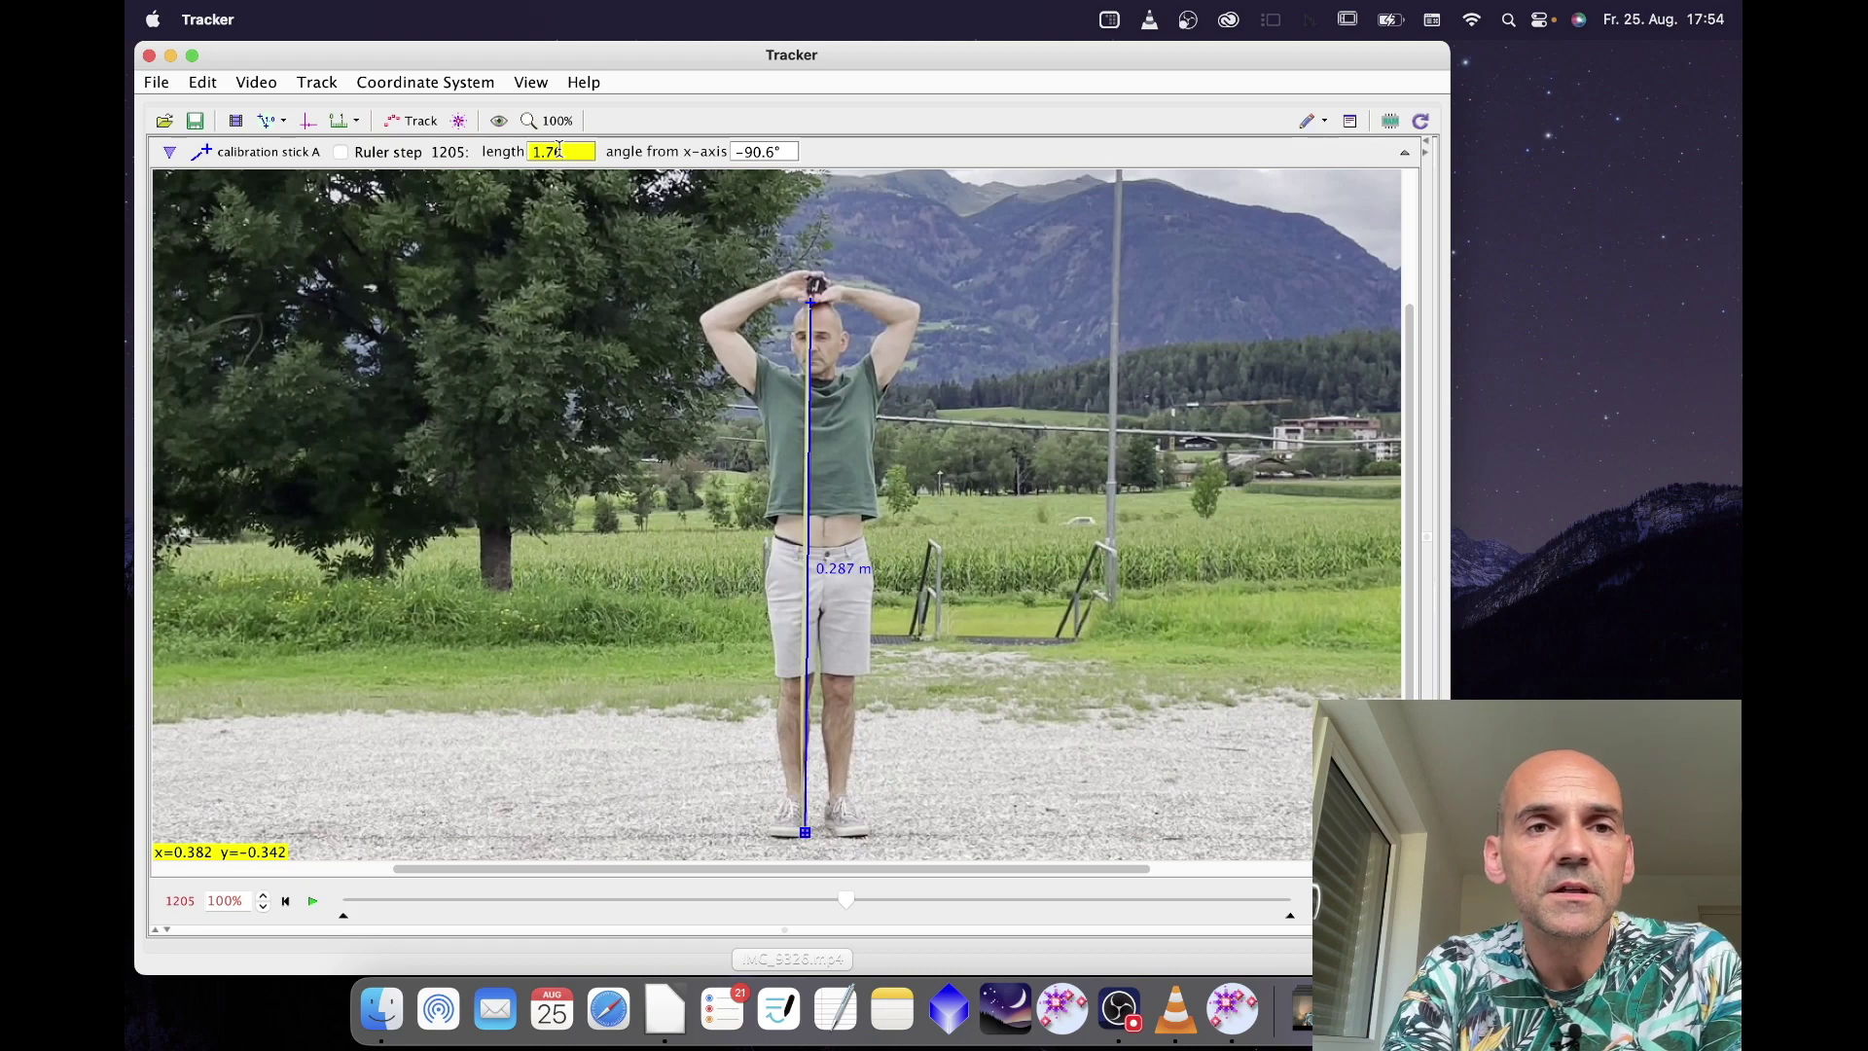
key("Return")
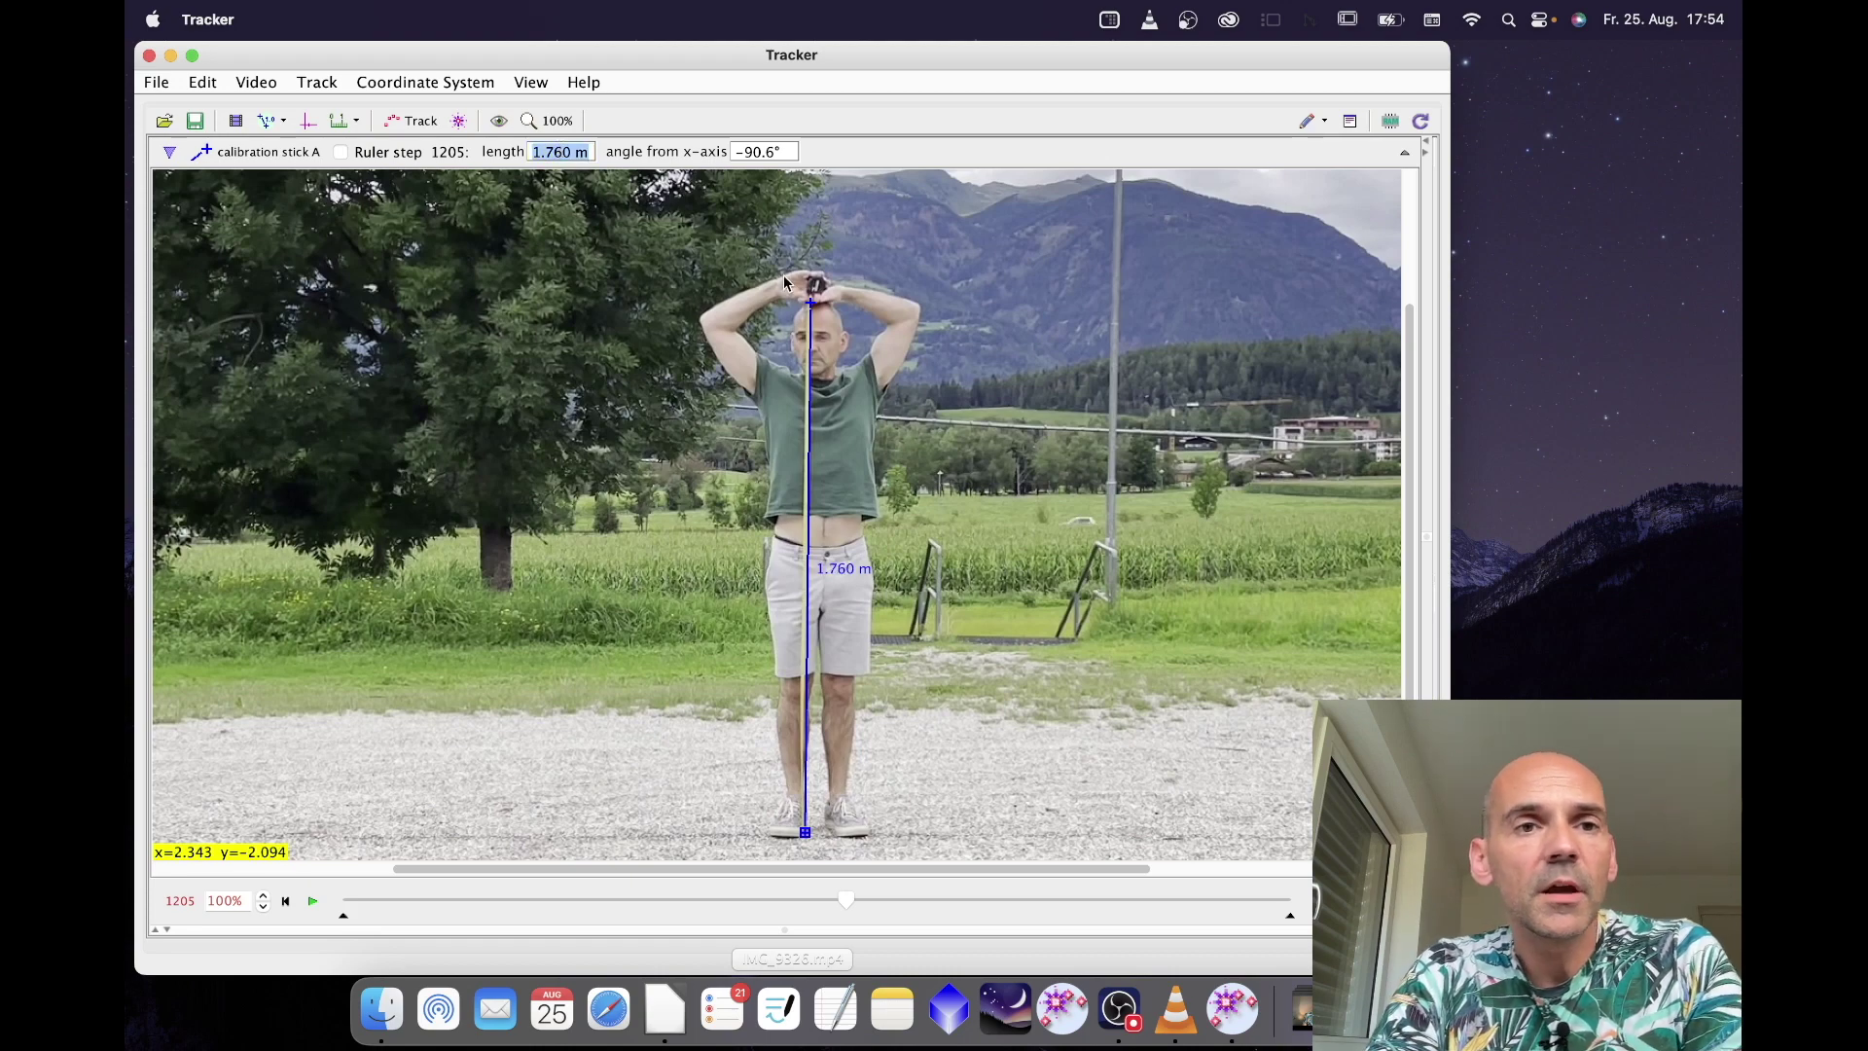
left_click(267, 121)
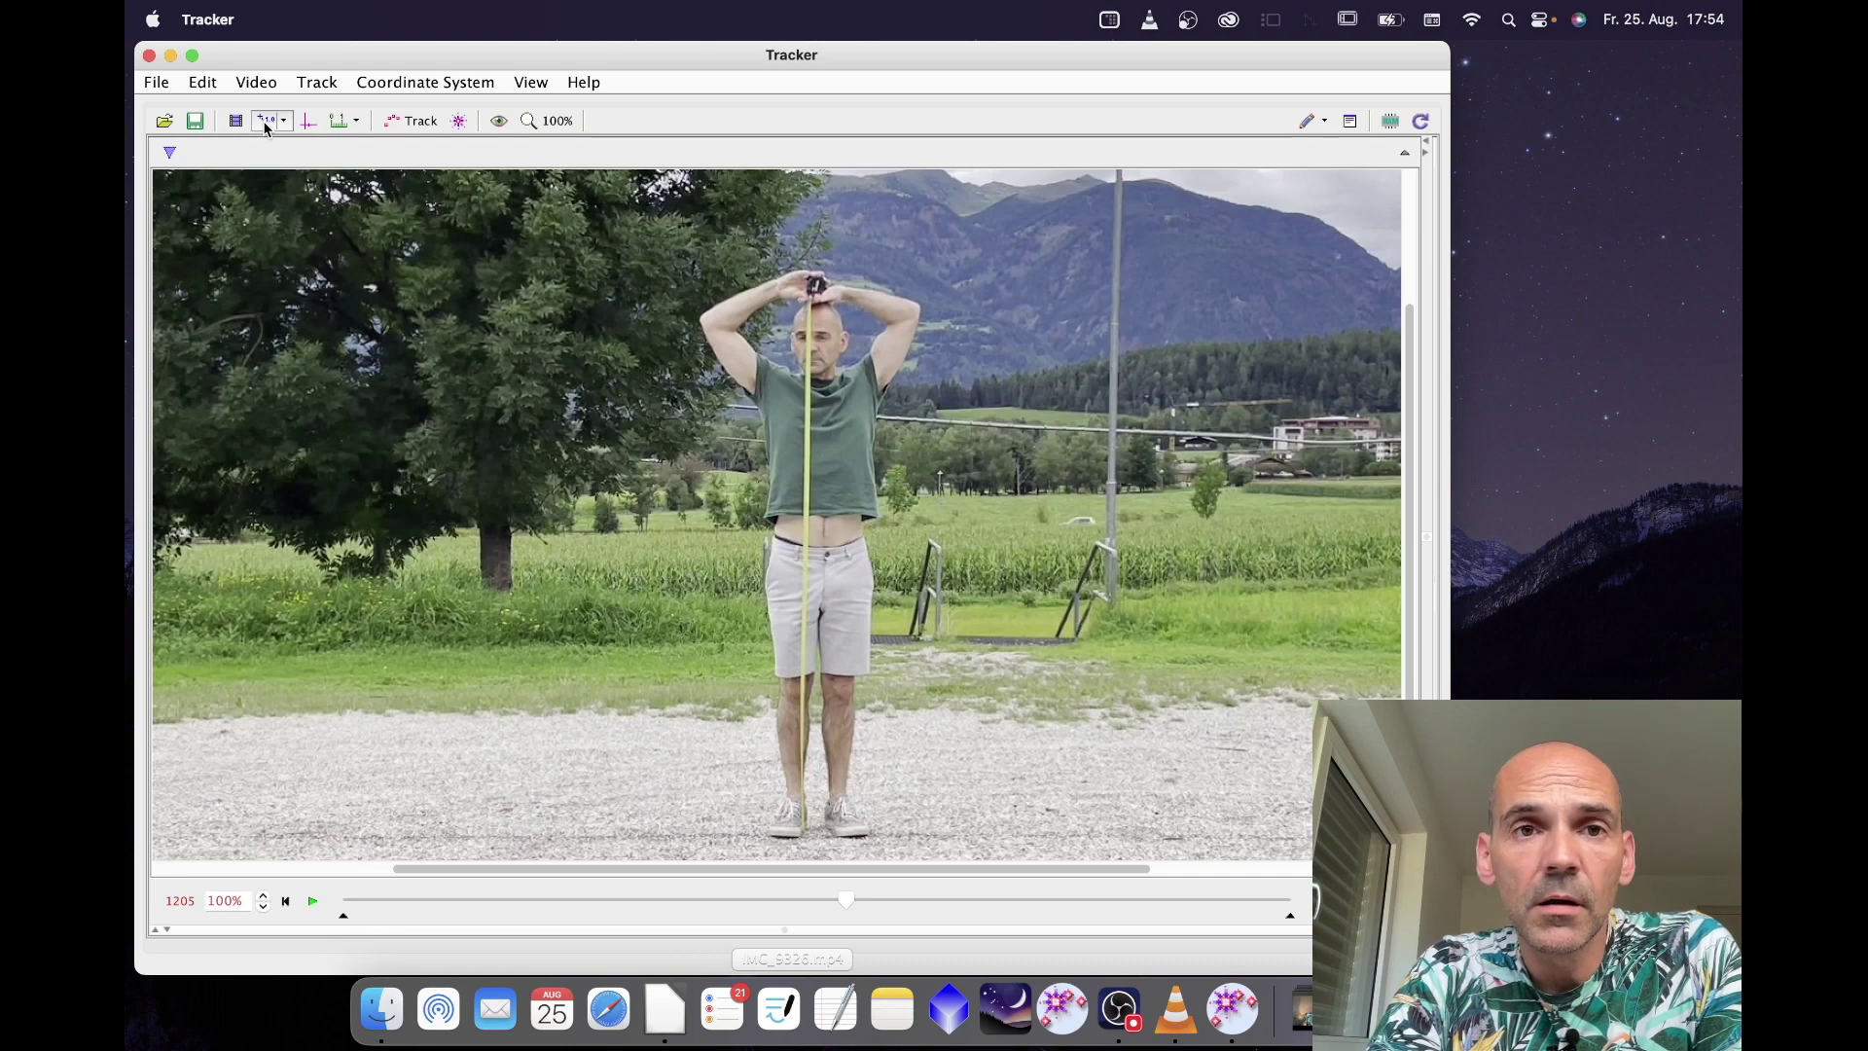
Fit the video to the view and play the walk, stopping at frame 1991.
left_click(558, 120)
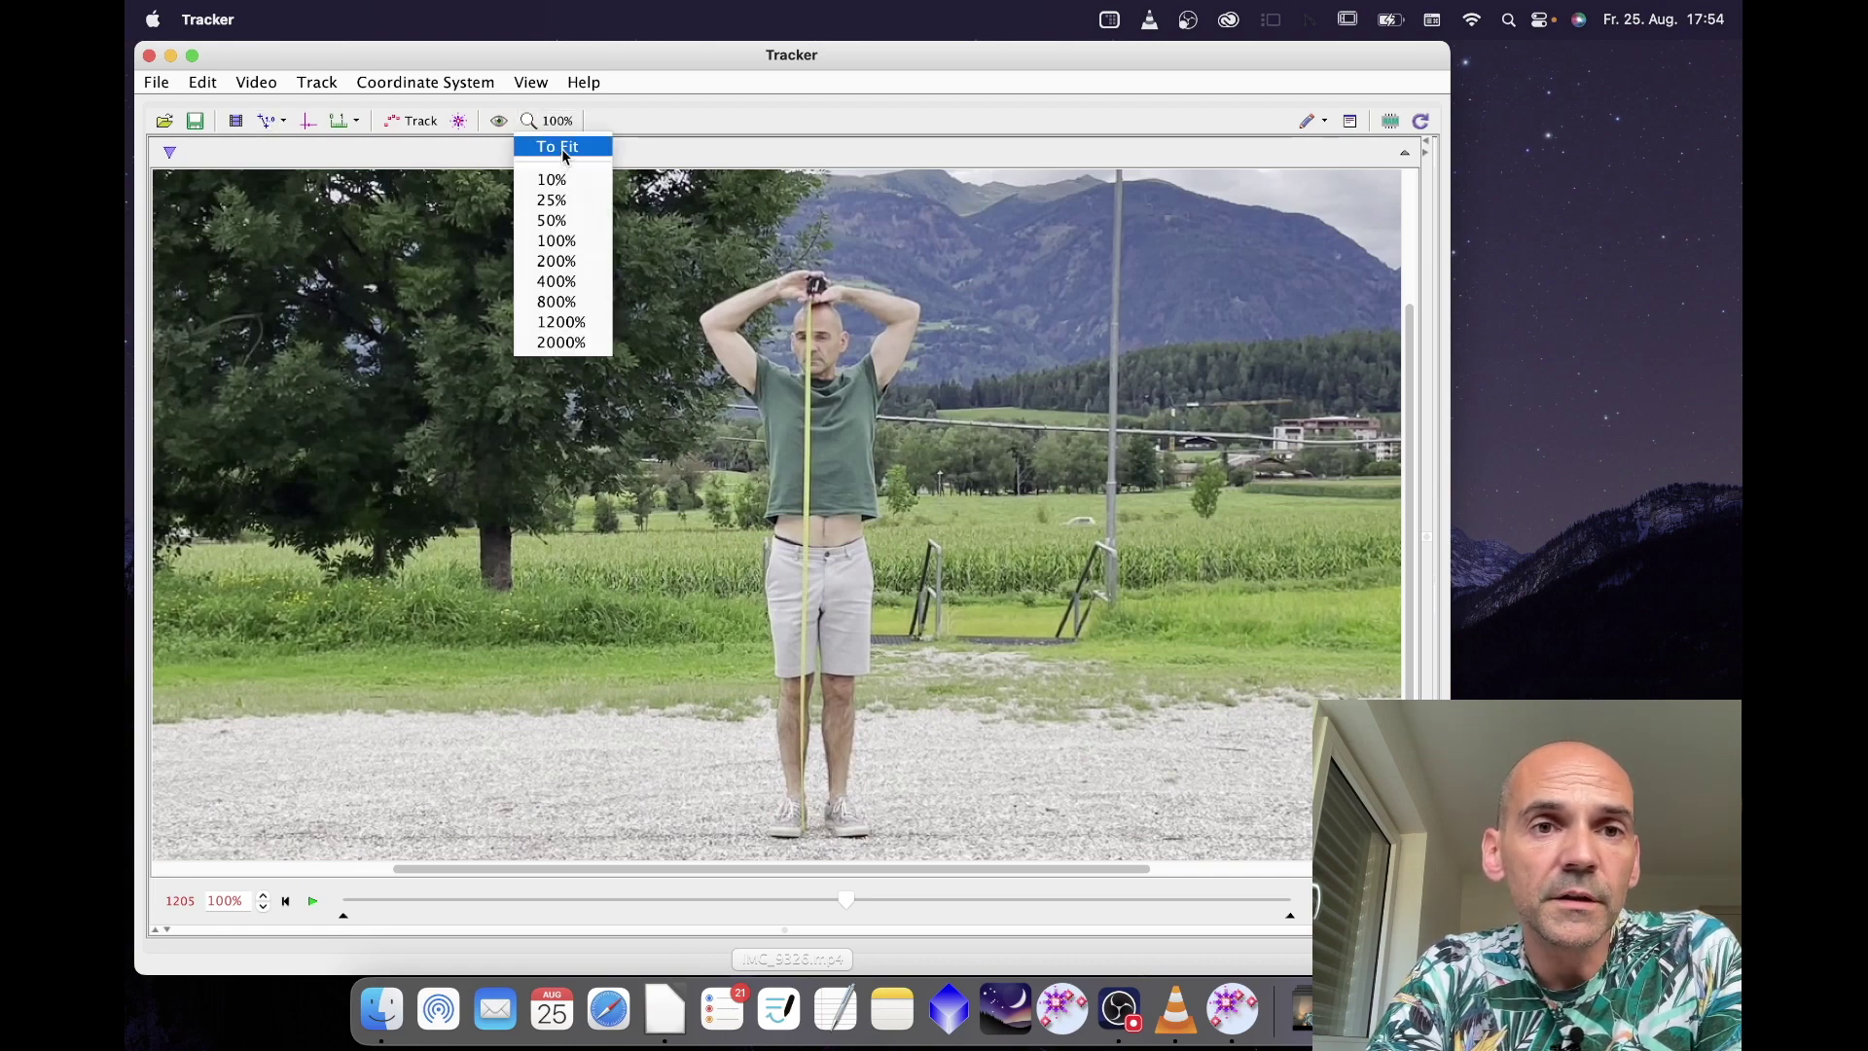
left_click(562, 148)
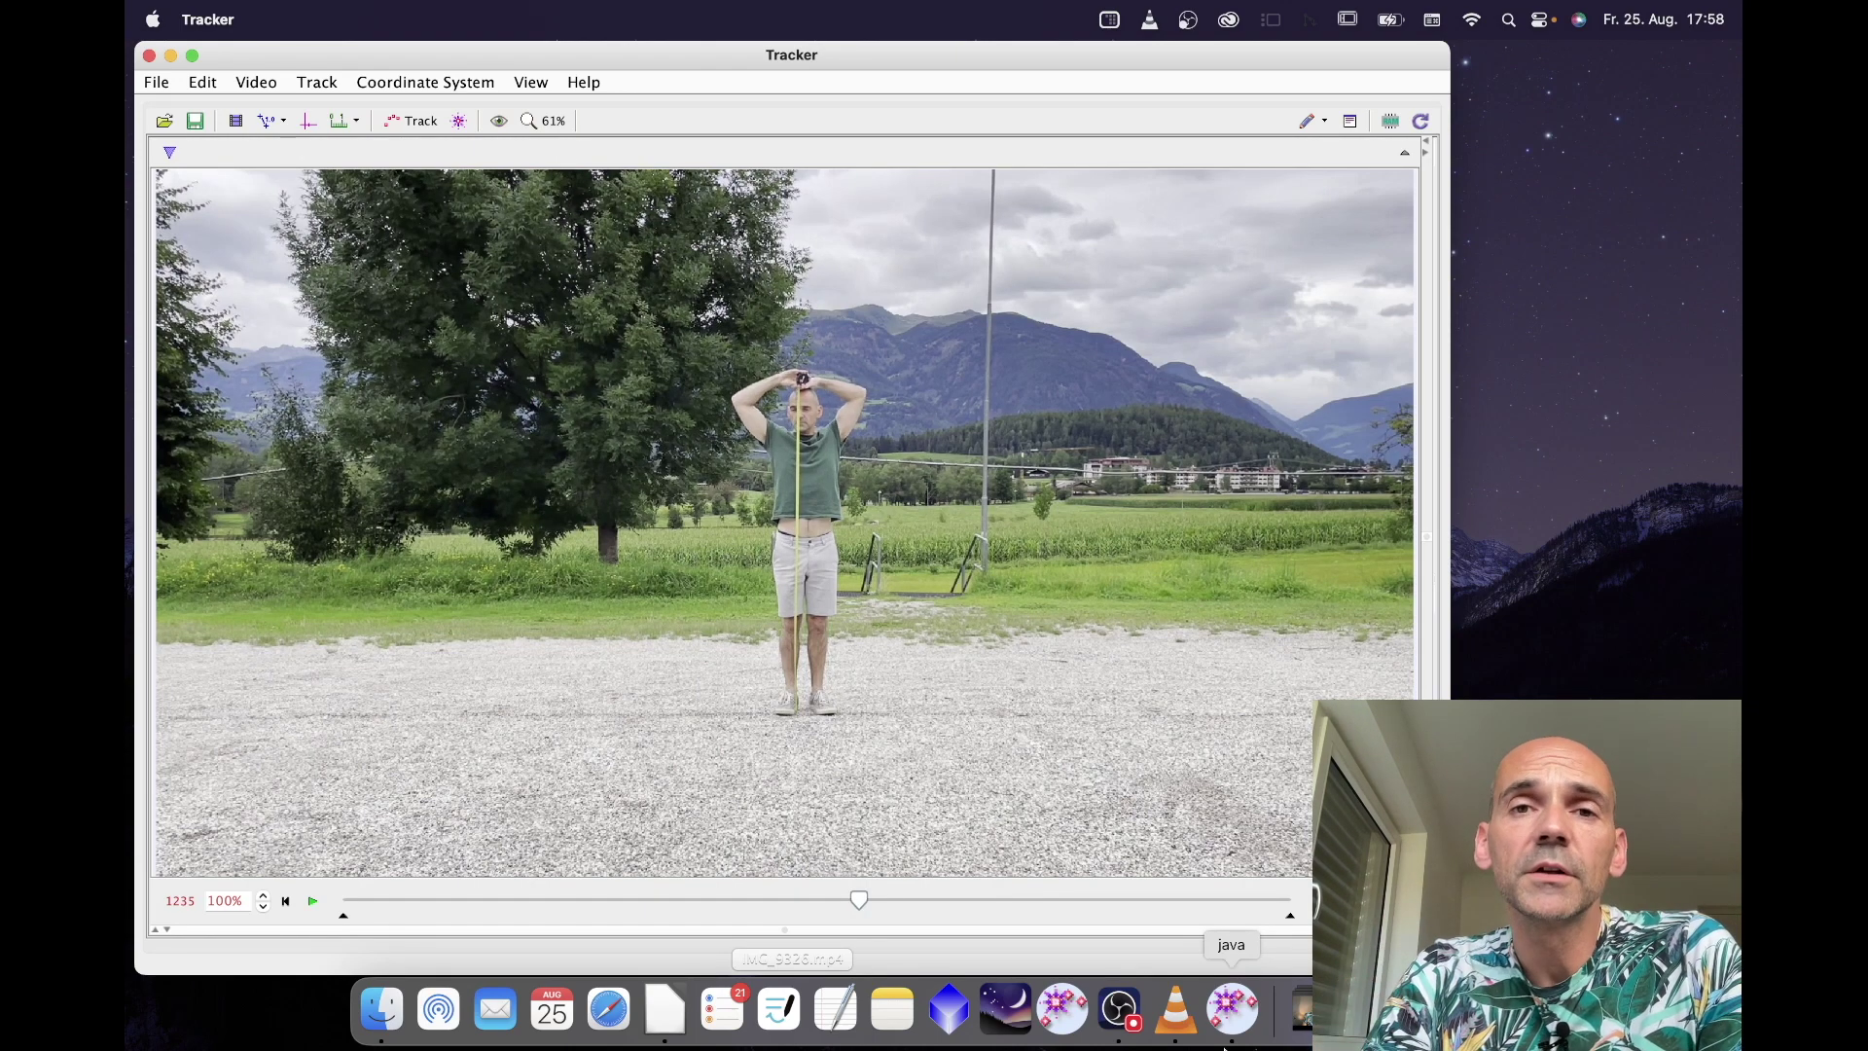
left_click(1129, 899)
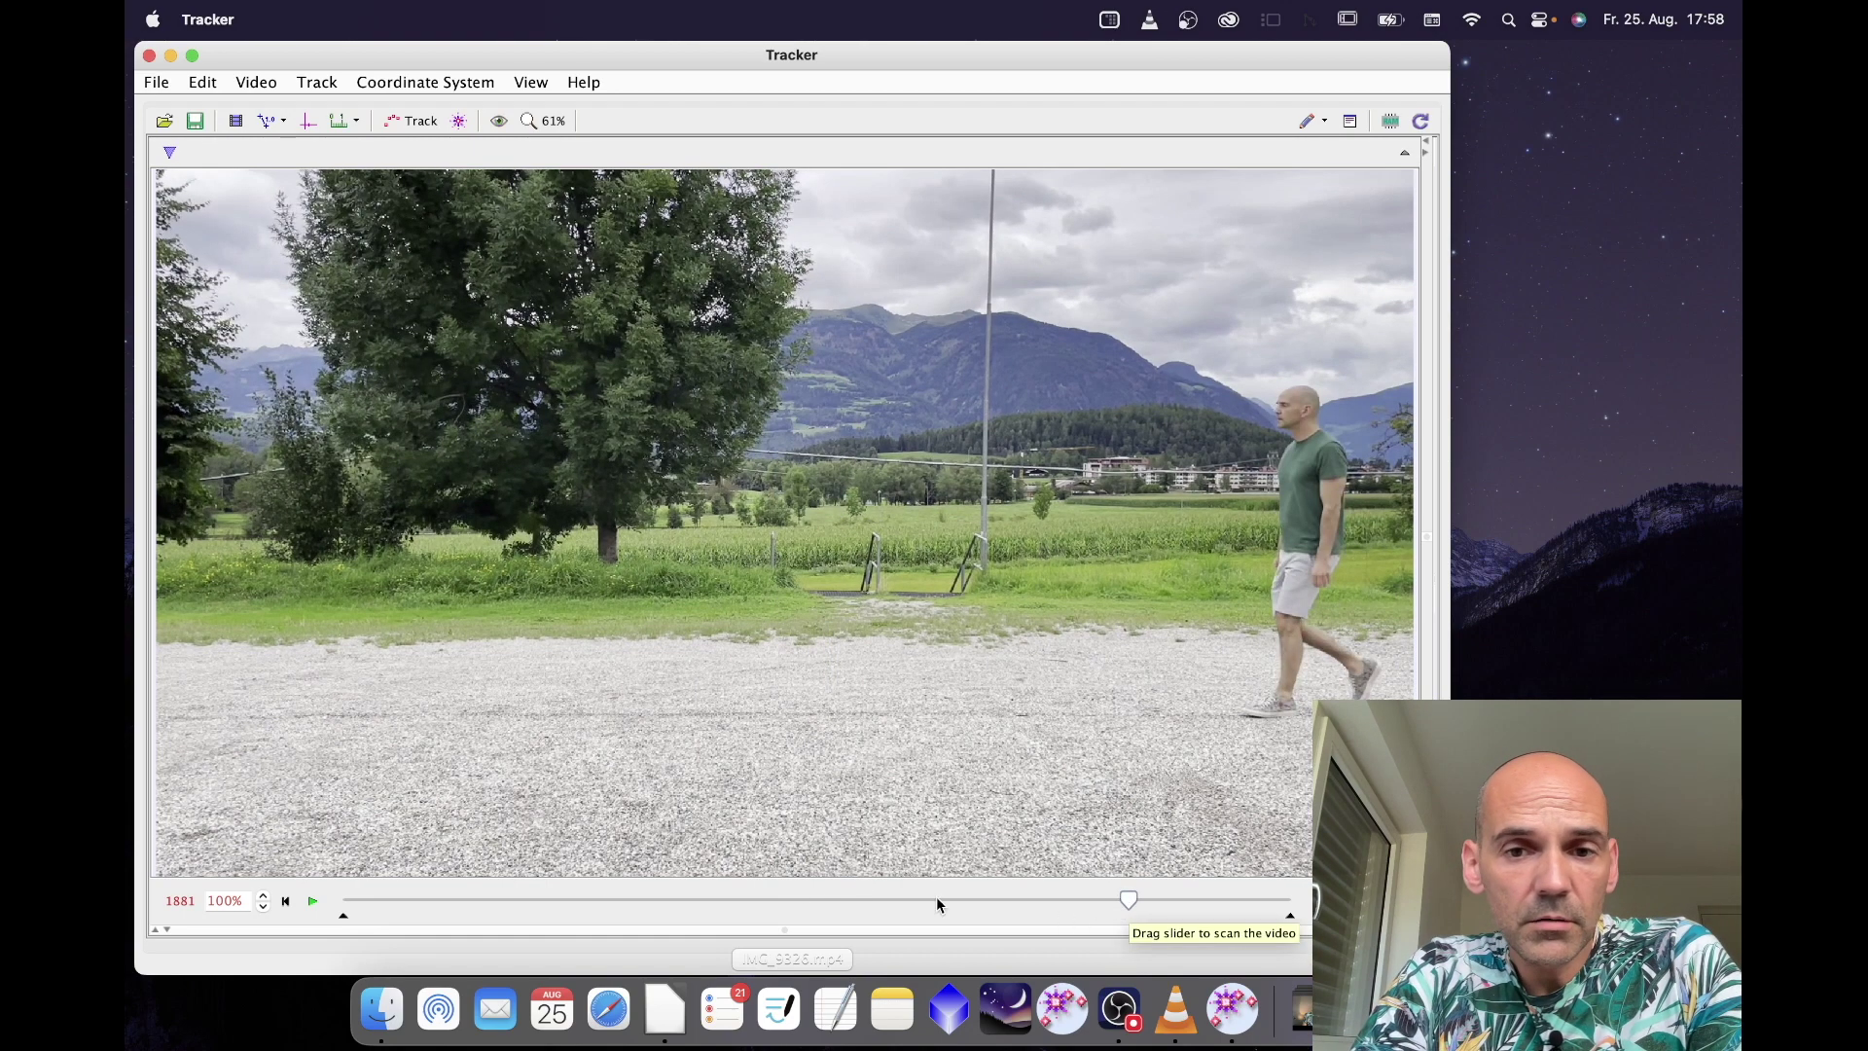
left_click(312, 903)
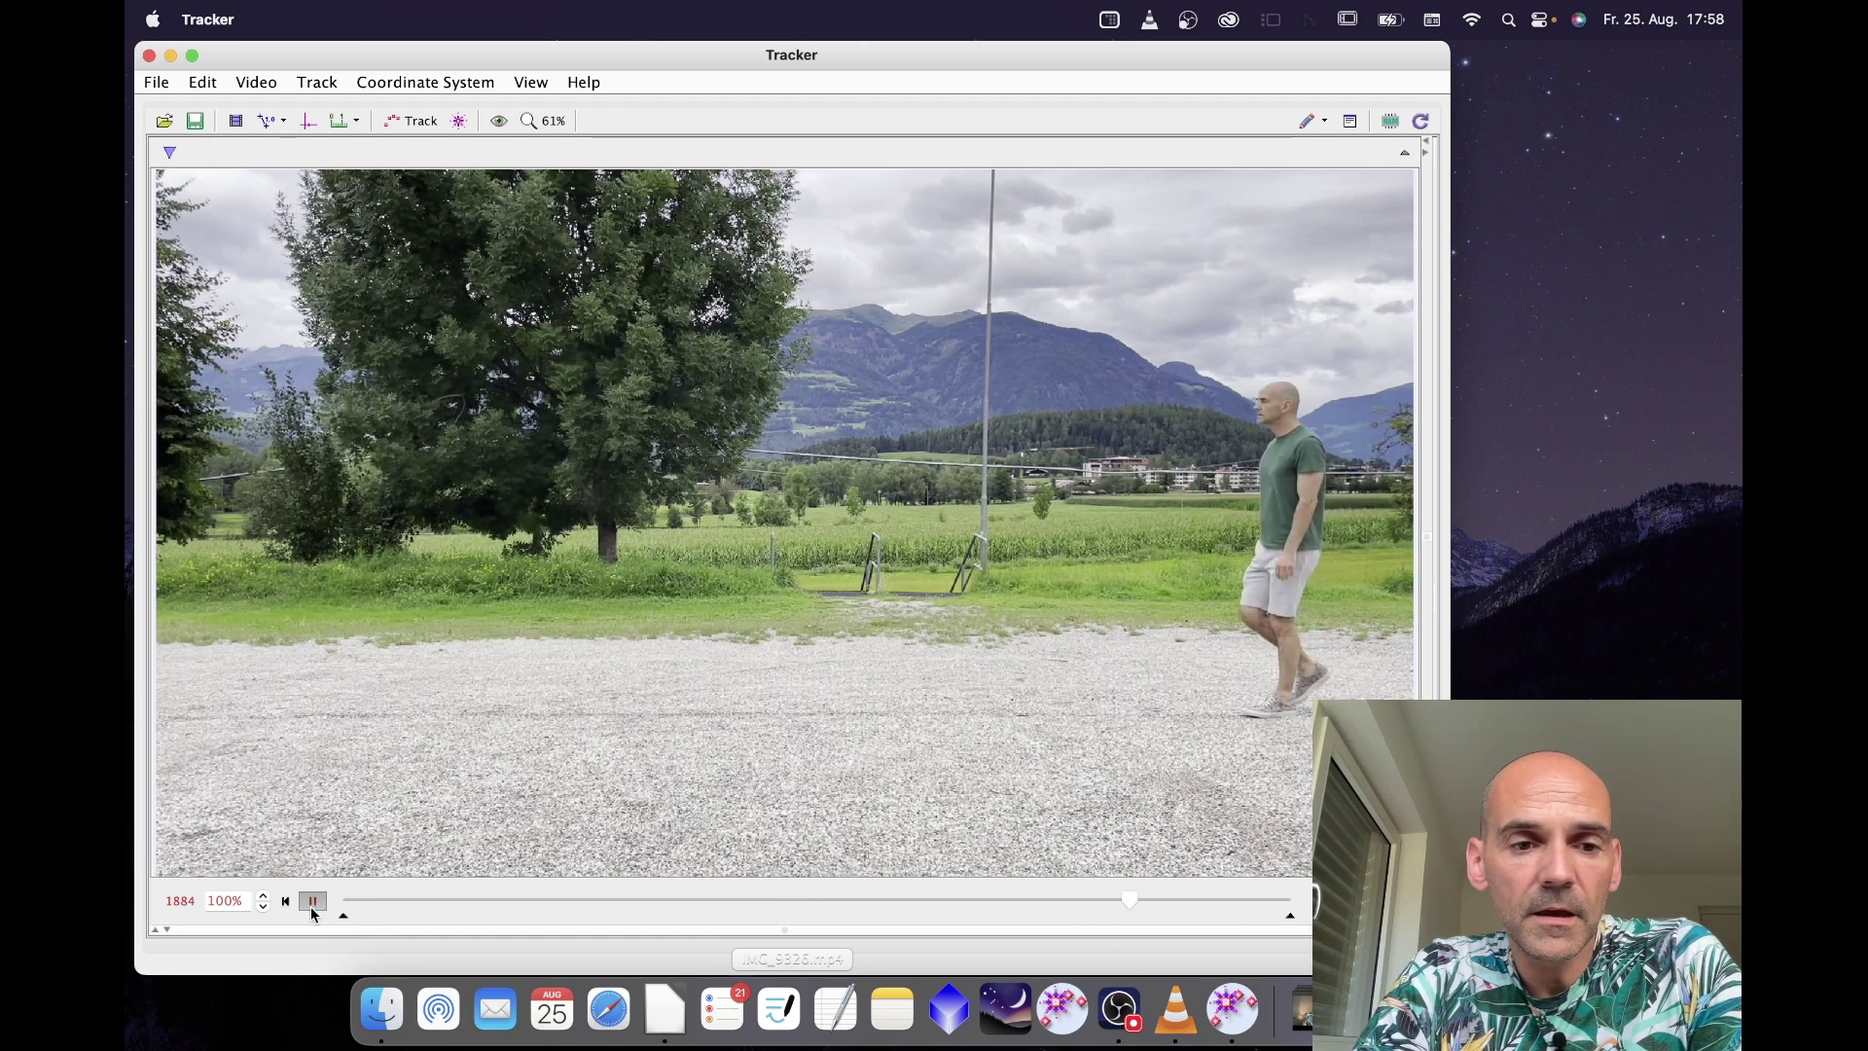
left_click(313, 903)
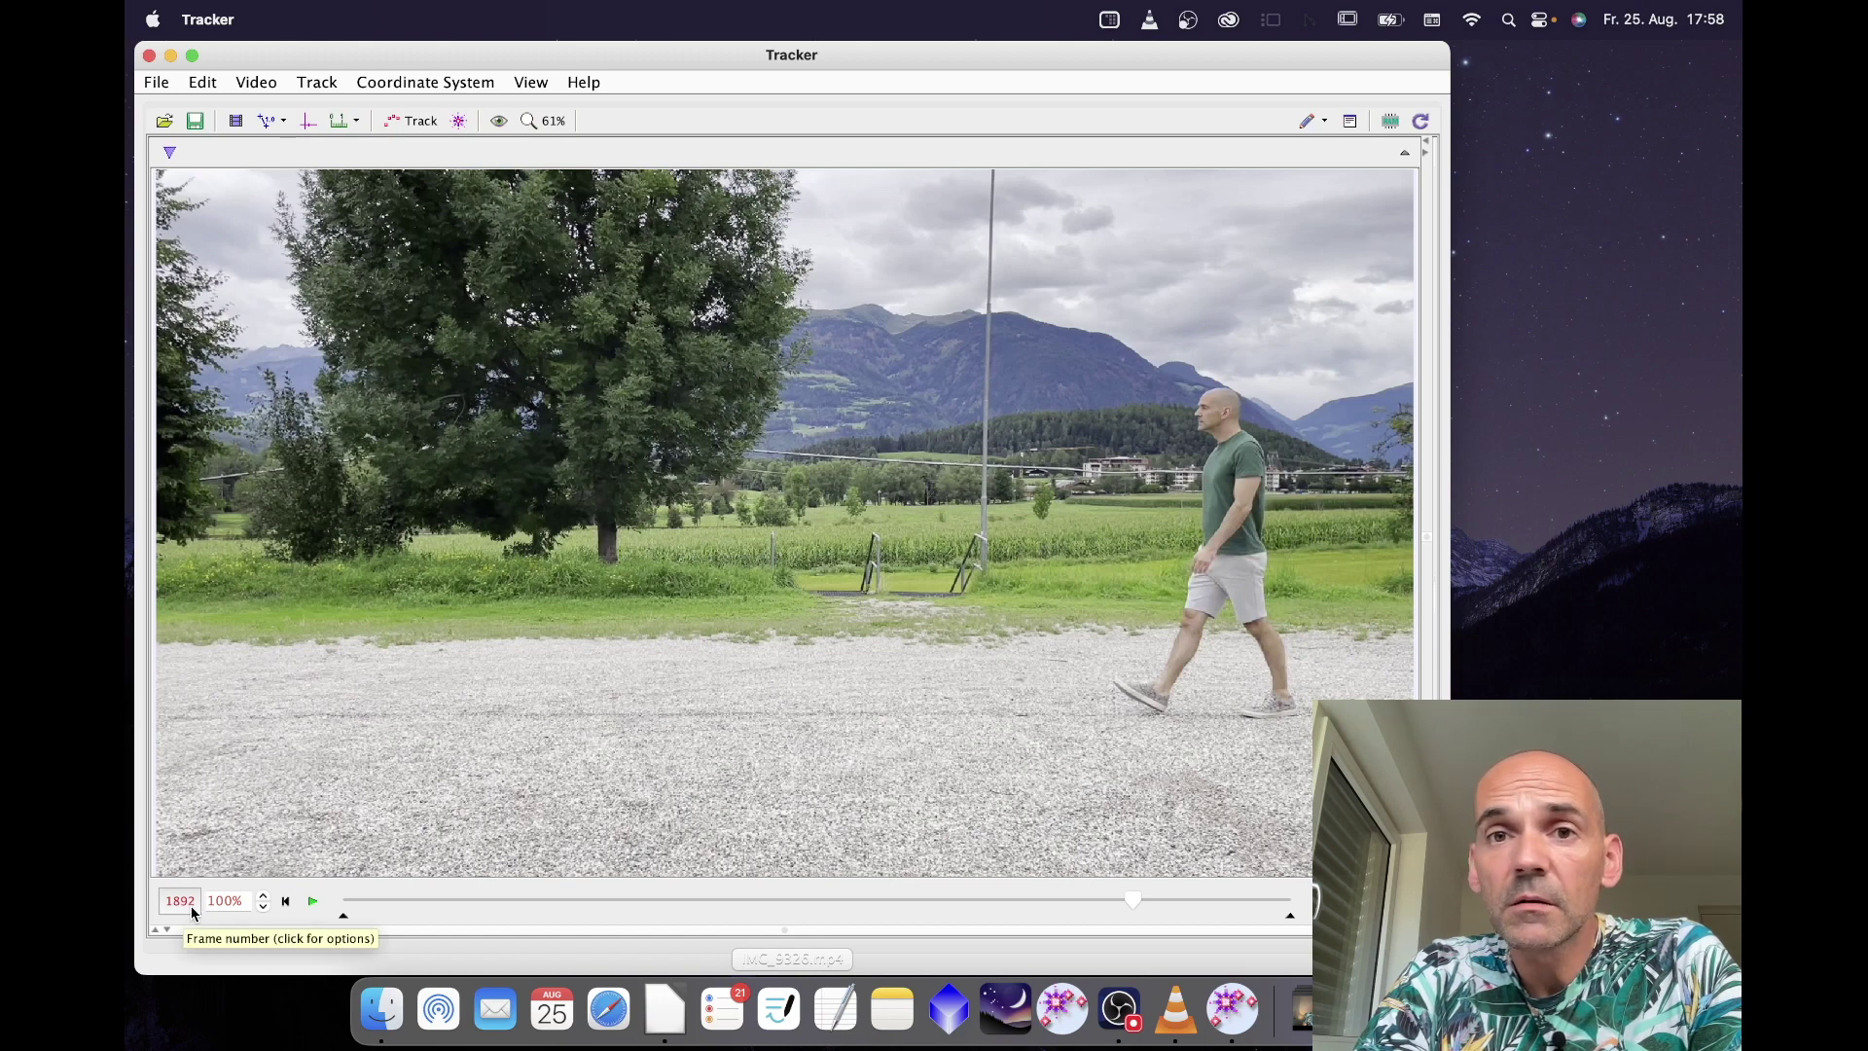
left_click(313, 903)
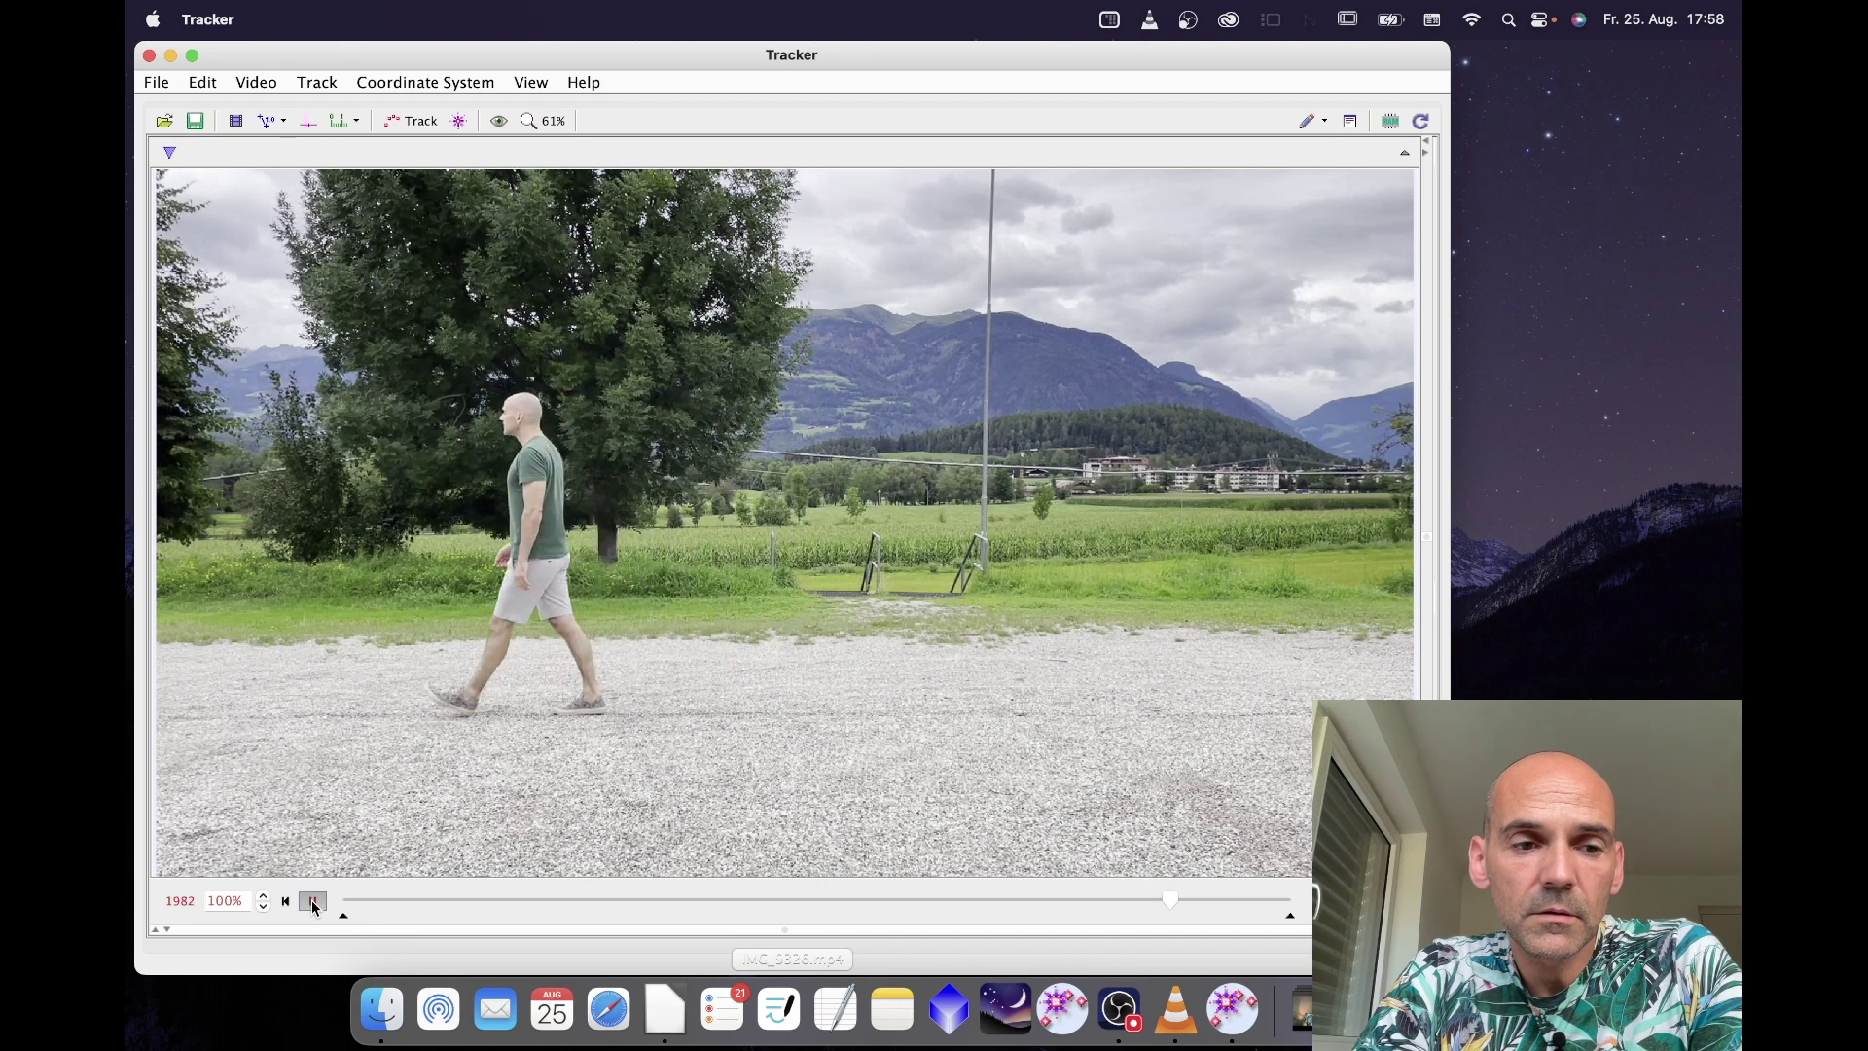
left_click(313, 902)
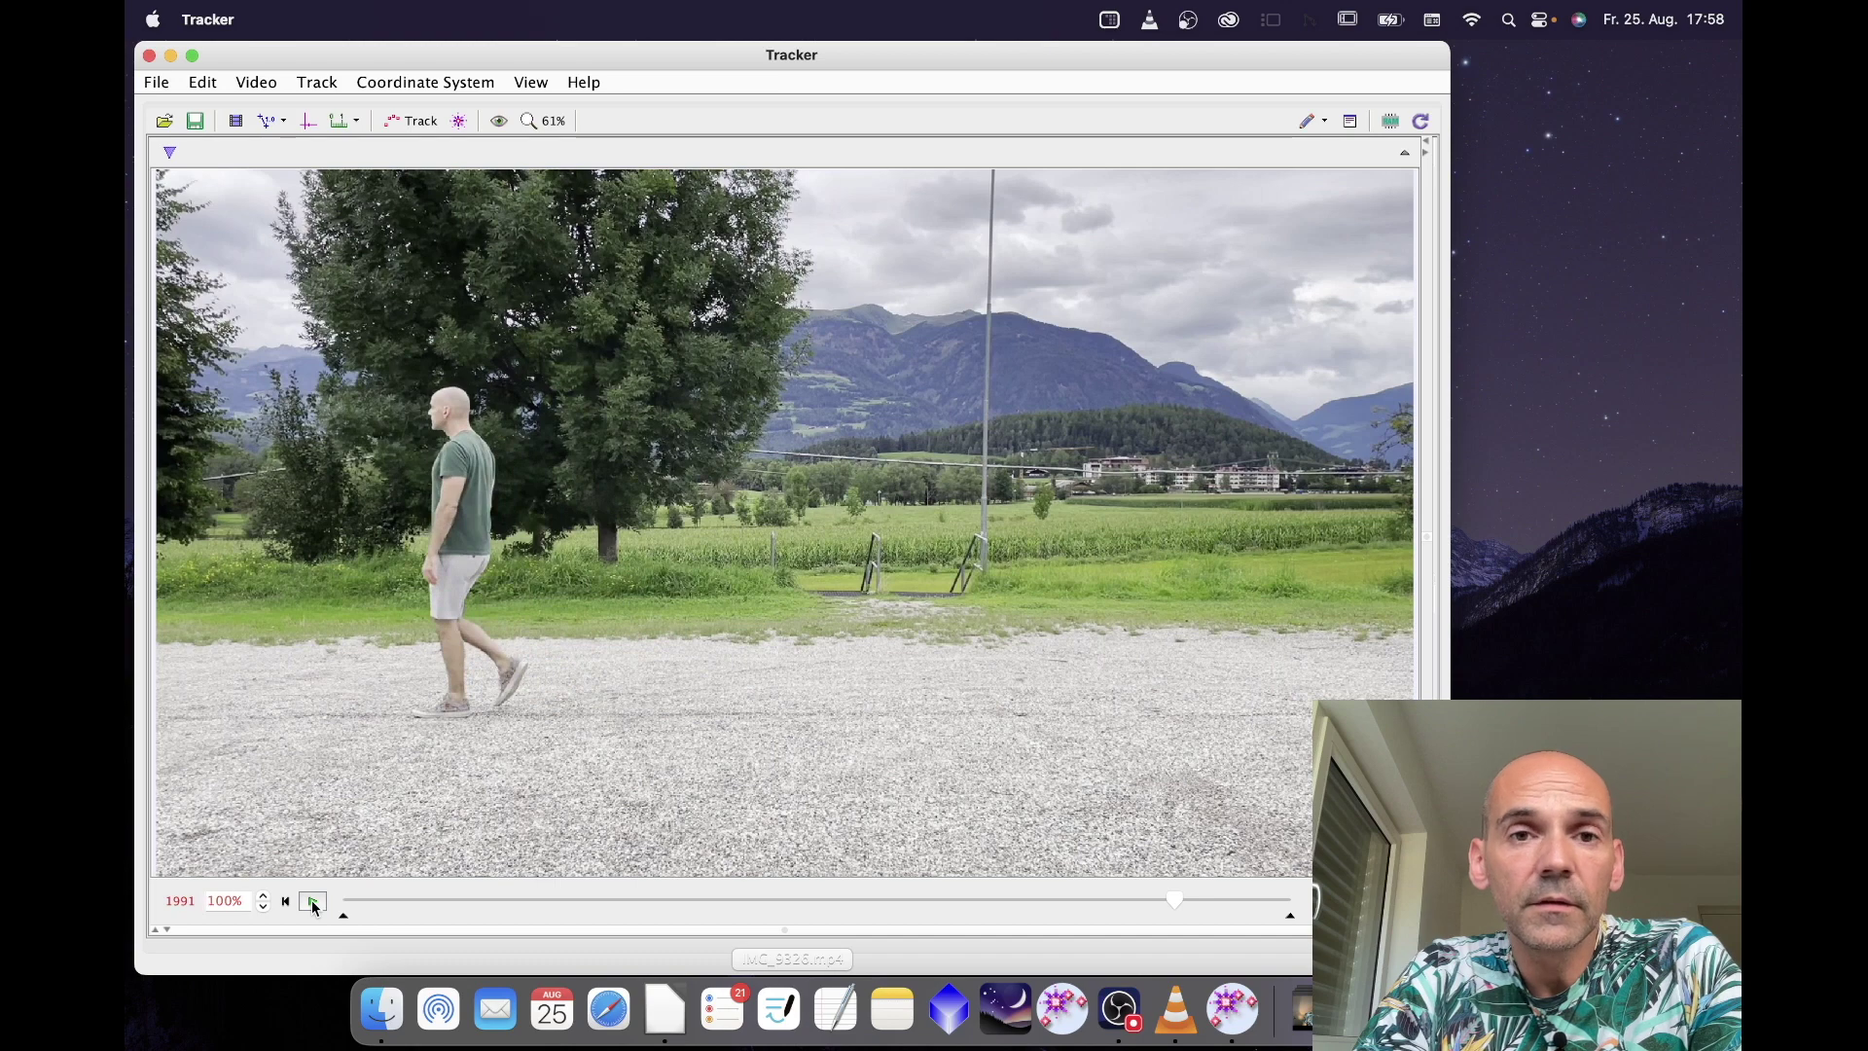
Trim the clip to frames 1890–1990 with step size 2, return to frame 1890, and show the axes.
left_click(236, 122)
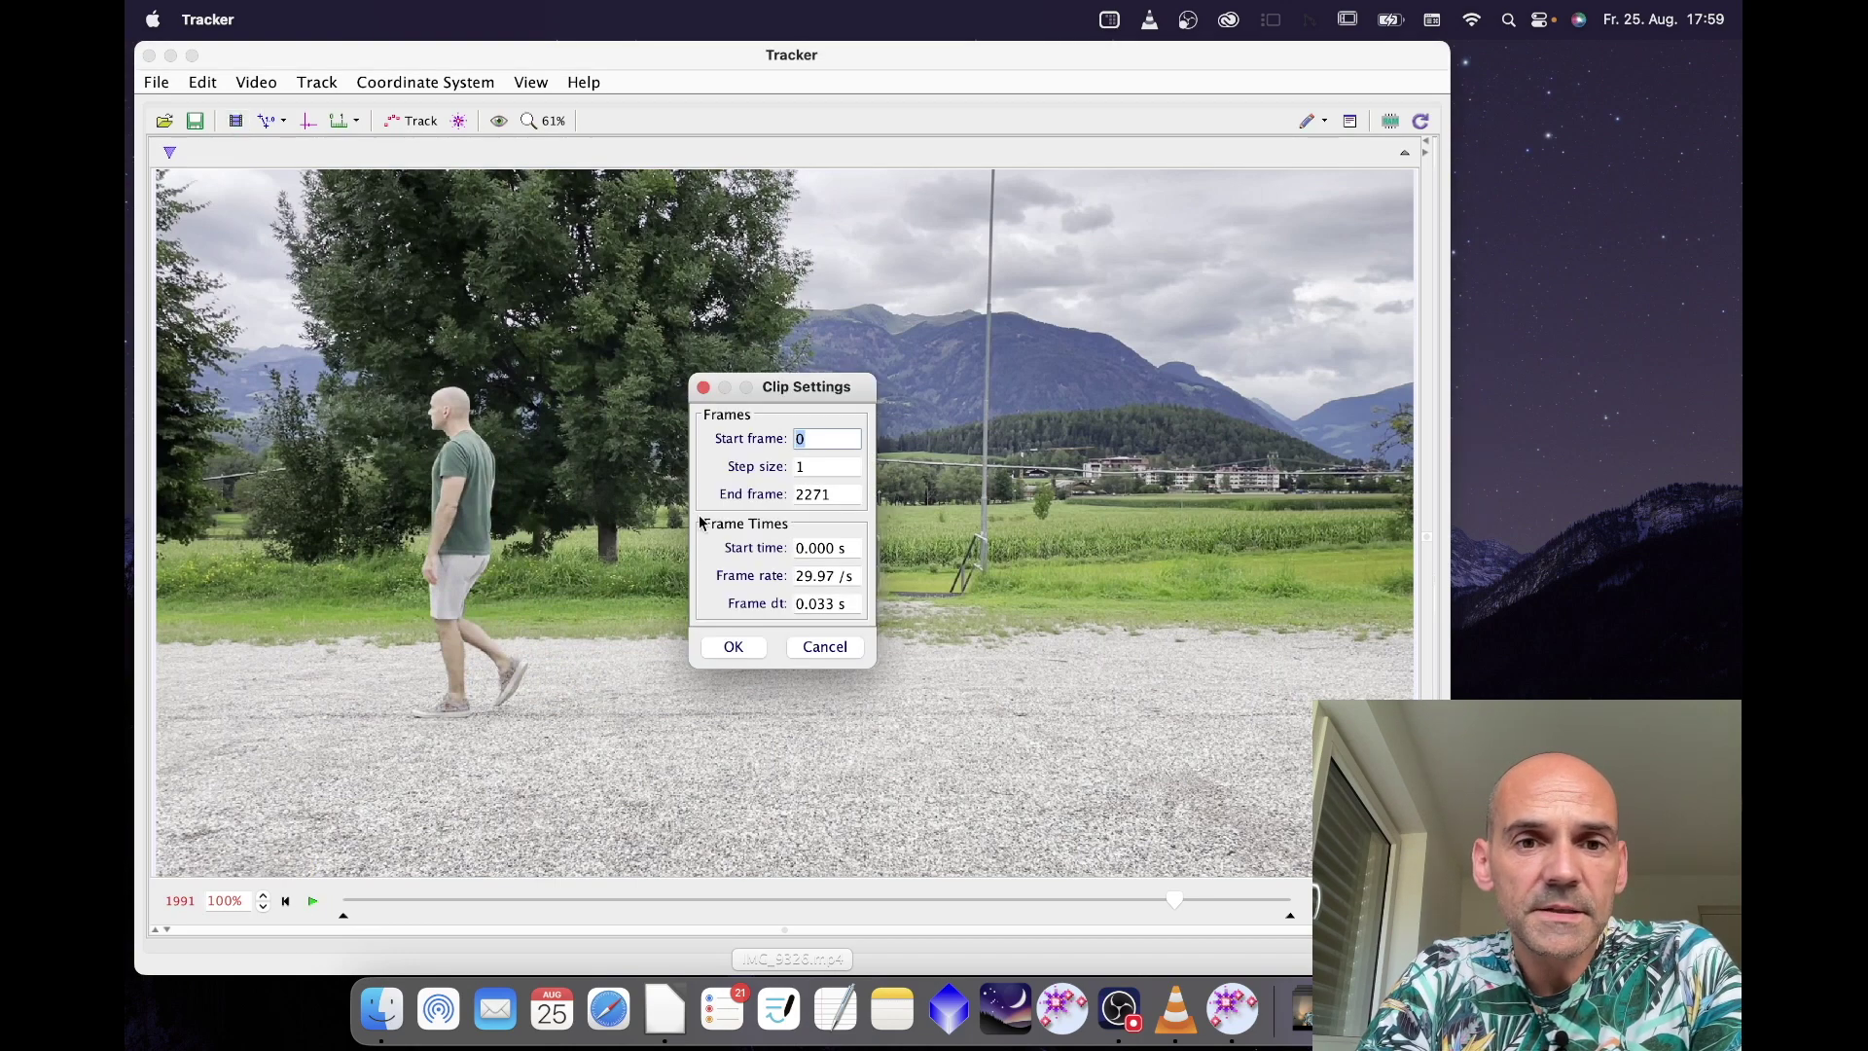
type("189")
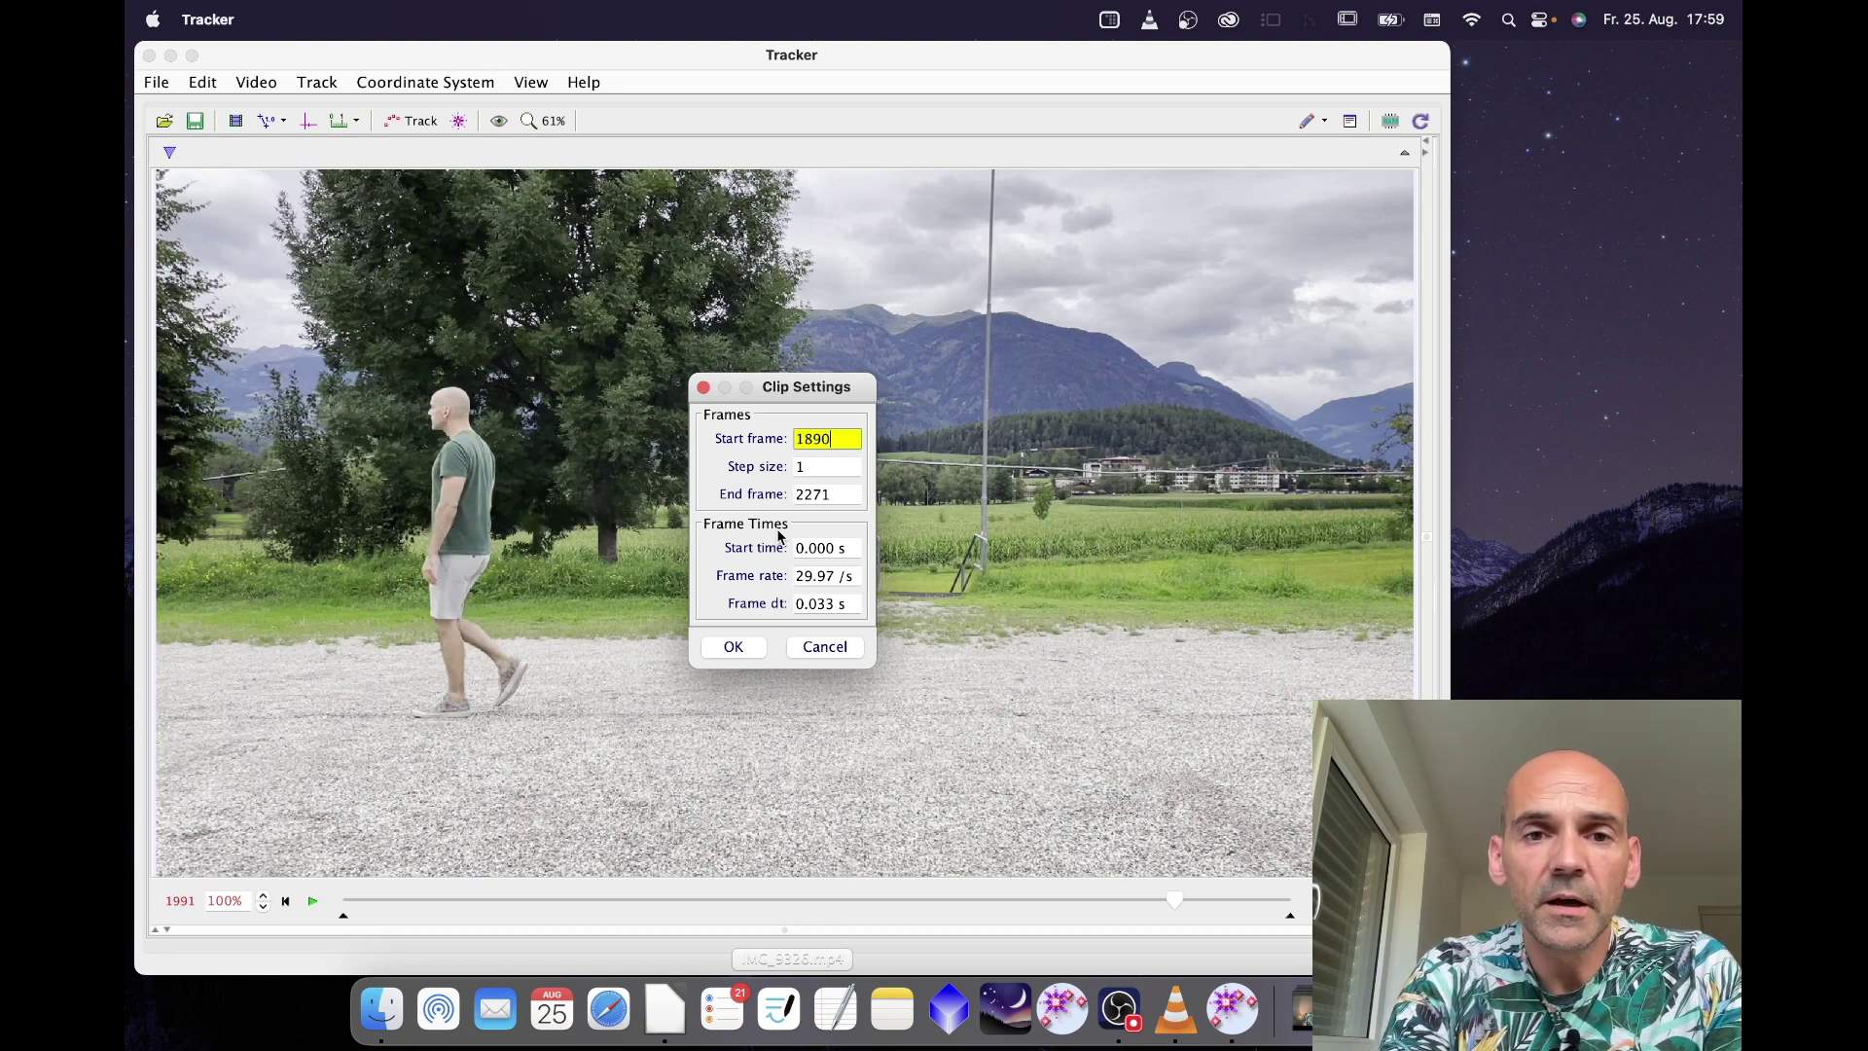
key("Tab")
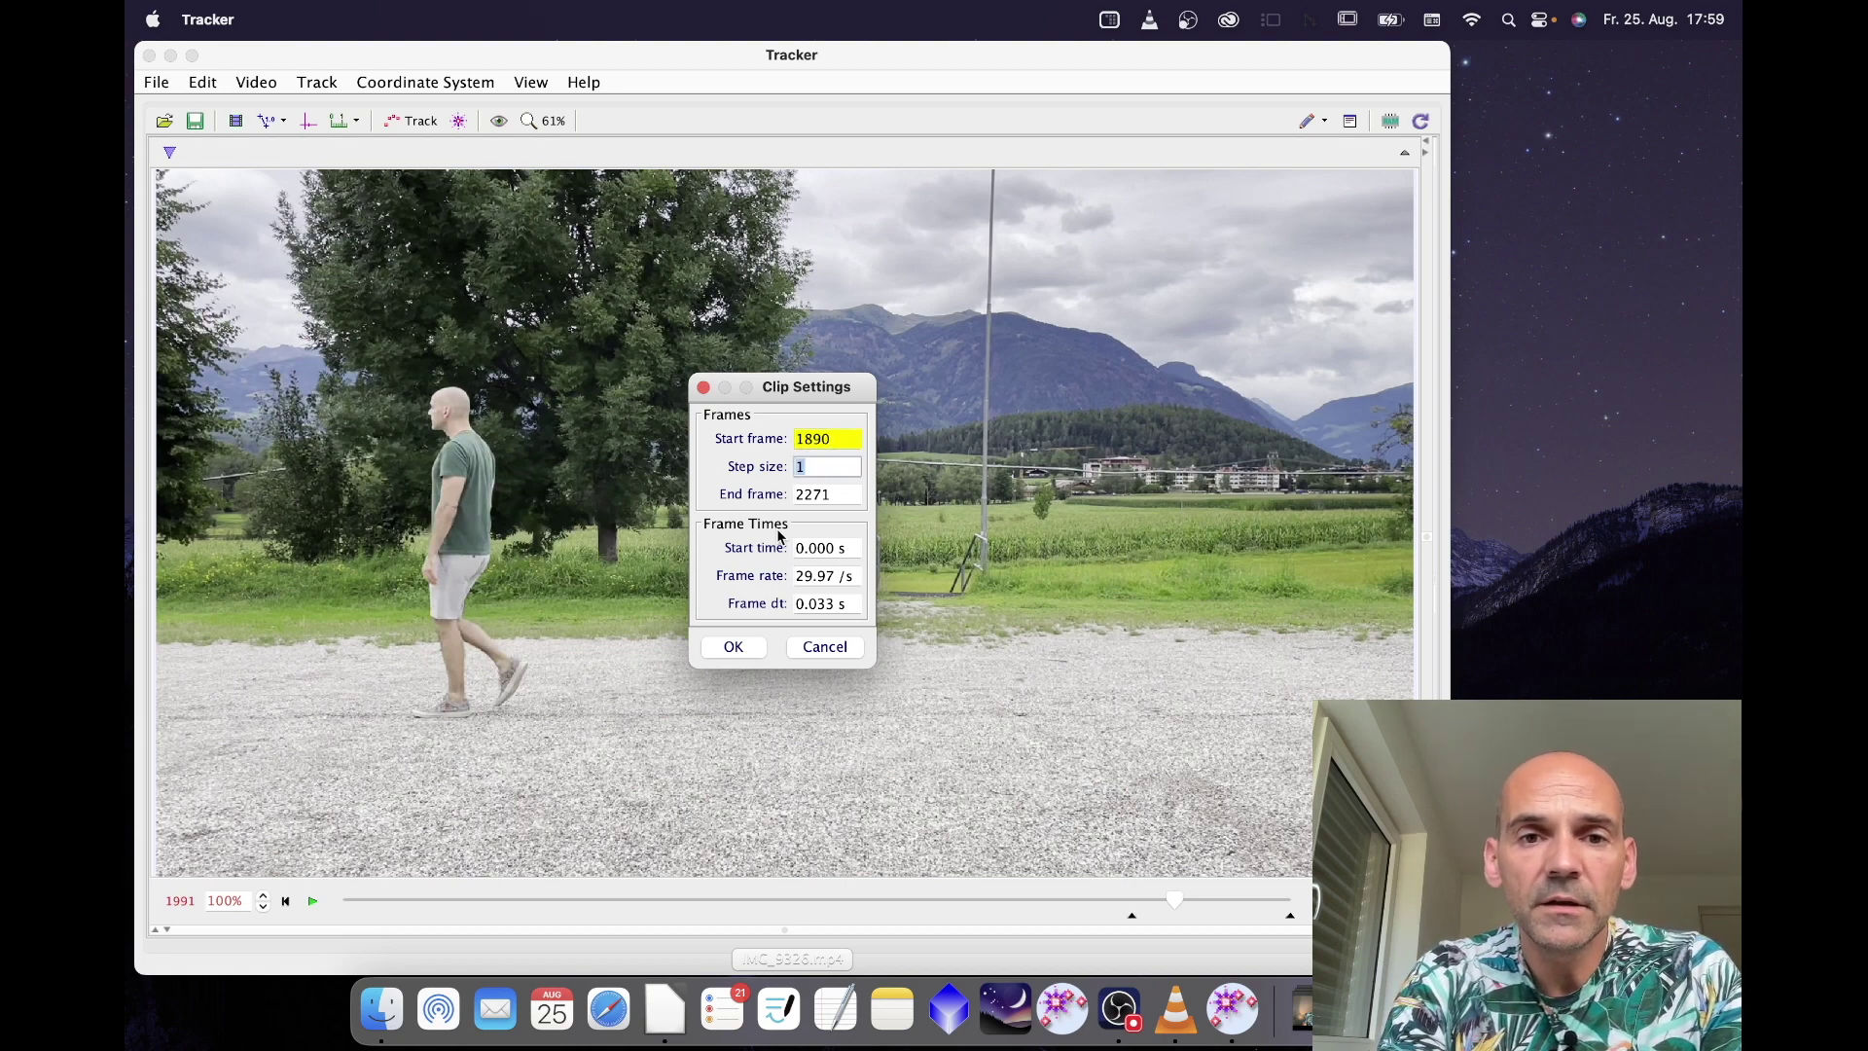
key("Tab")
key("Tab")
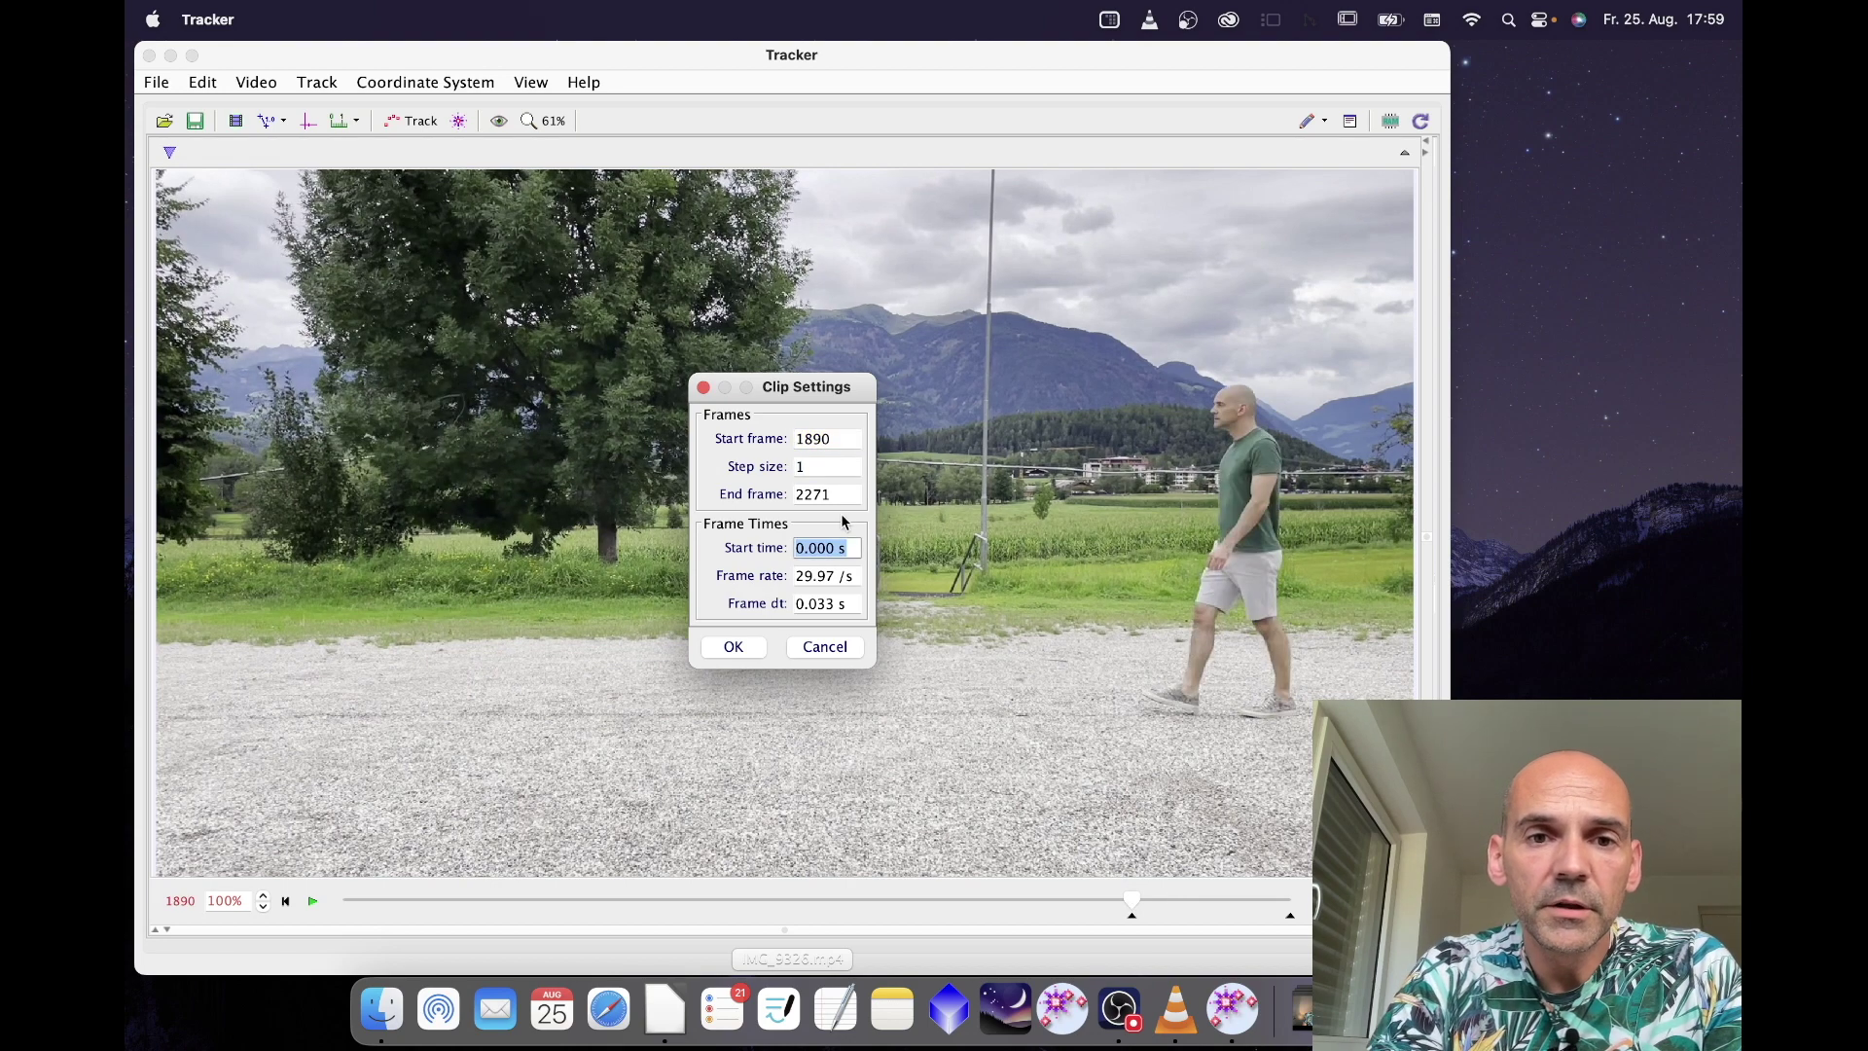
left_click(835, 496)
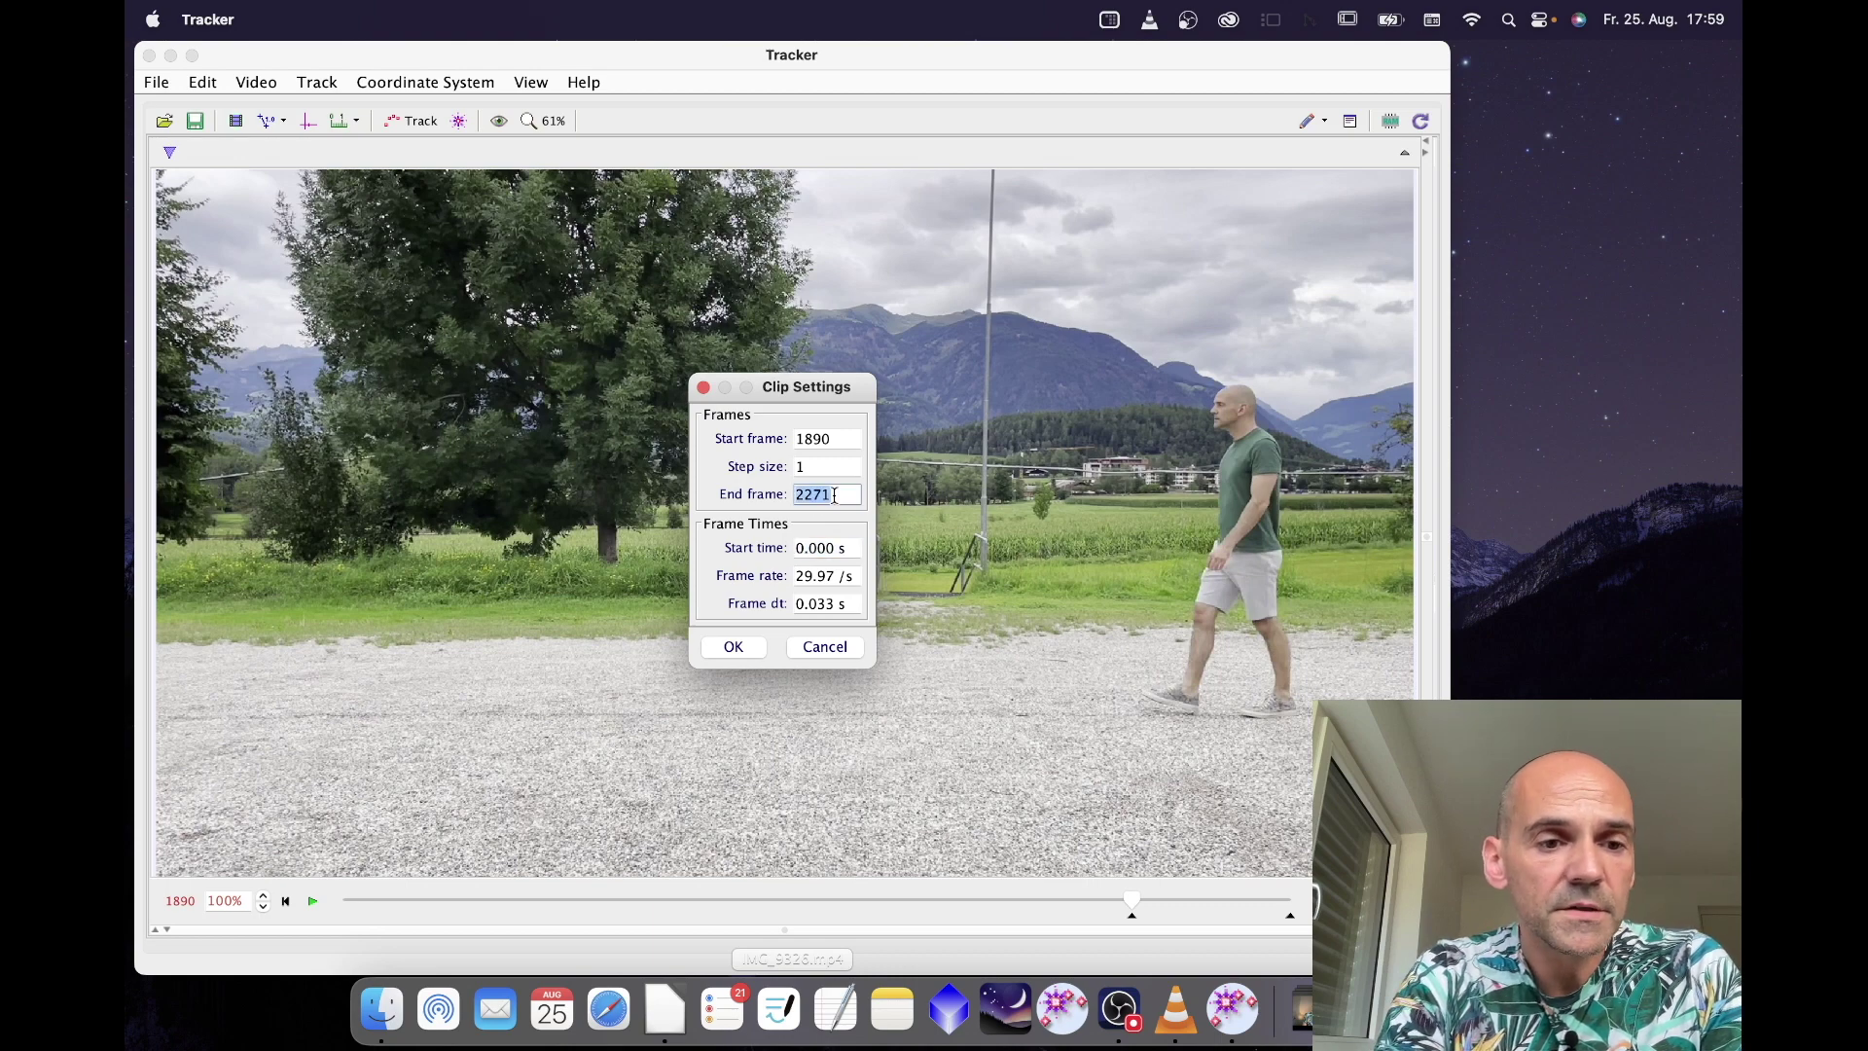
type("1990")
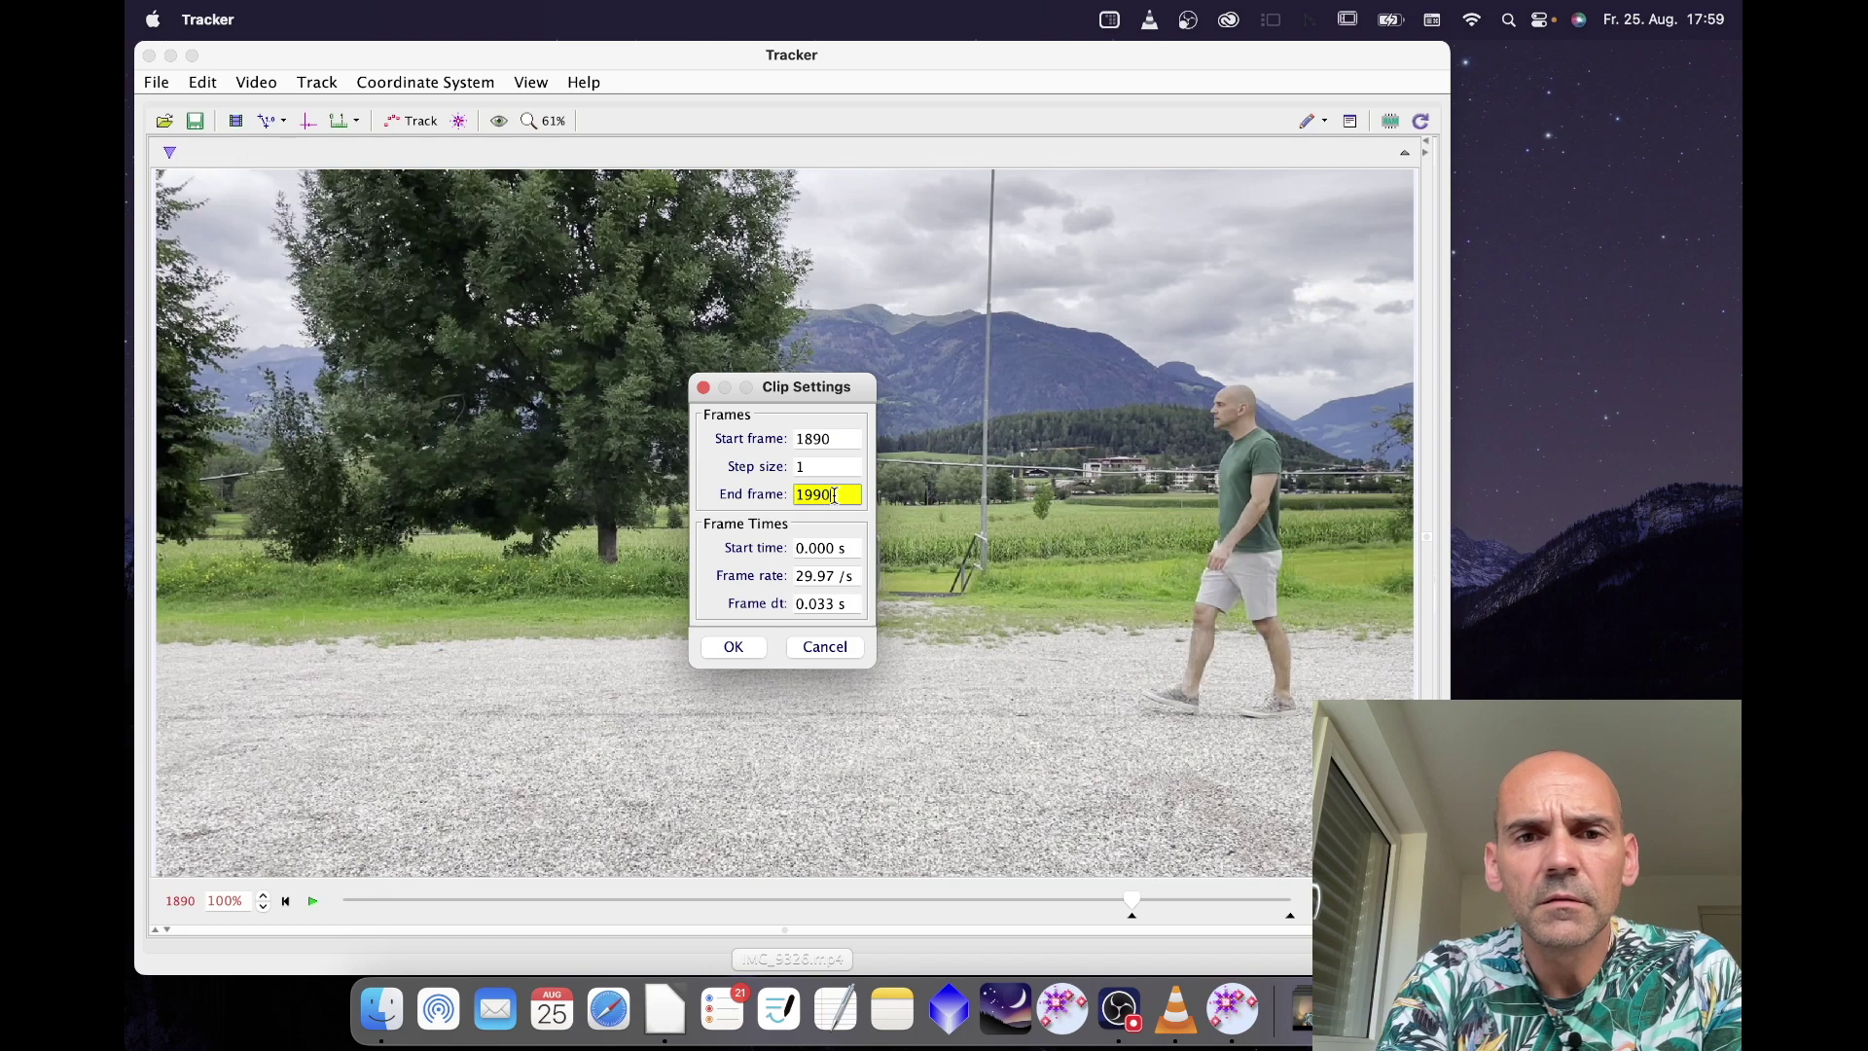
left_click(813, 467)
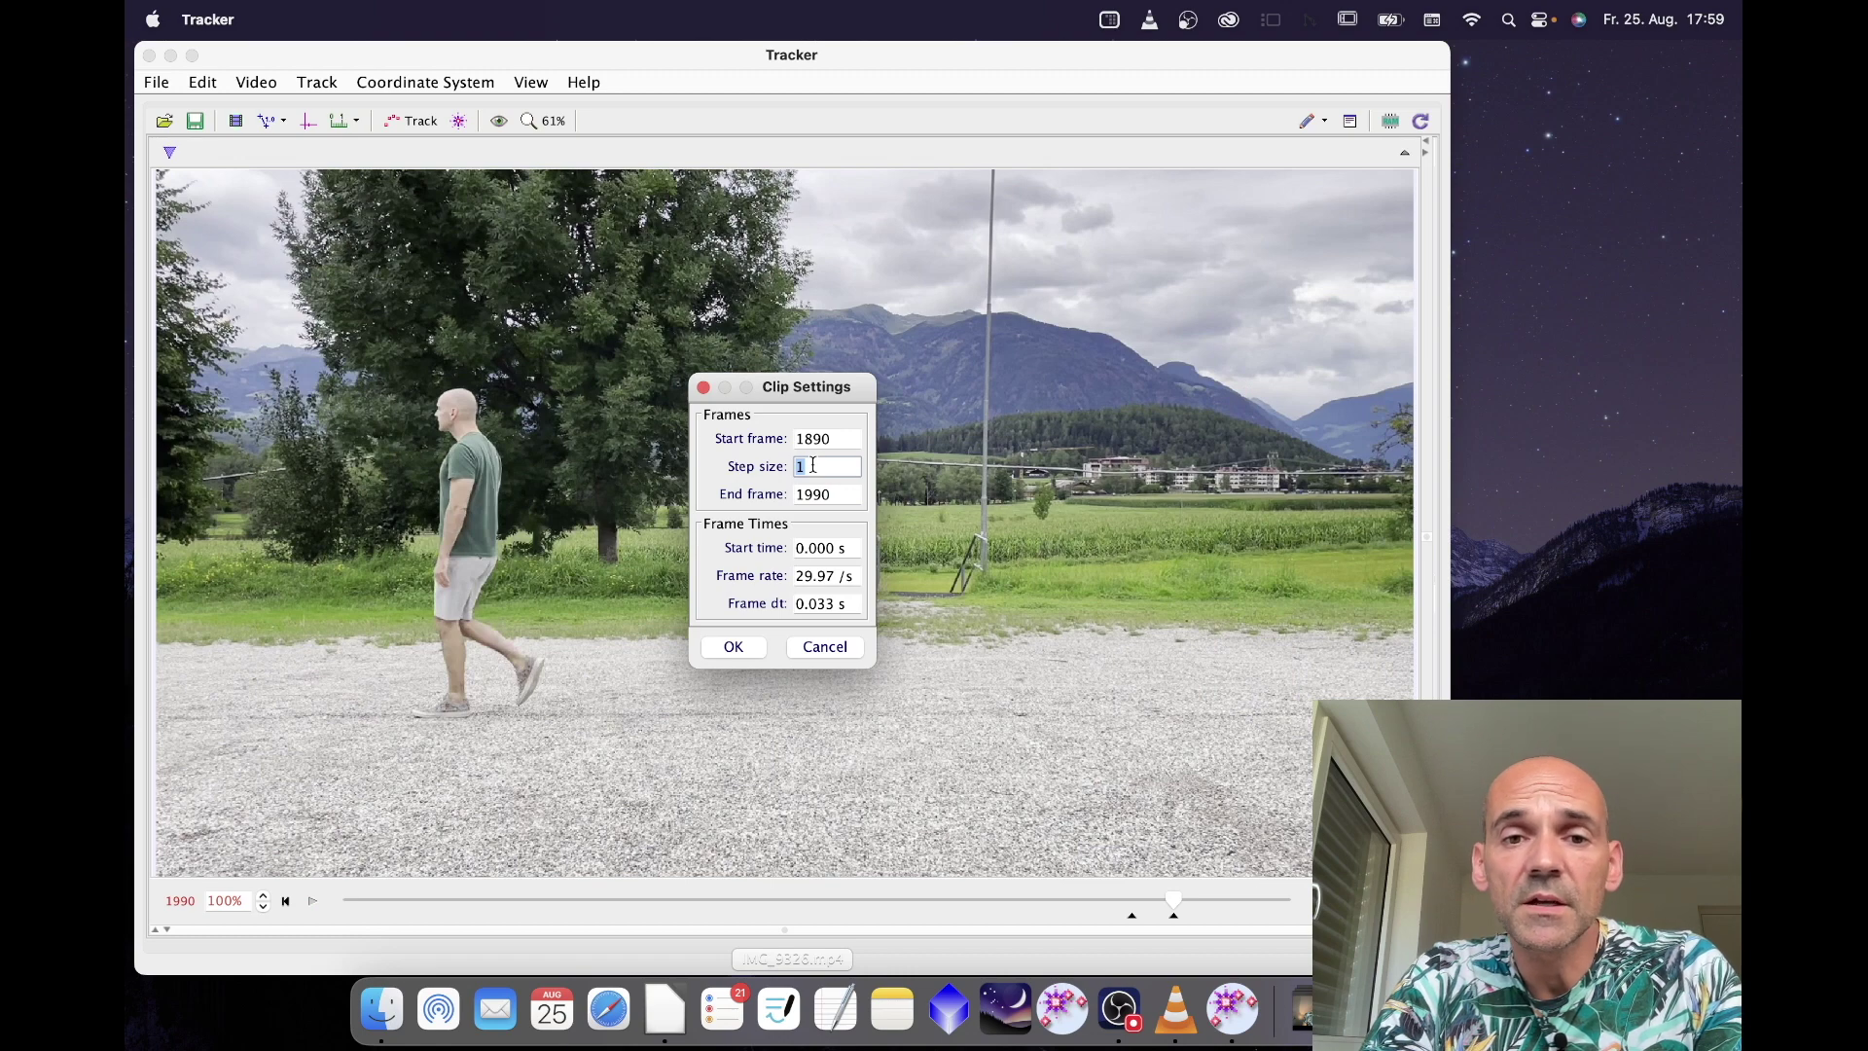
type("2")
left_click(743, 650)
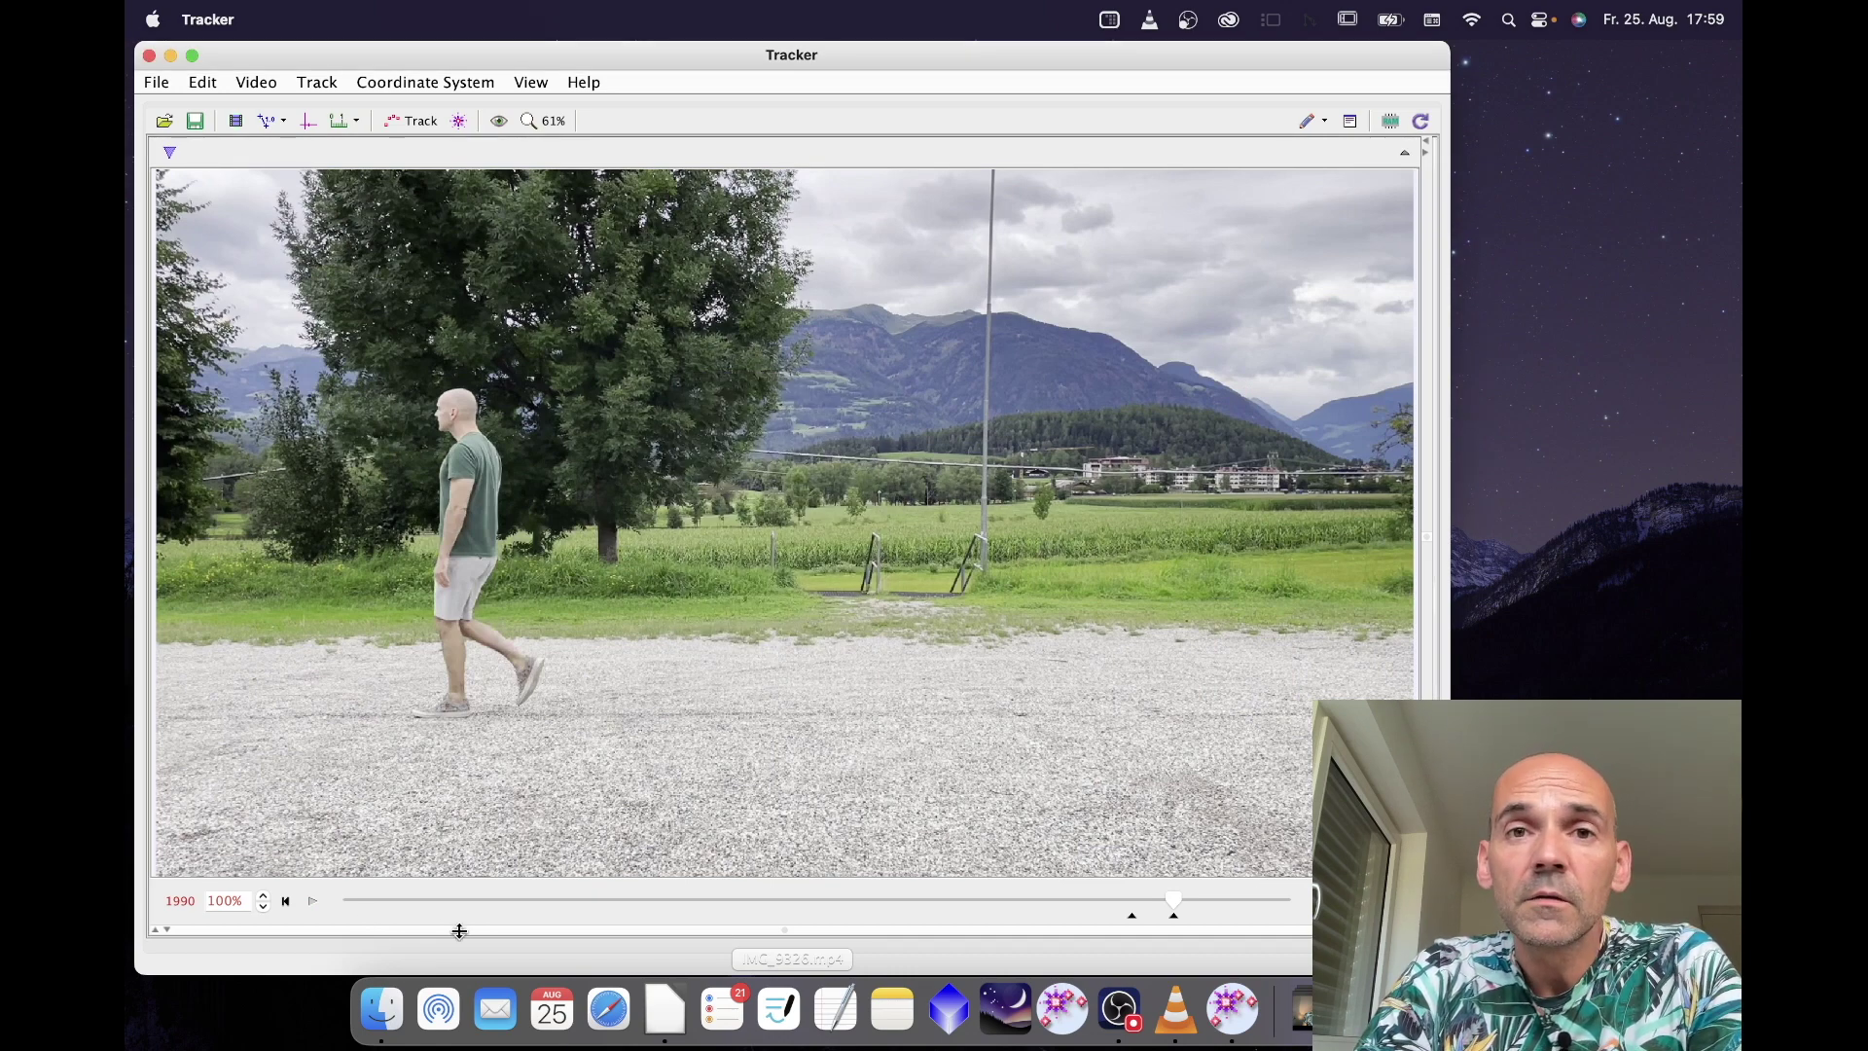
left_click(287, 902)
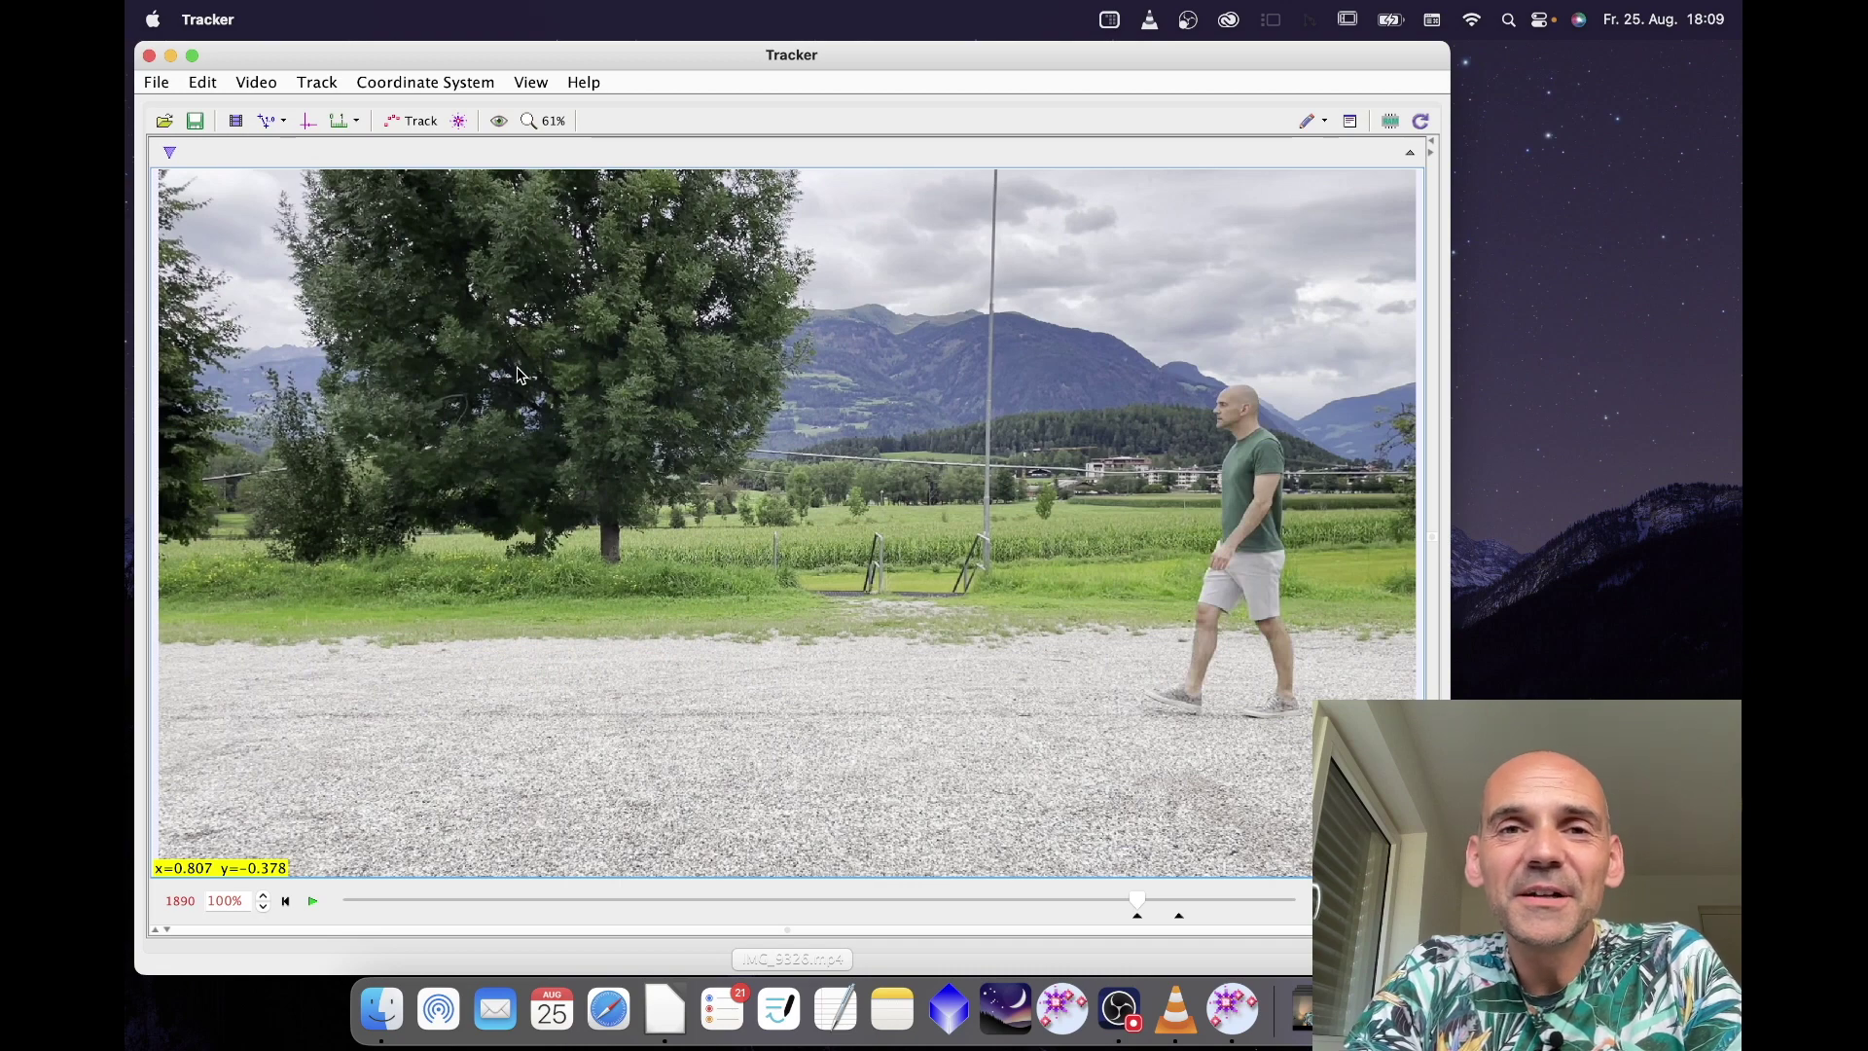
left_click(308, 120)
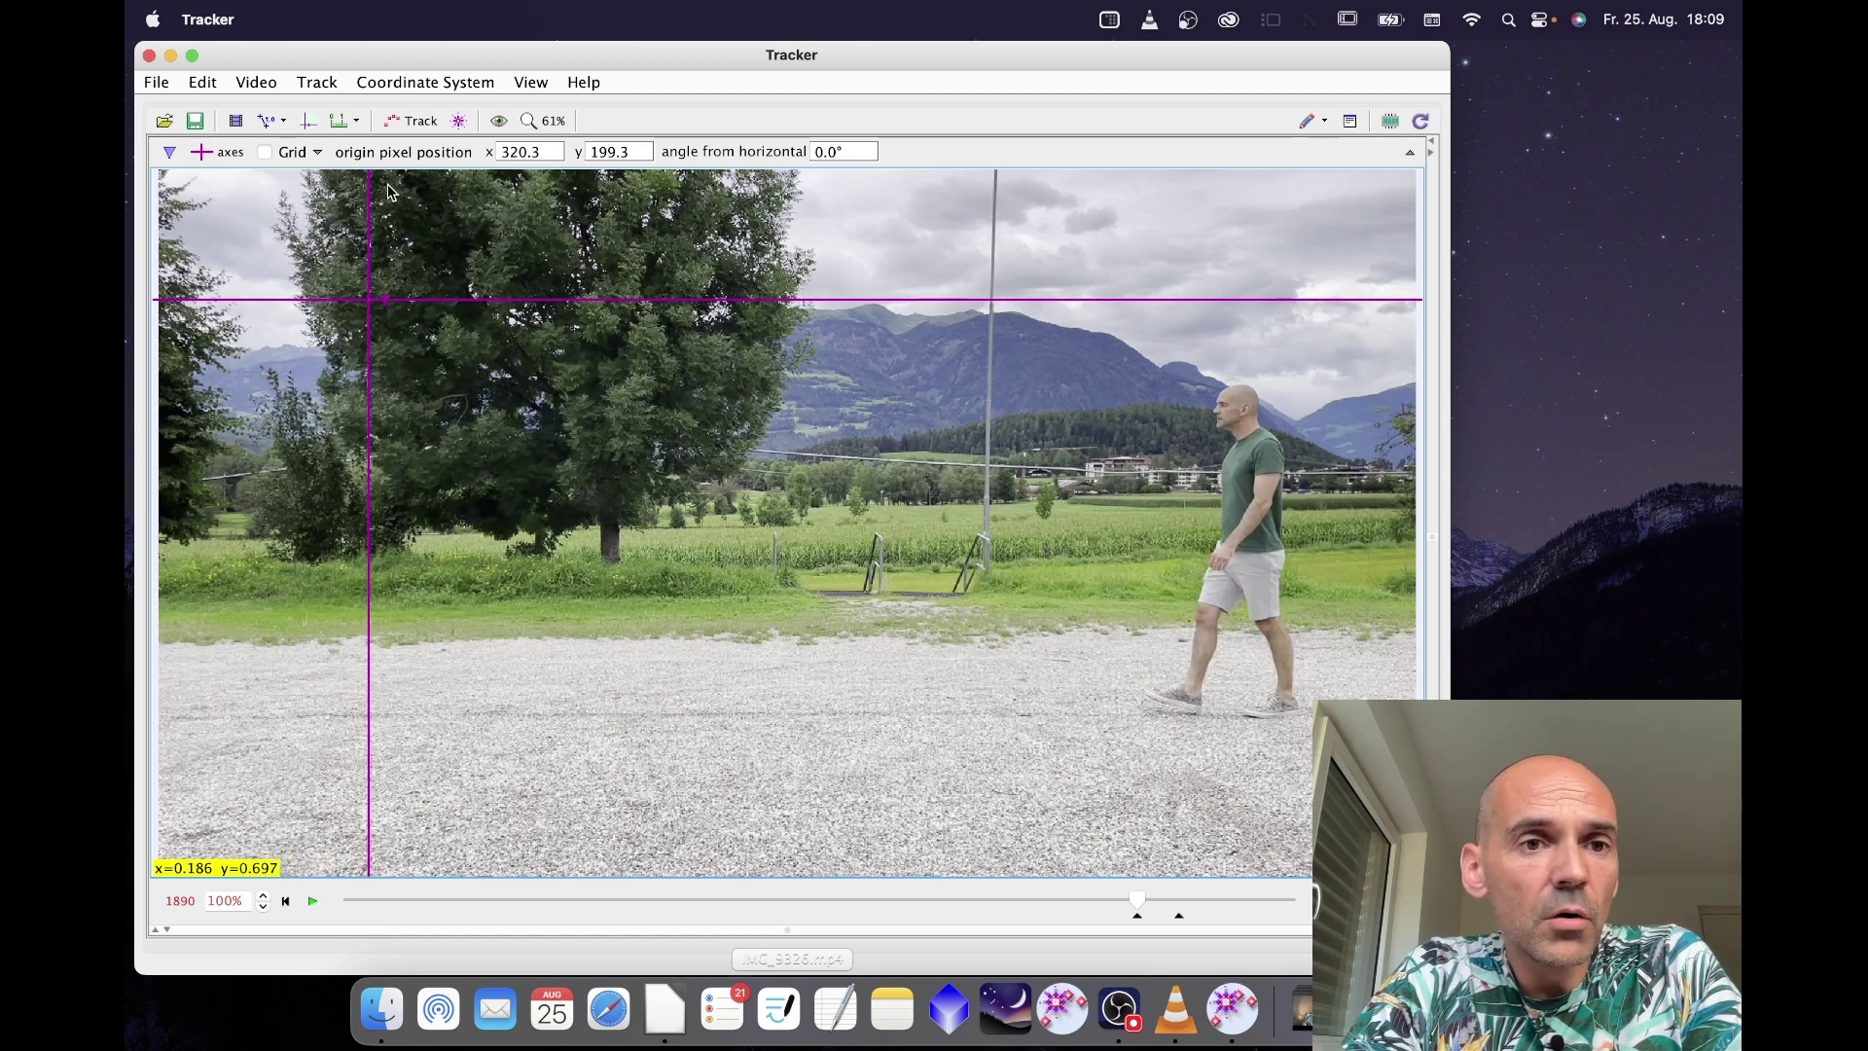
Move the axes origin onto the ground by the walker's feet.
left_click_drag(371, 300, 796, 720)
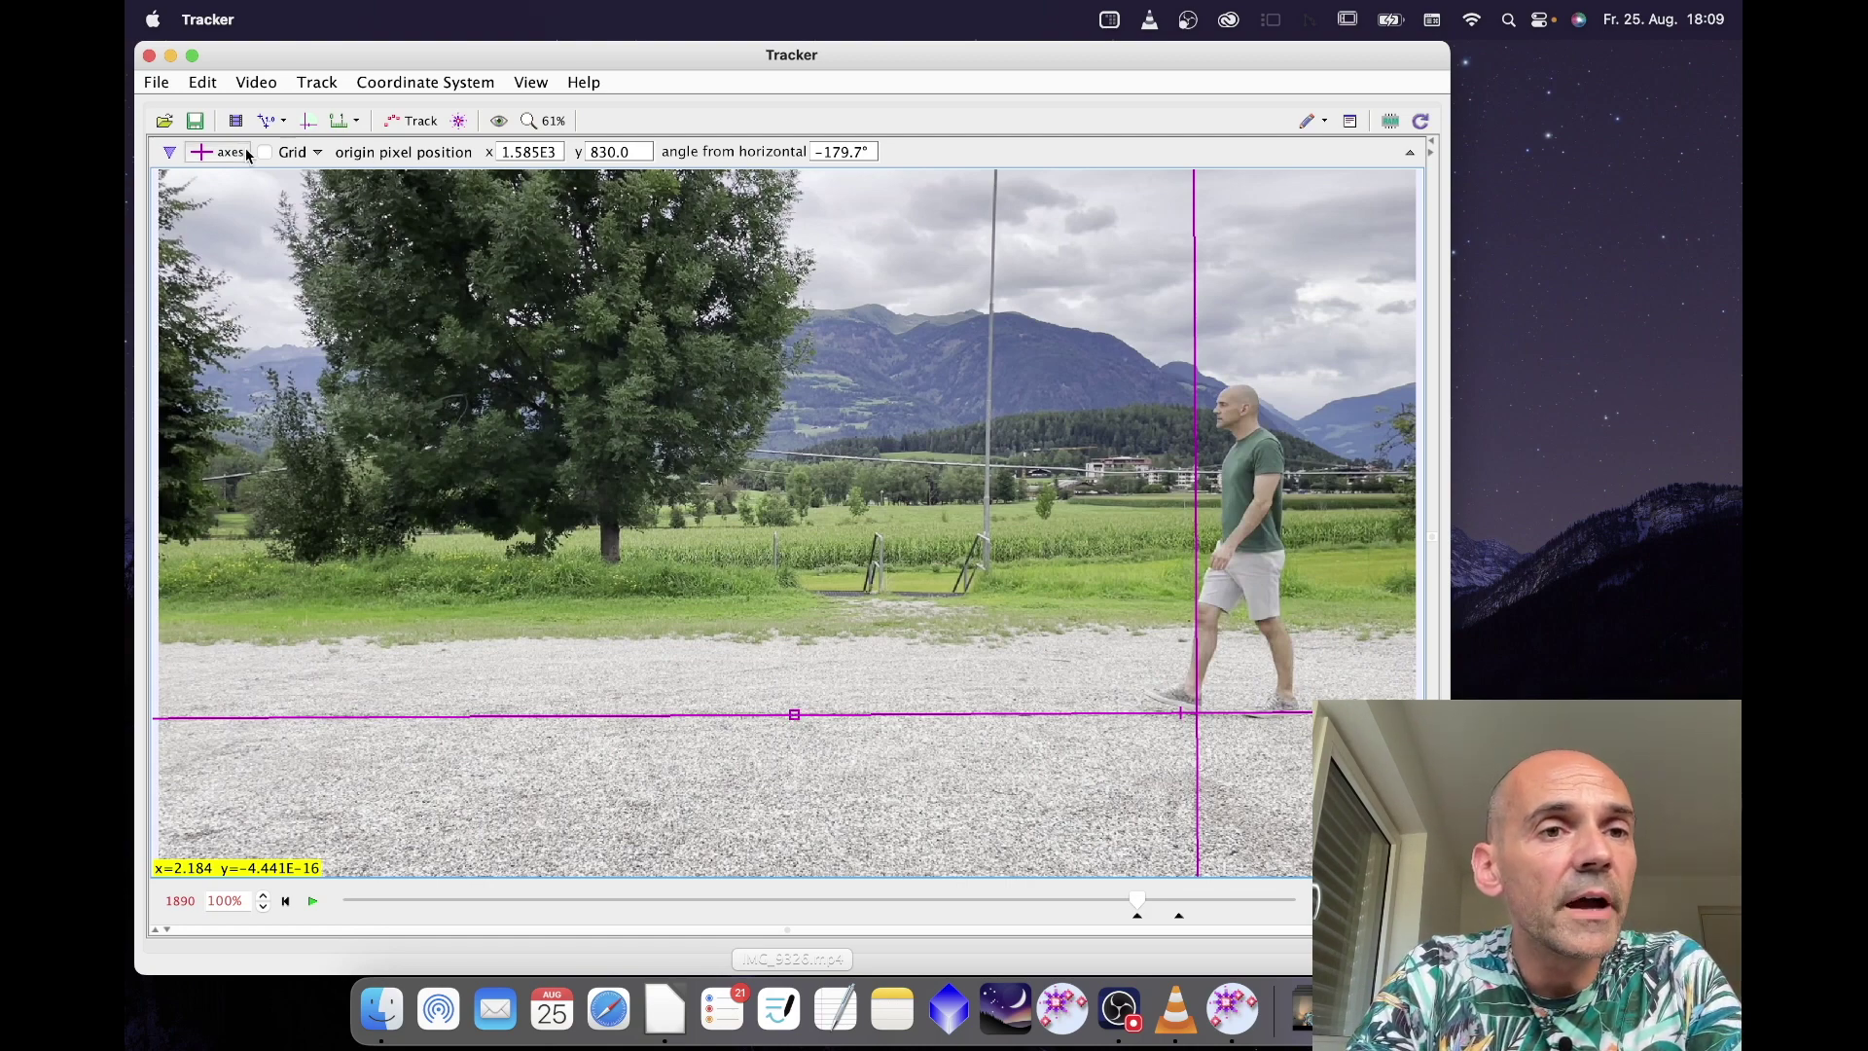
Hide the coordinate axes from the video.
left_click(309, 122)
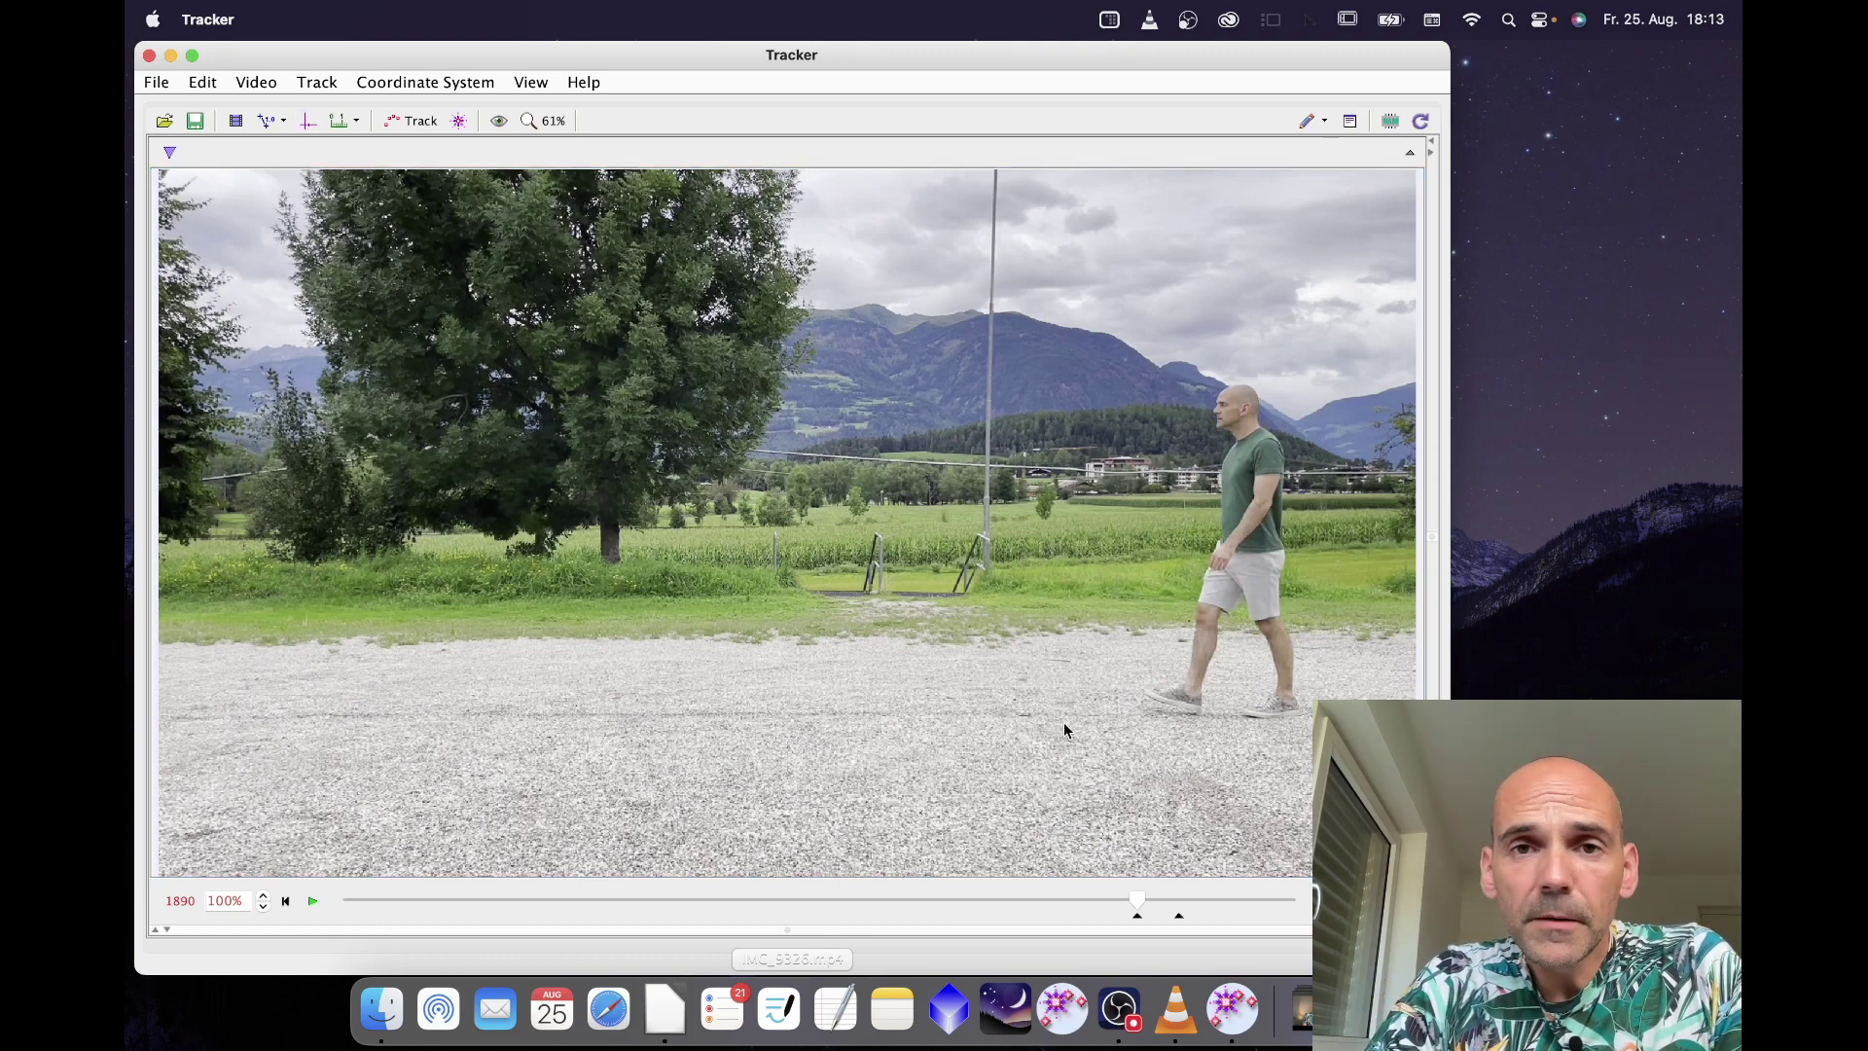
Create the point-mass track 'mass A' and view the walker at 100% zoom.
left_click(421, 122)
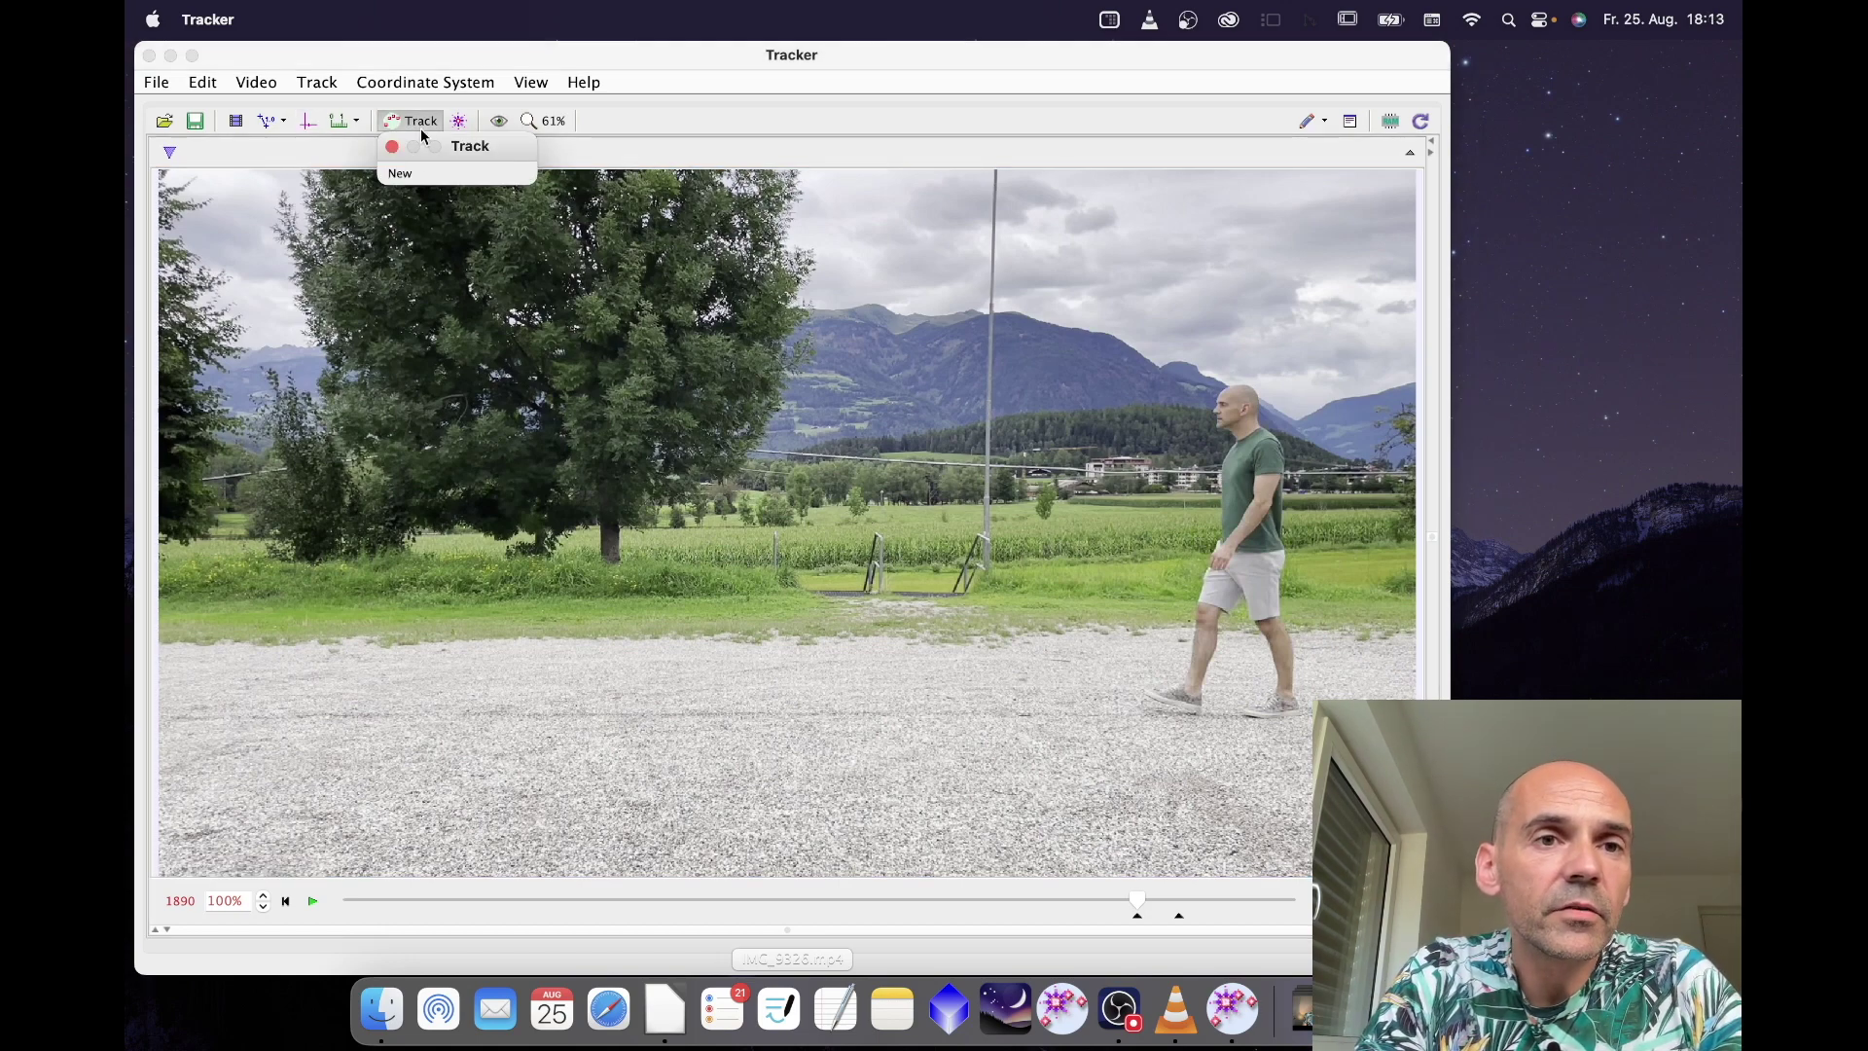
left_click(414, 175)
left_click(456, 200)
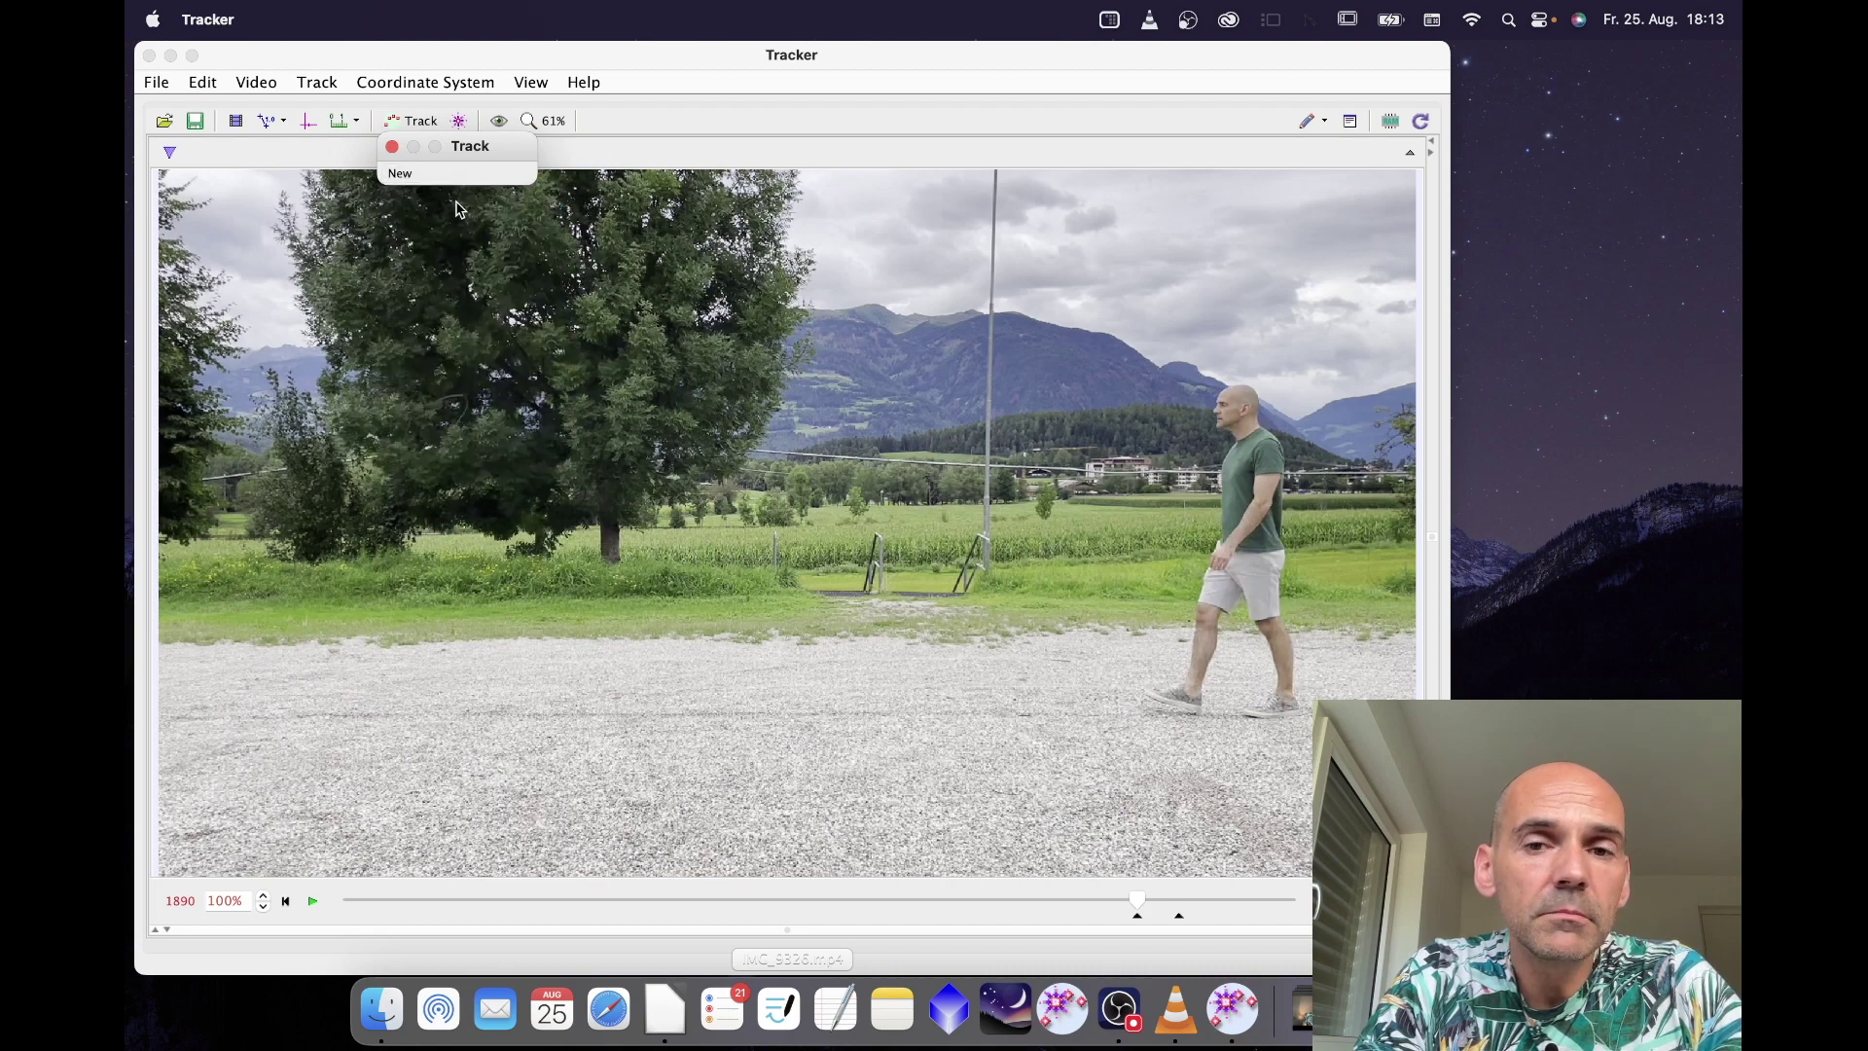
left_click(545, 120)
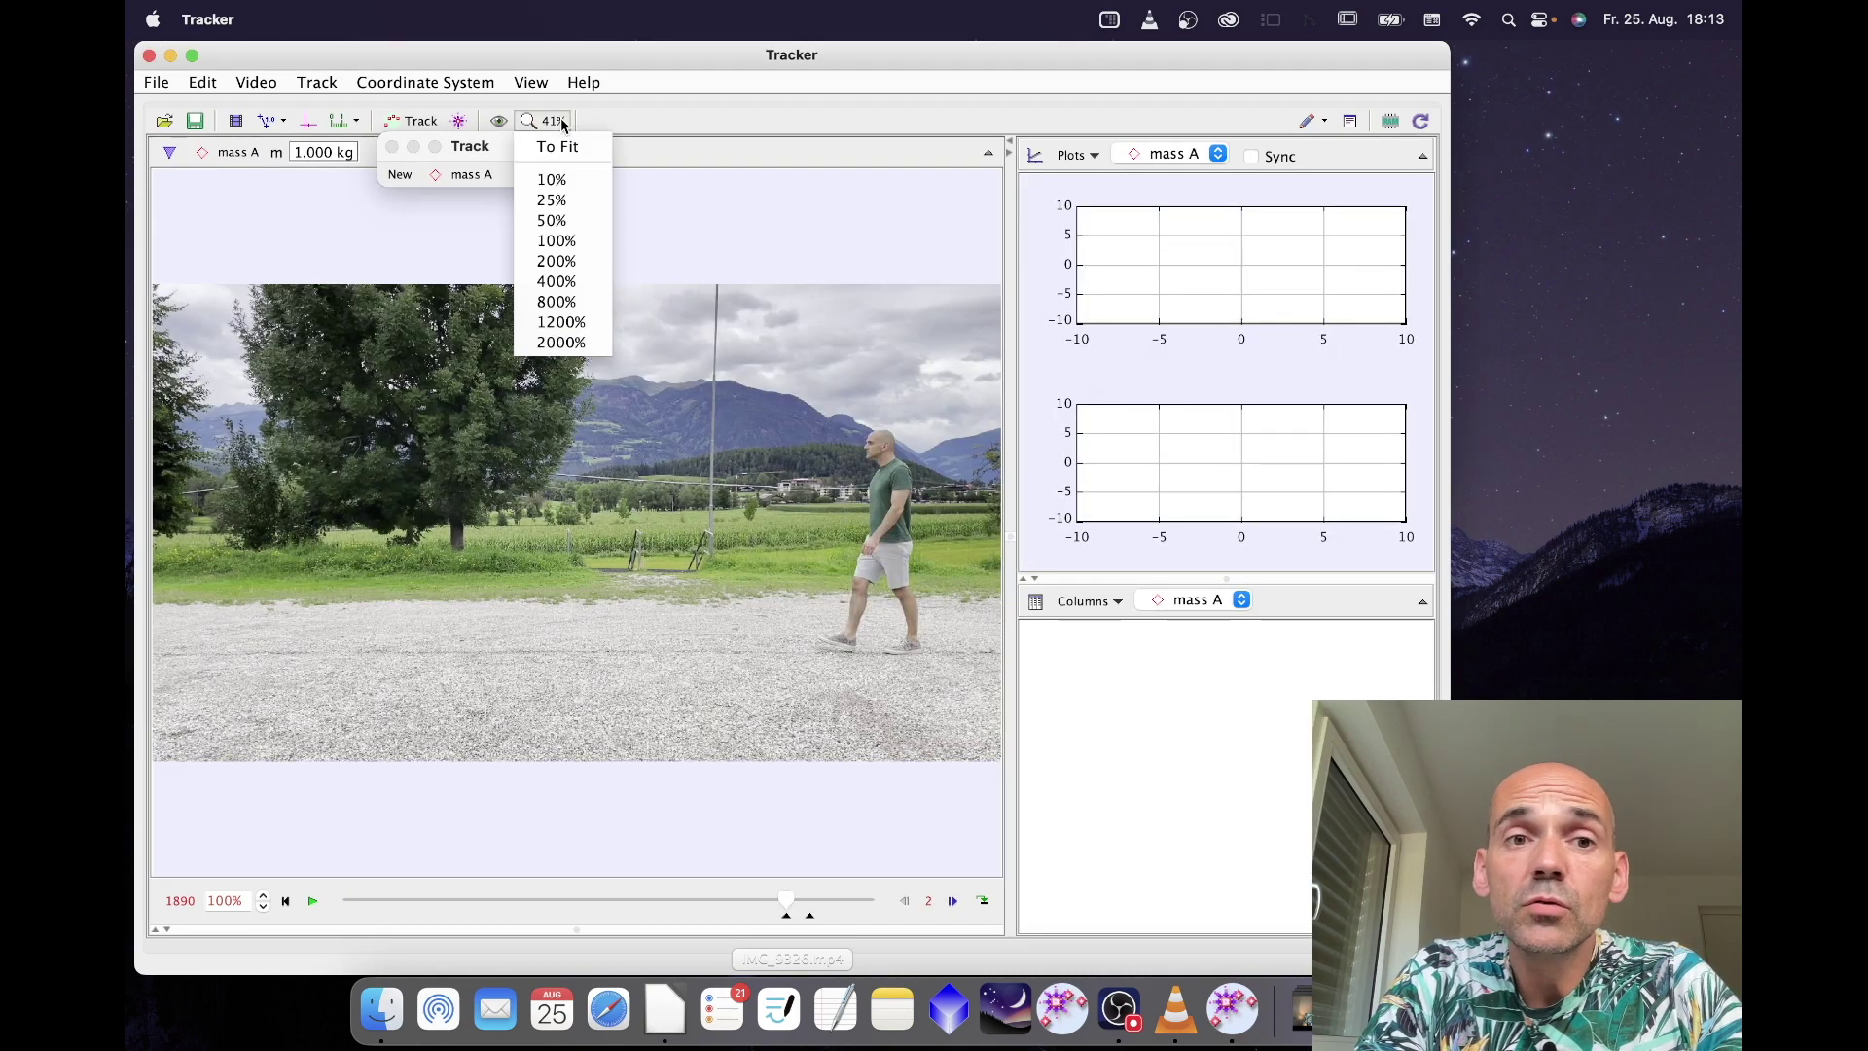
left_click(546, 243)
left_click_drag(604, 871, 878, 873)
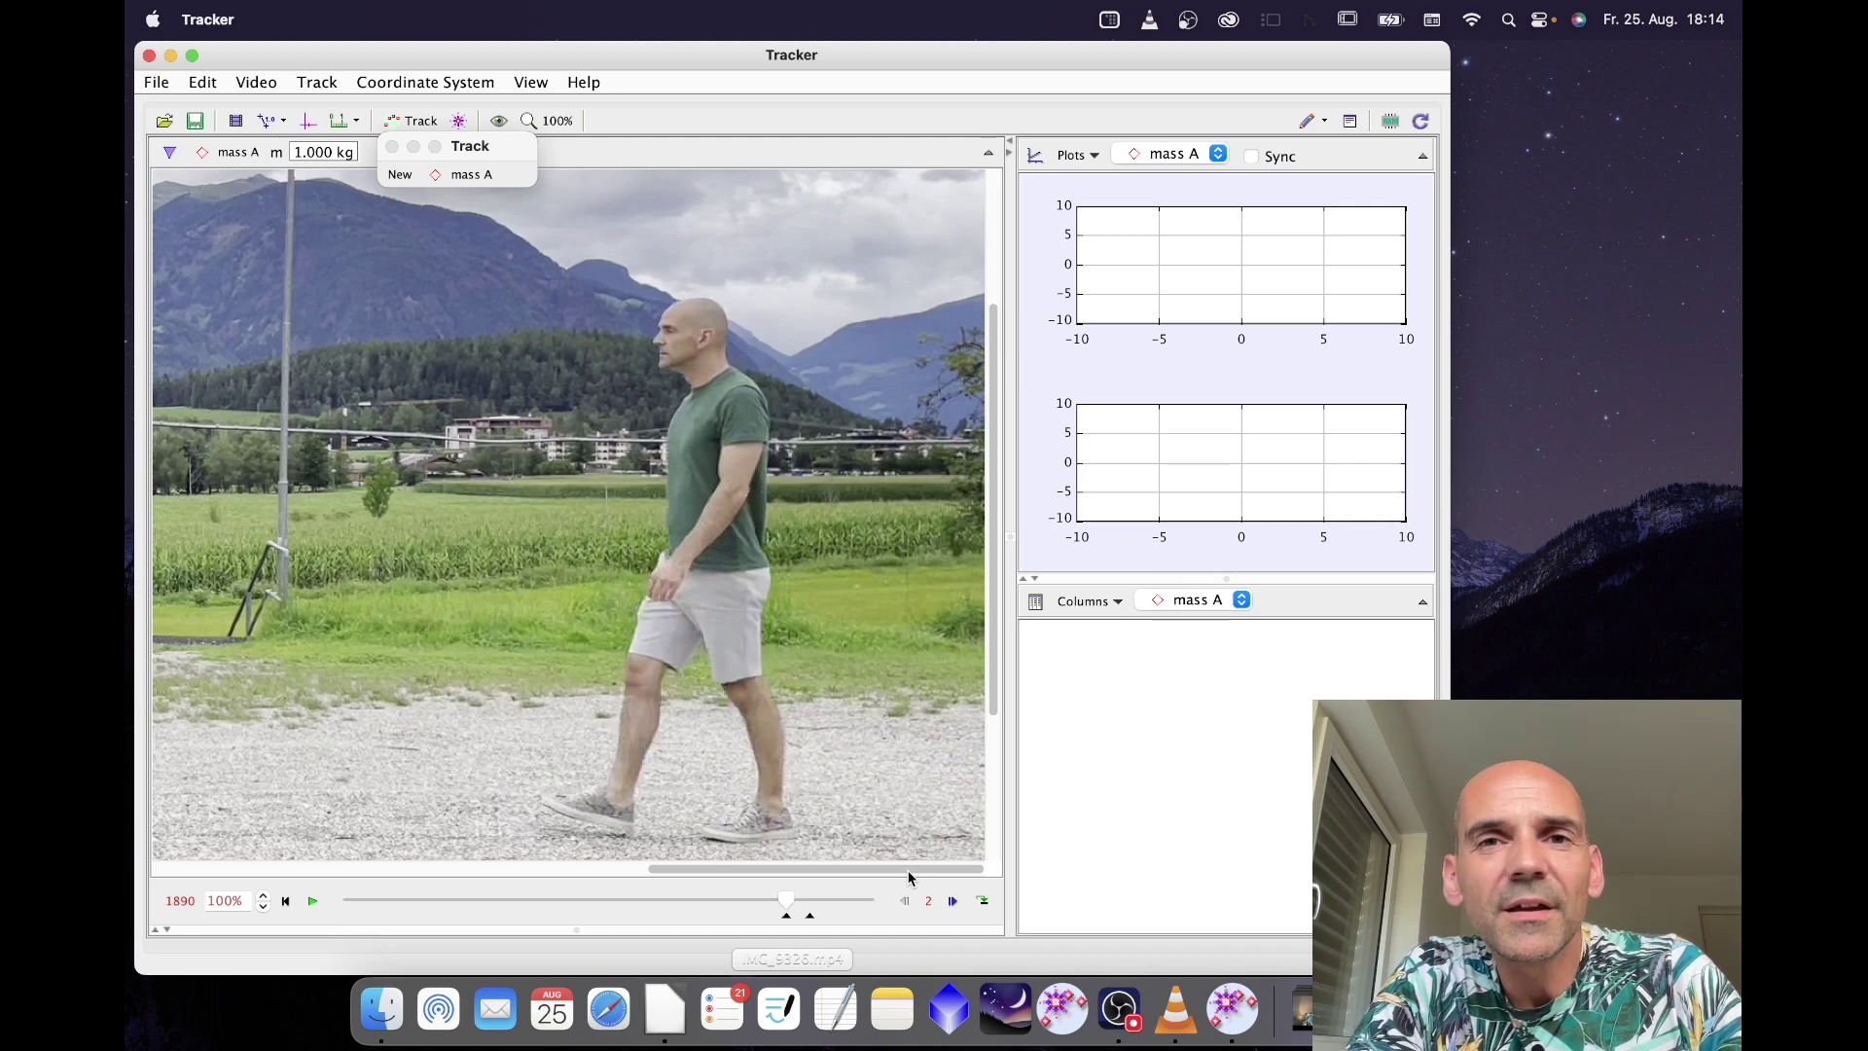
left_click(472, 174)
Autotrack mass A on the walker's head from frame 1890 through frame 1990.
left_click(490, 361)
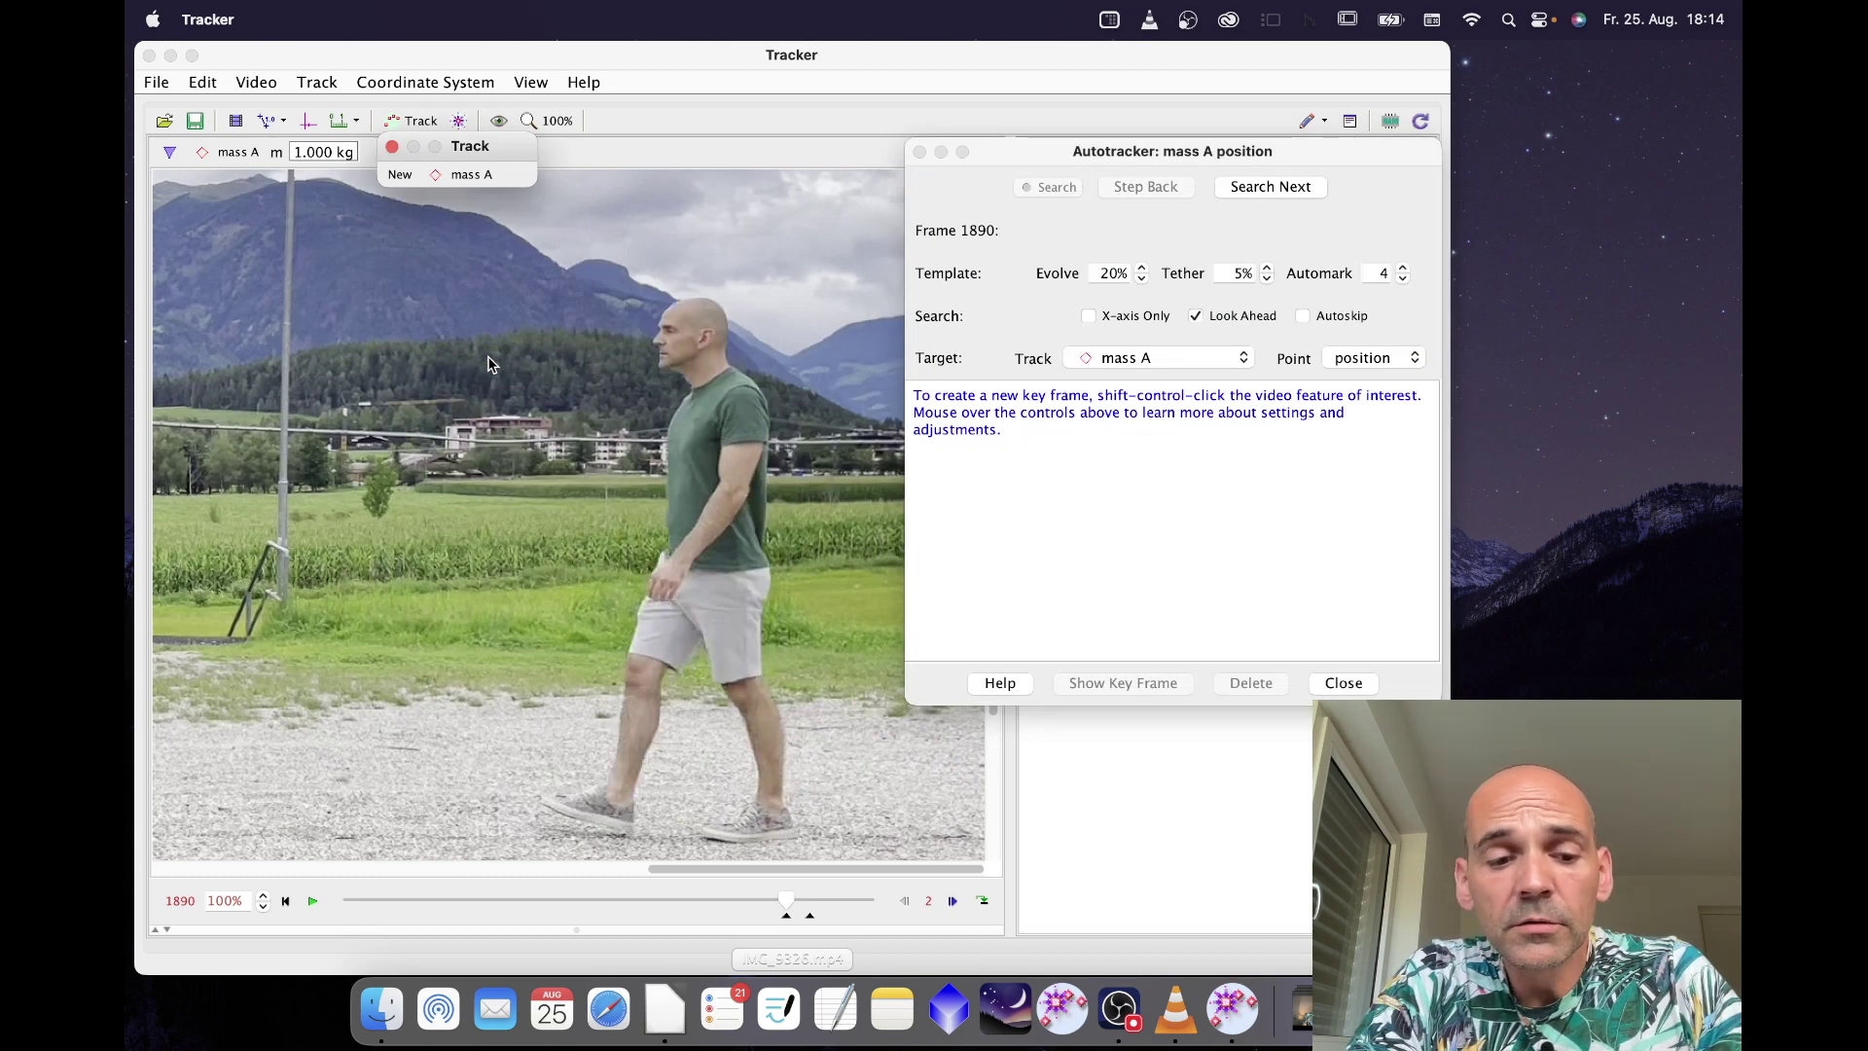
left_click(489, 362)
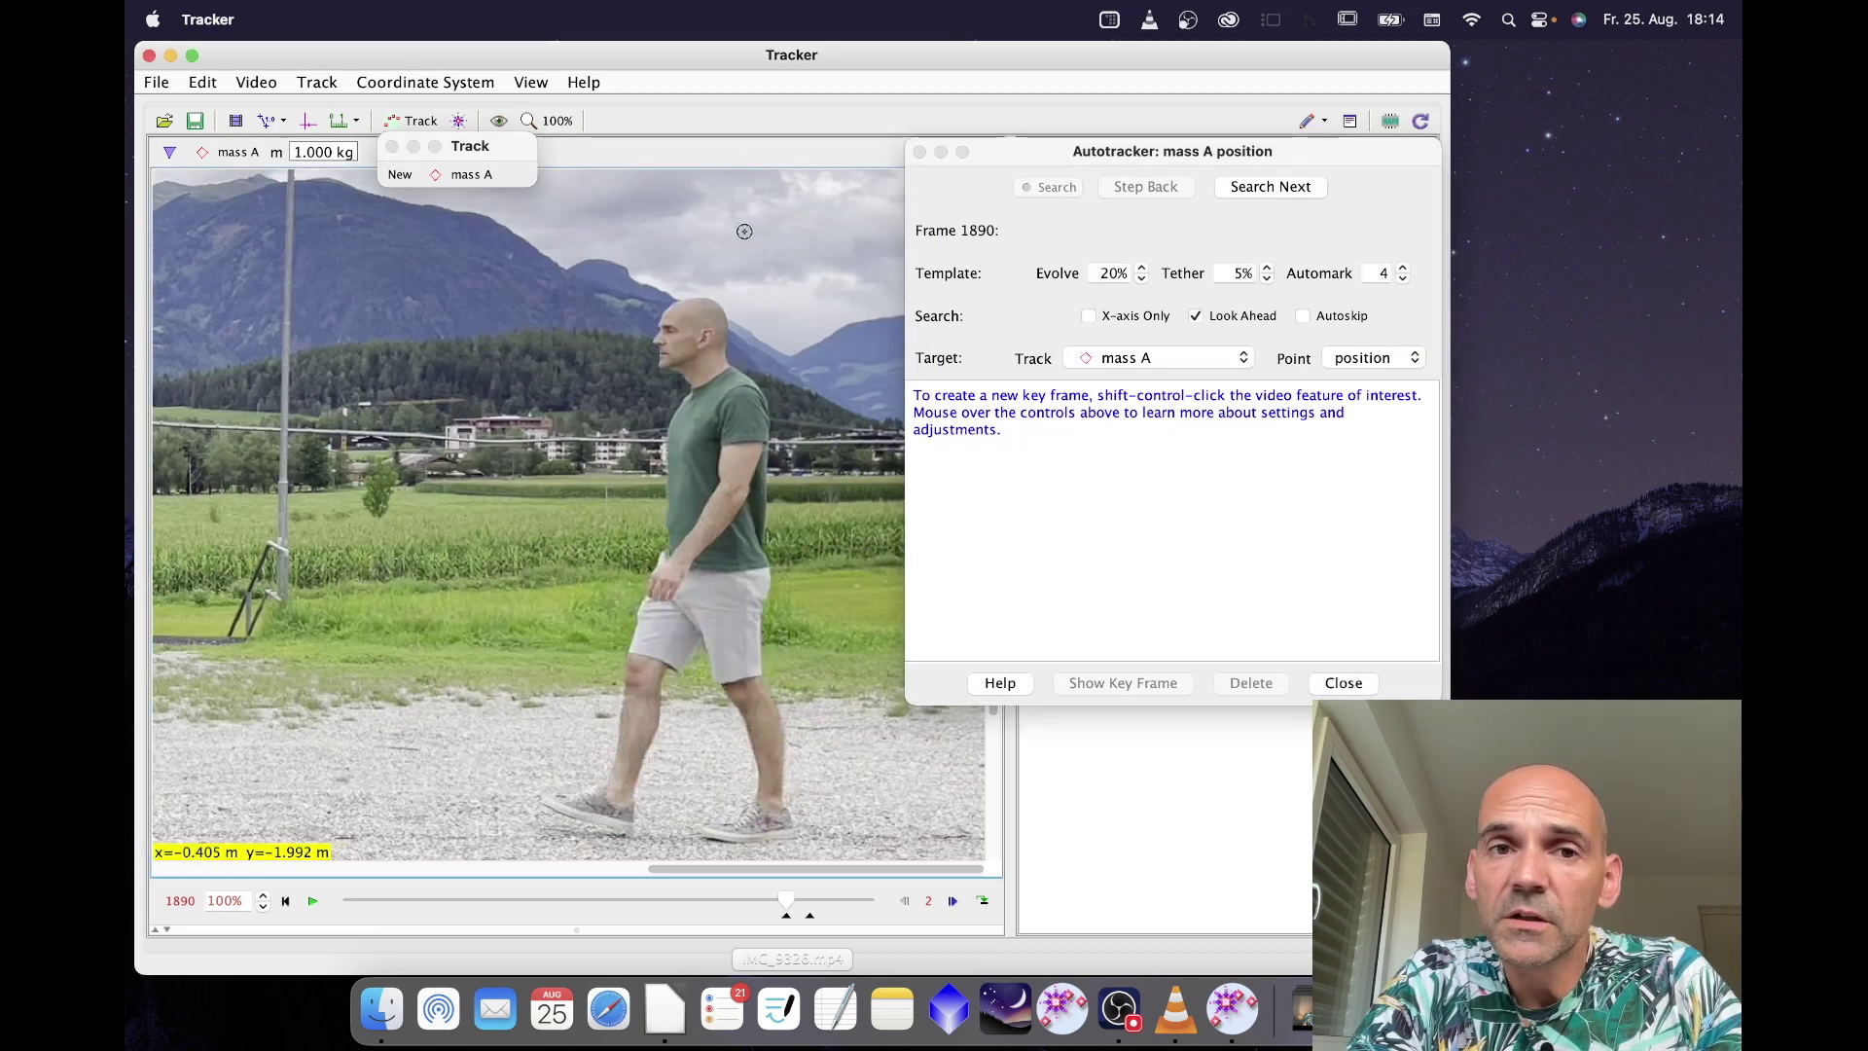
left_click(704, 339, "ctrl+shift")
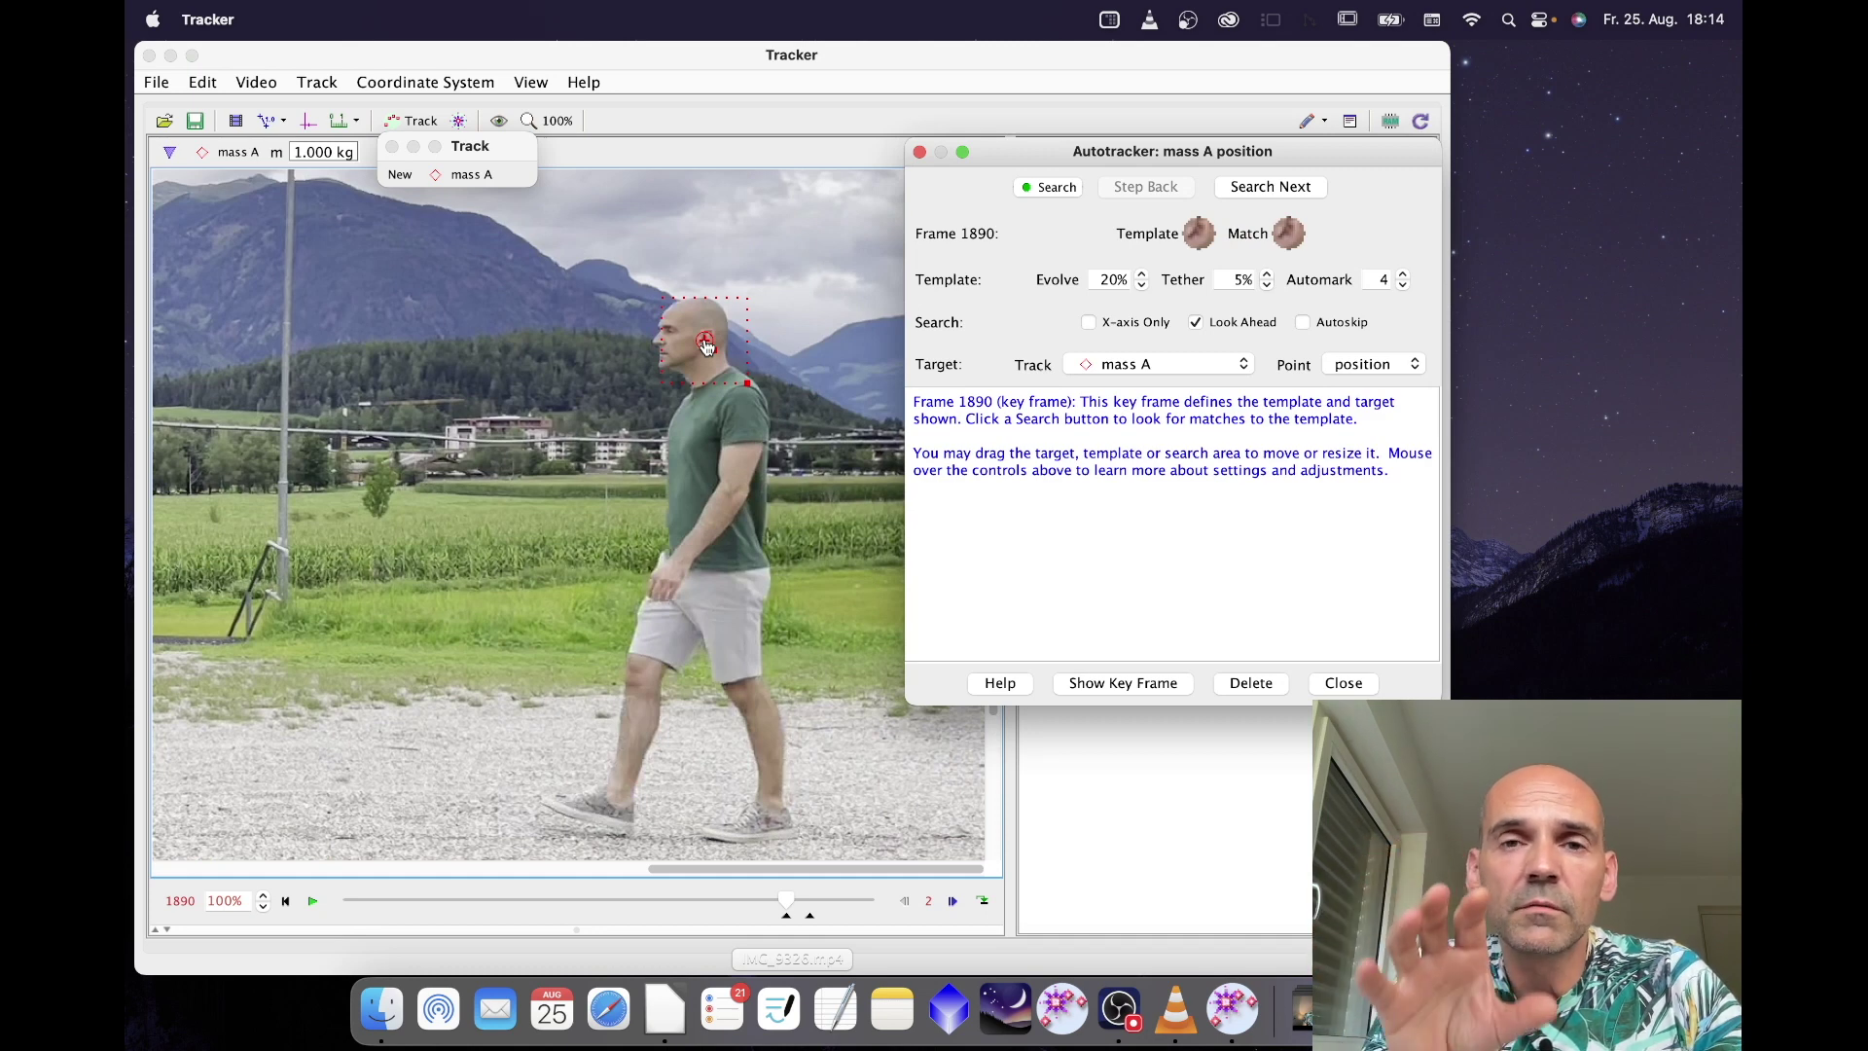
left_click(1290, 187)
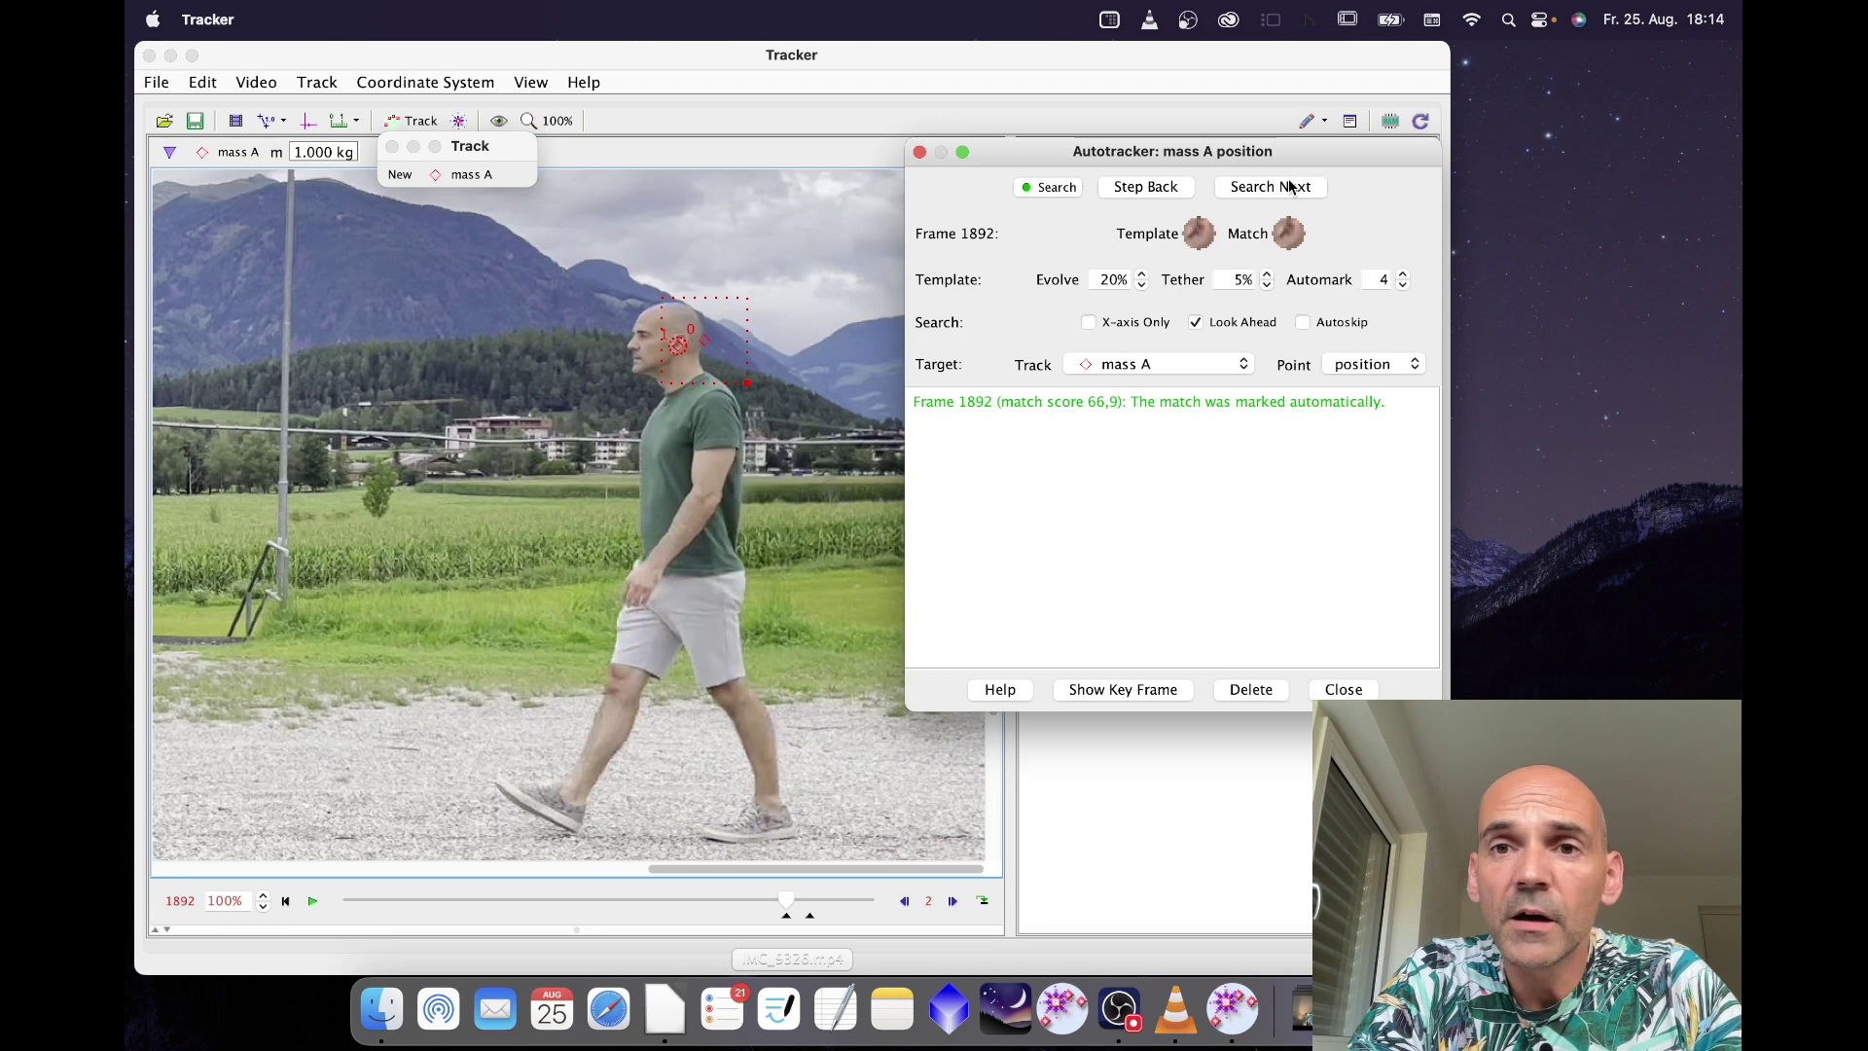
left_click(1290, 186)
left_click(1290, 186)
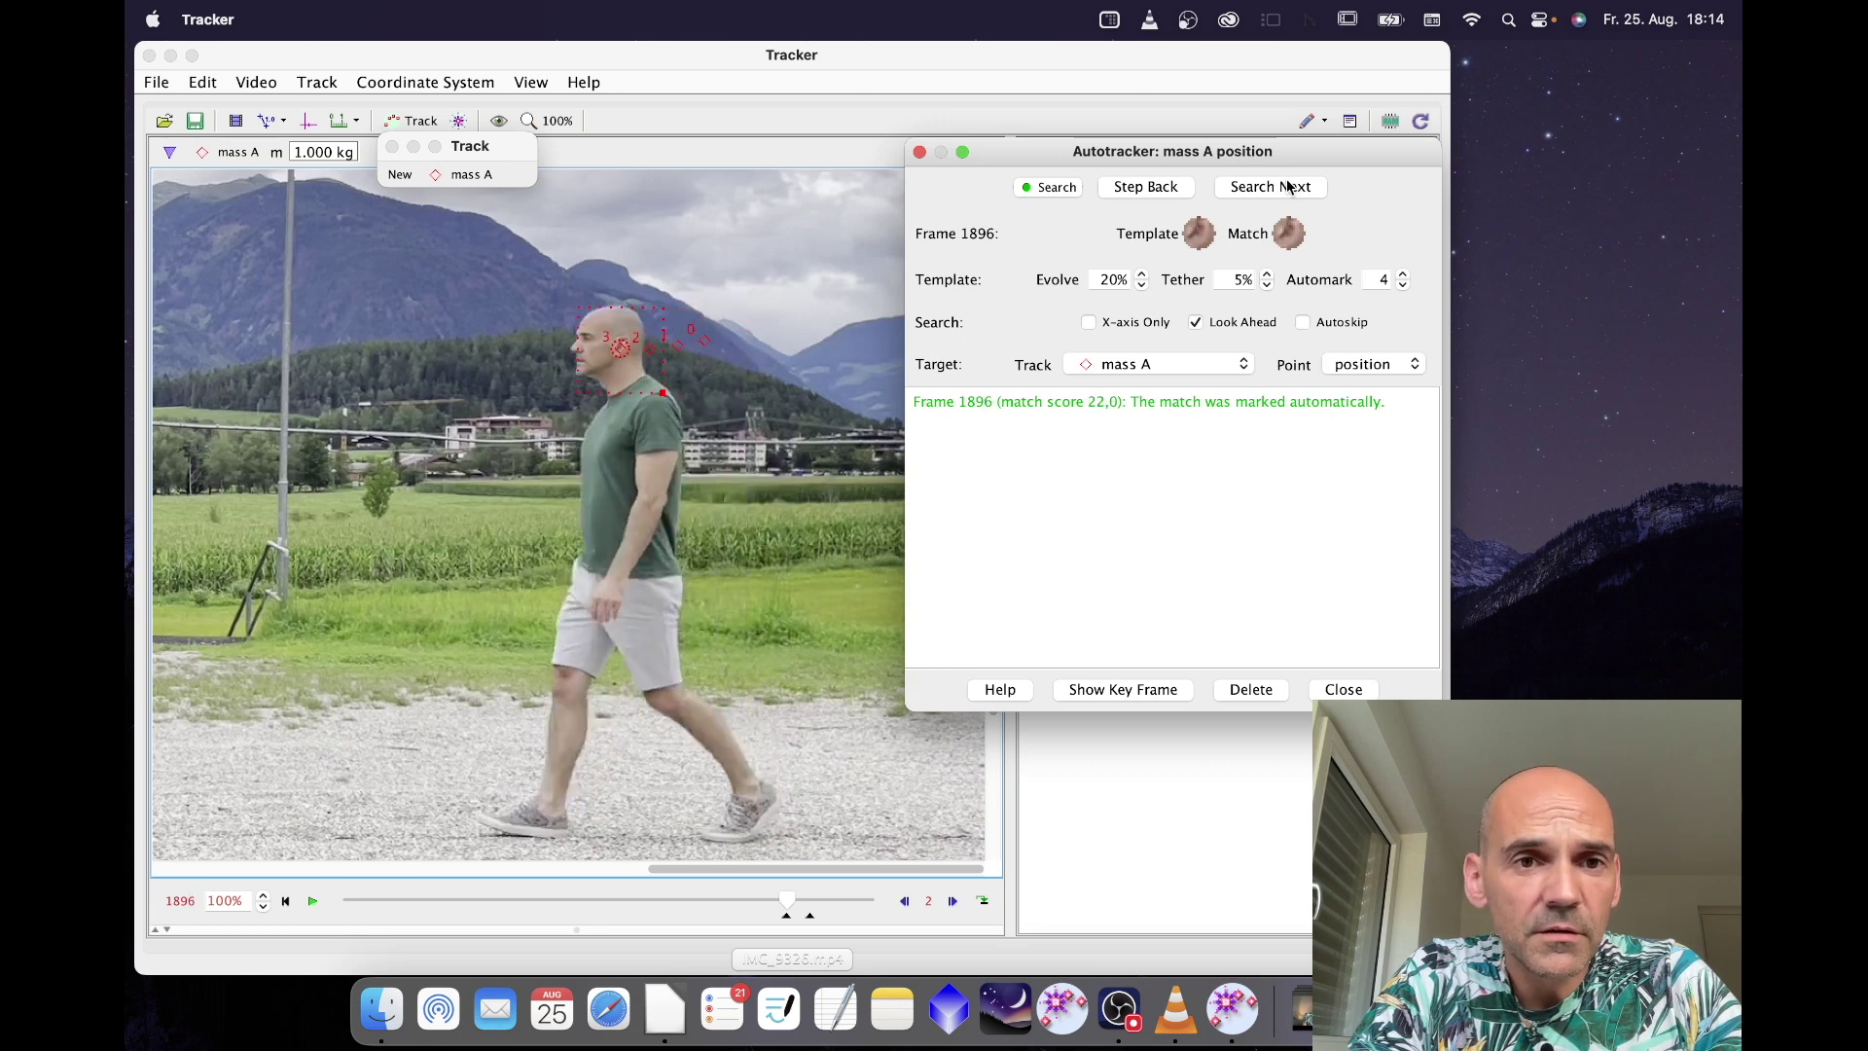
left_click(1055, 186)
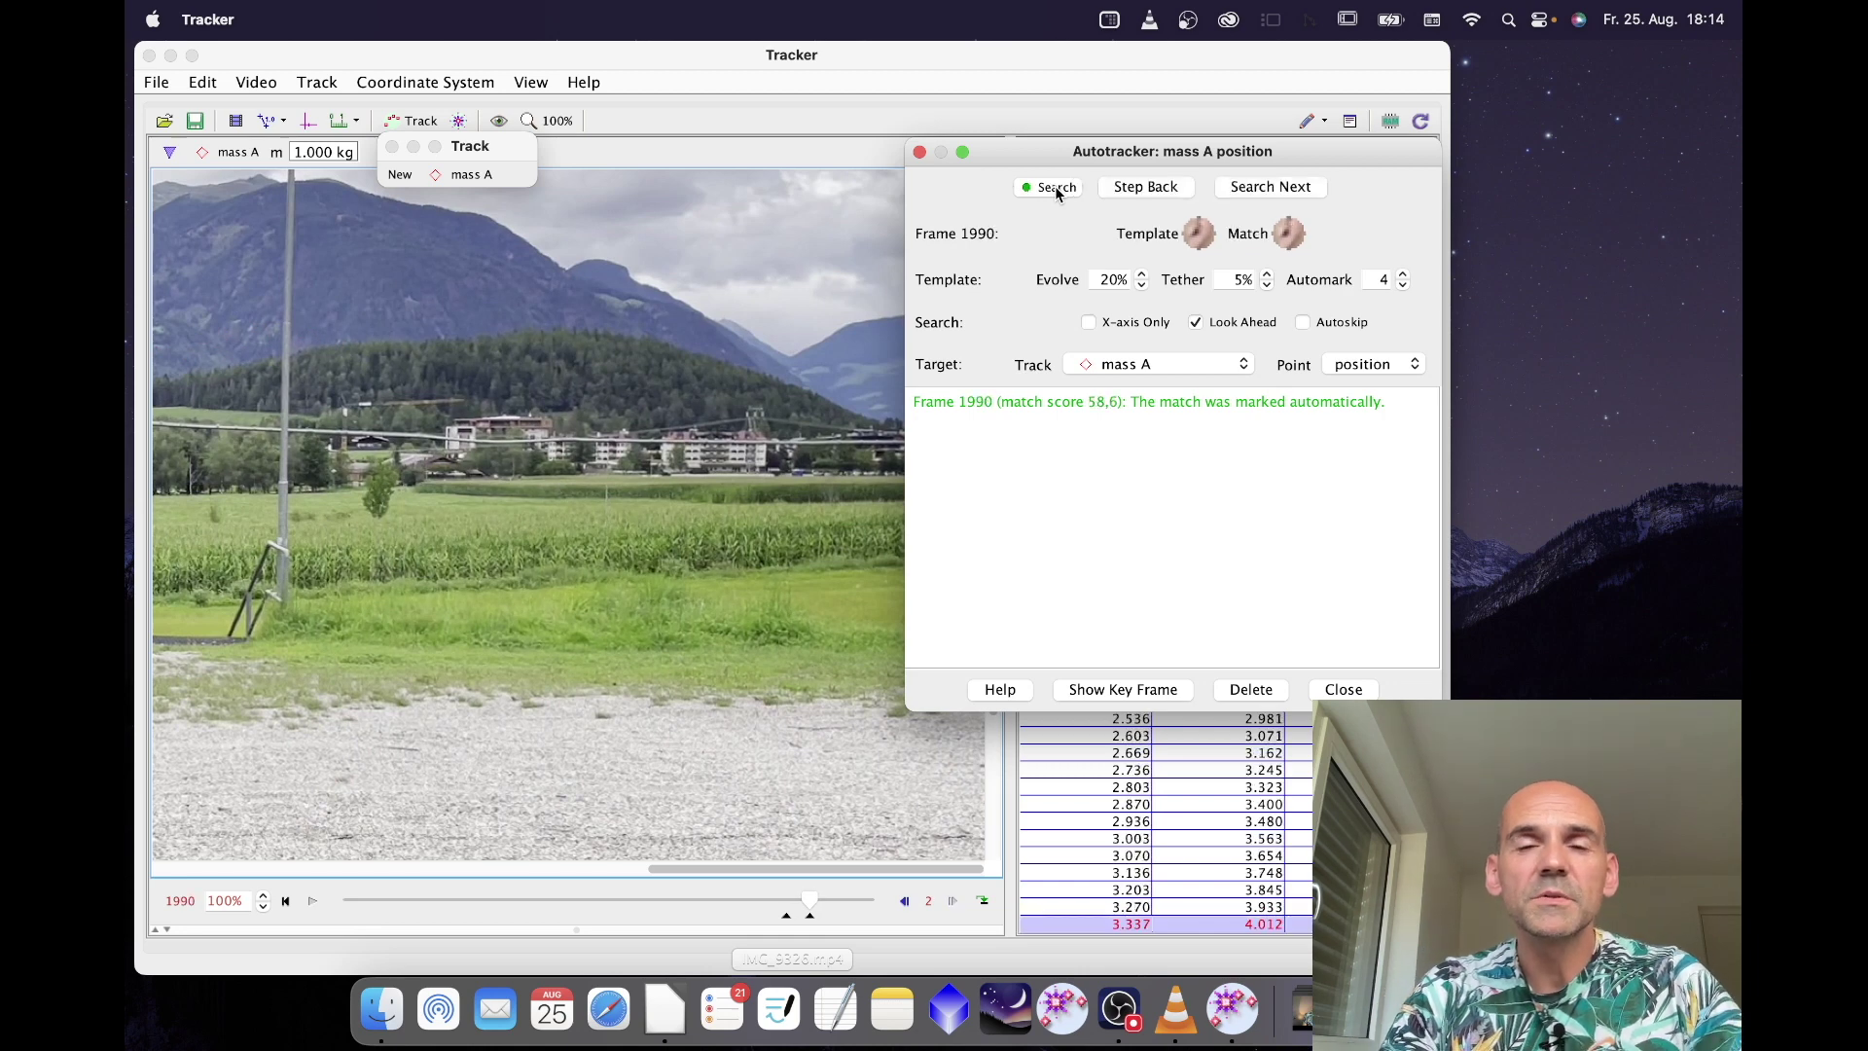
left_click(551, 121)
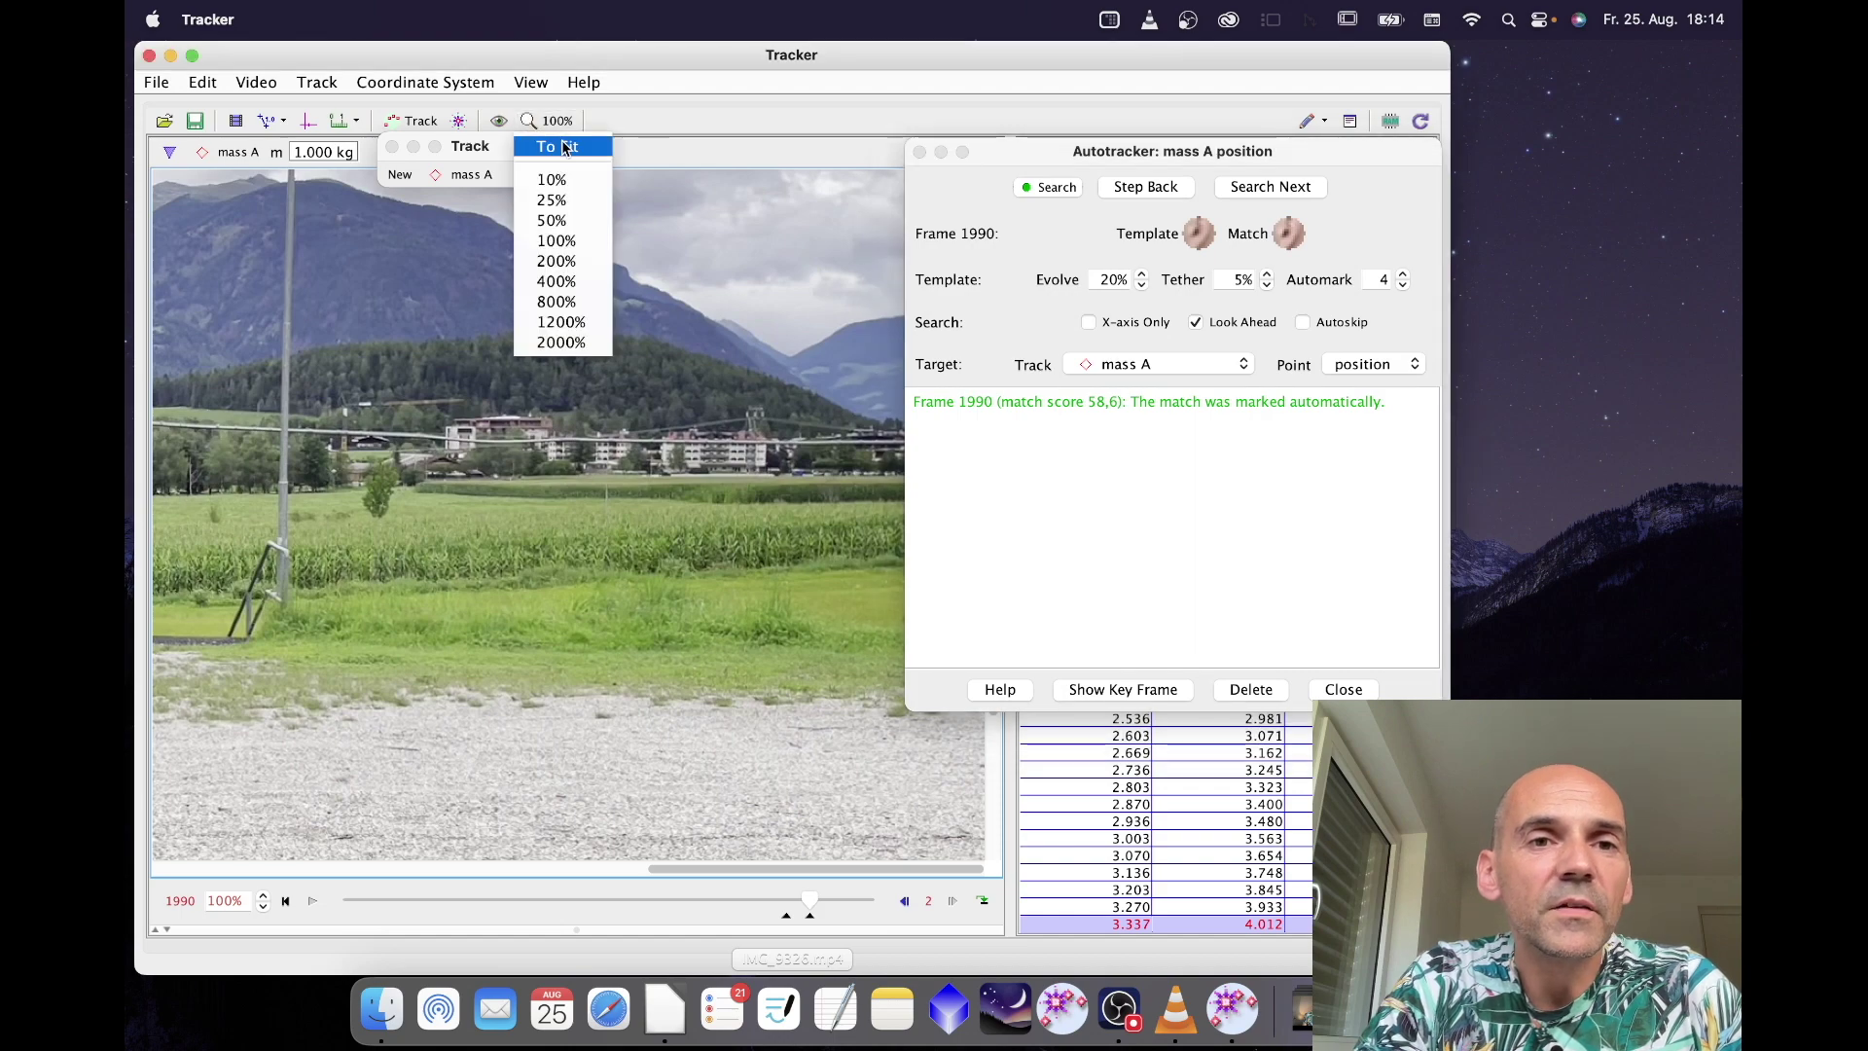
Fit the video to the view, close the Autotracker, and replay the walk from its first frame.
left_click(566, 150)
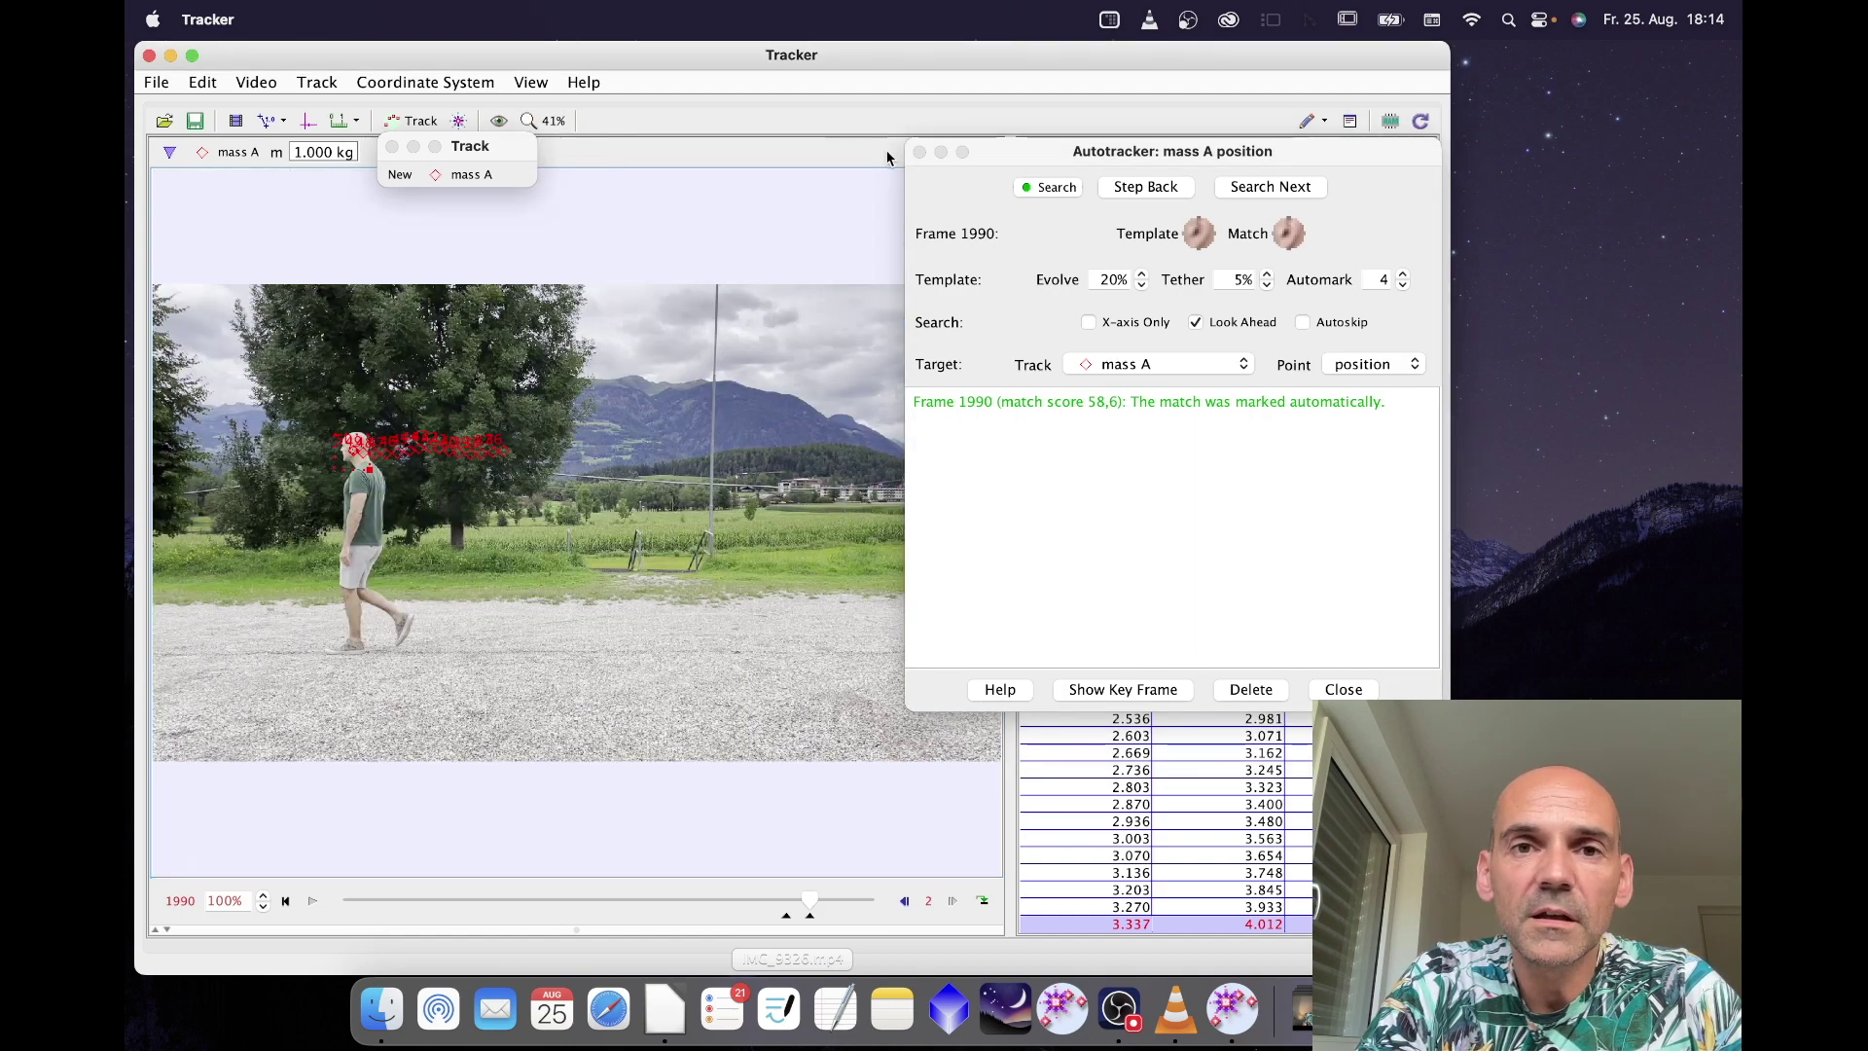
left_click(1344, 689)
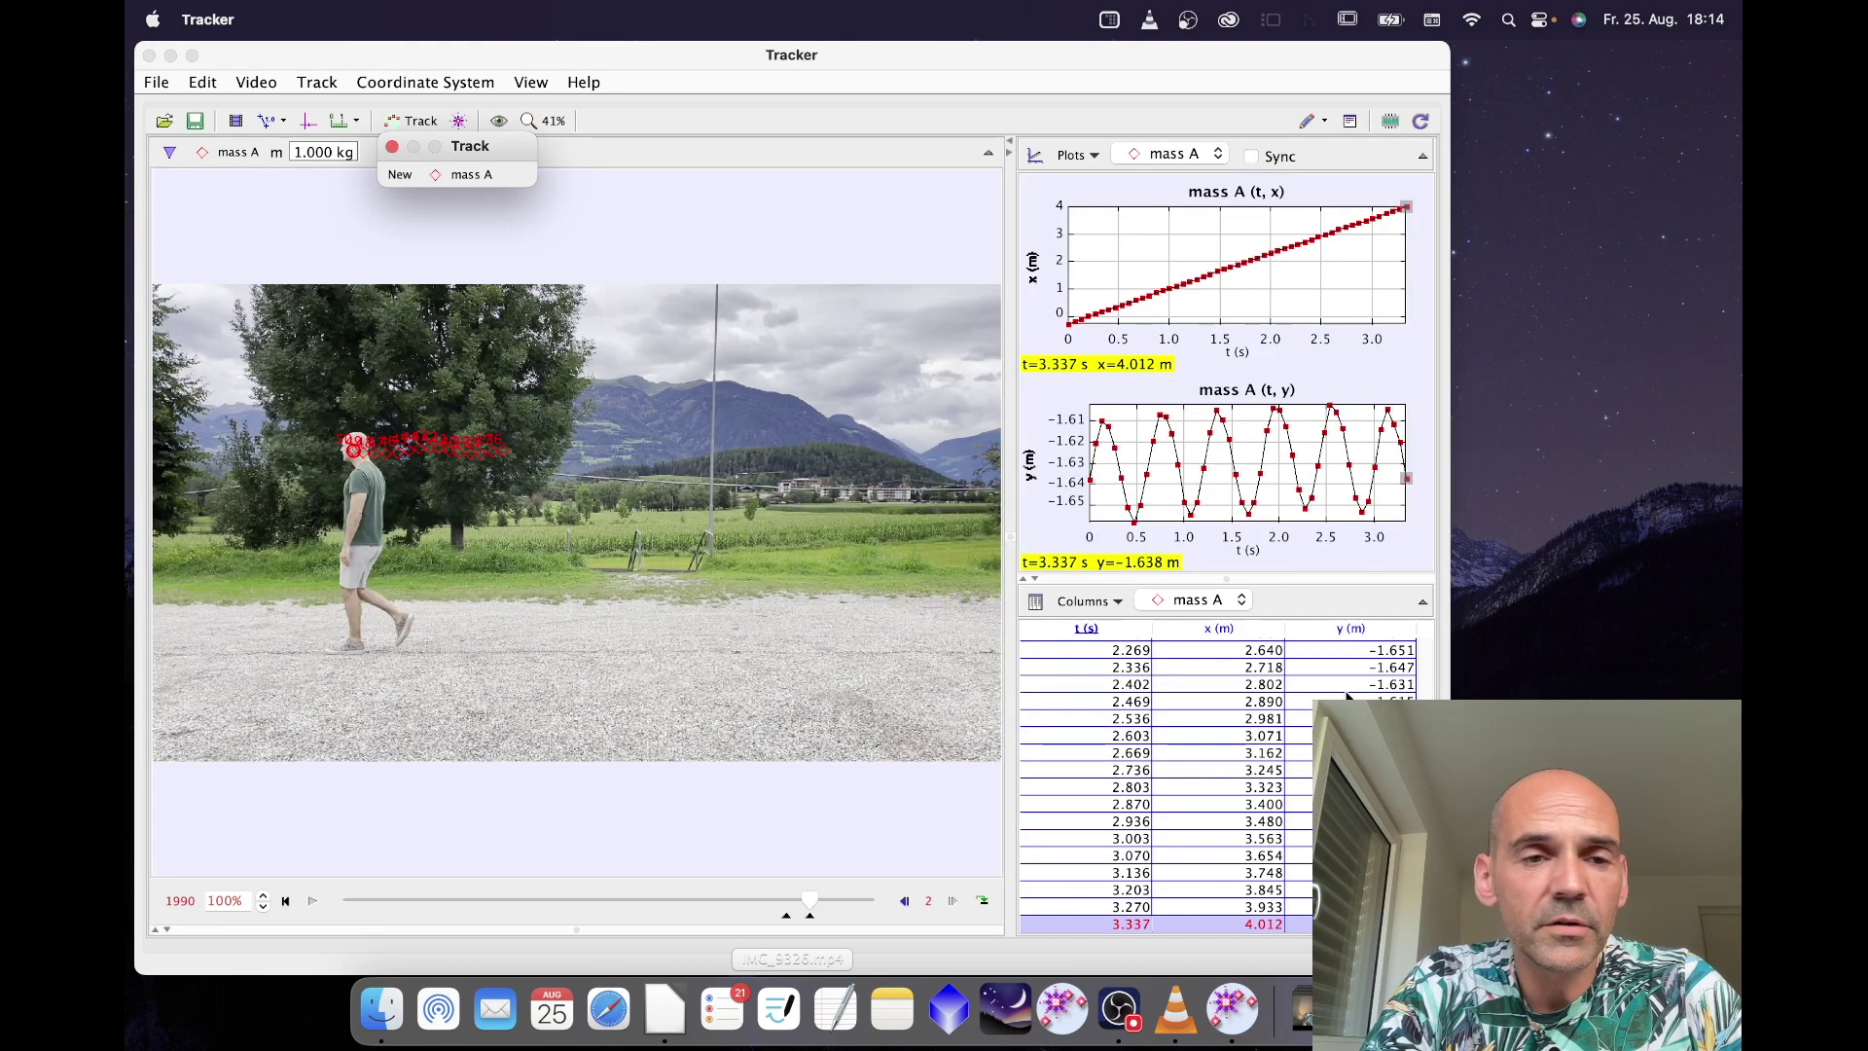
left_click(288, 902)
left_click(288, 902)
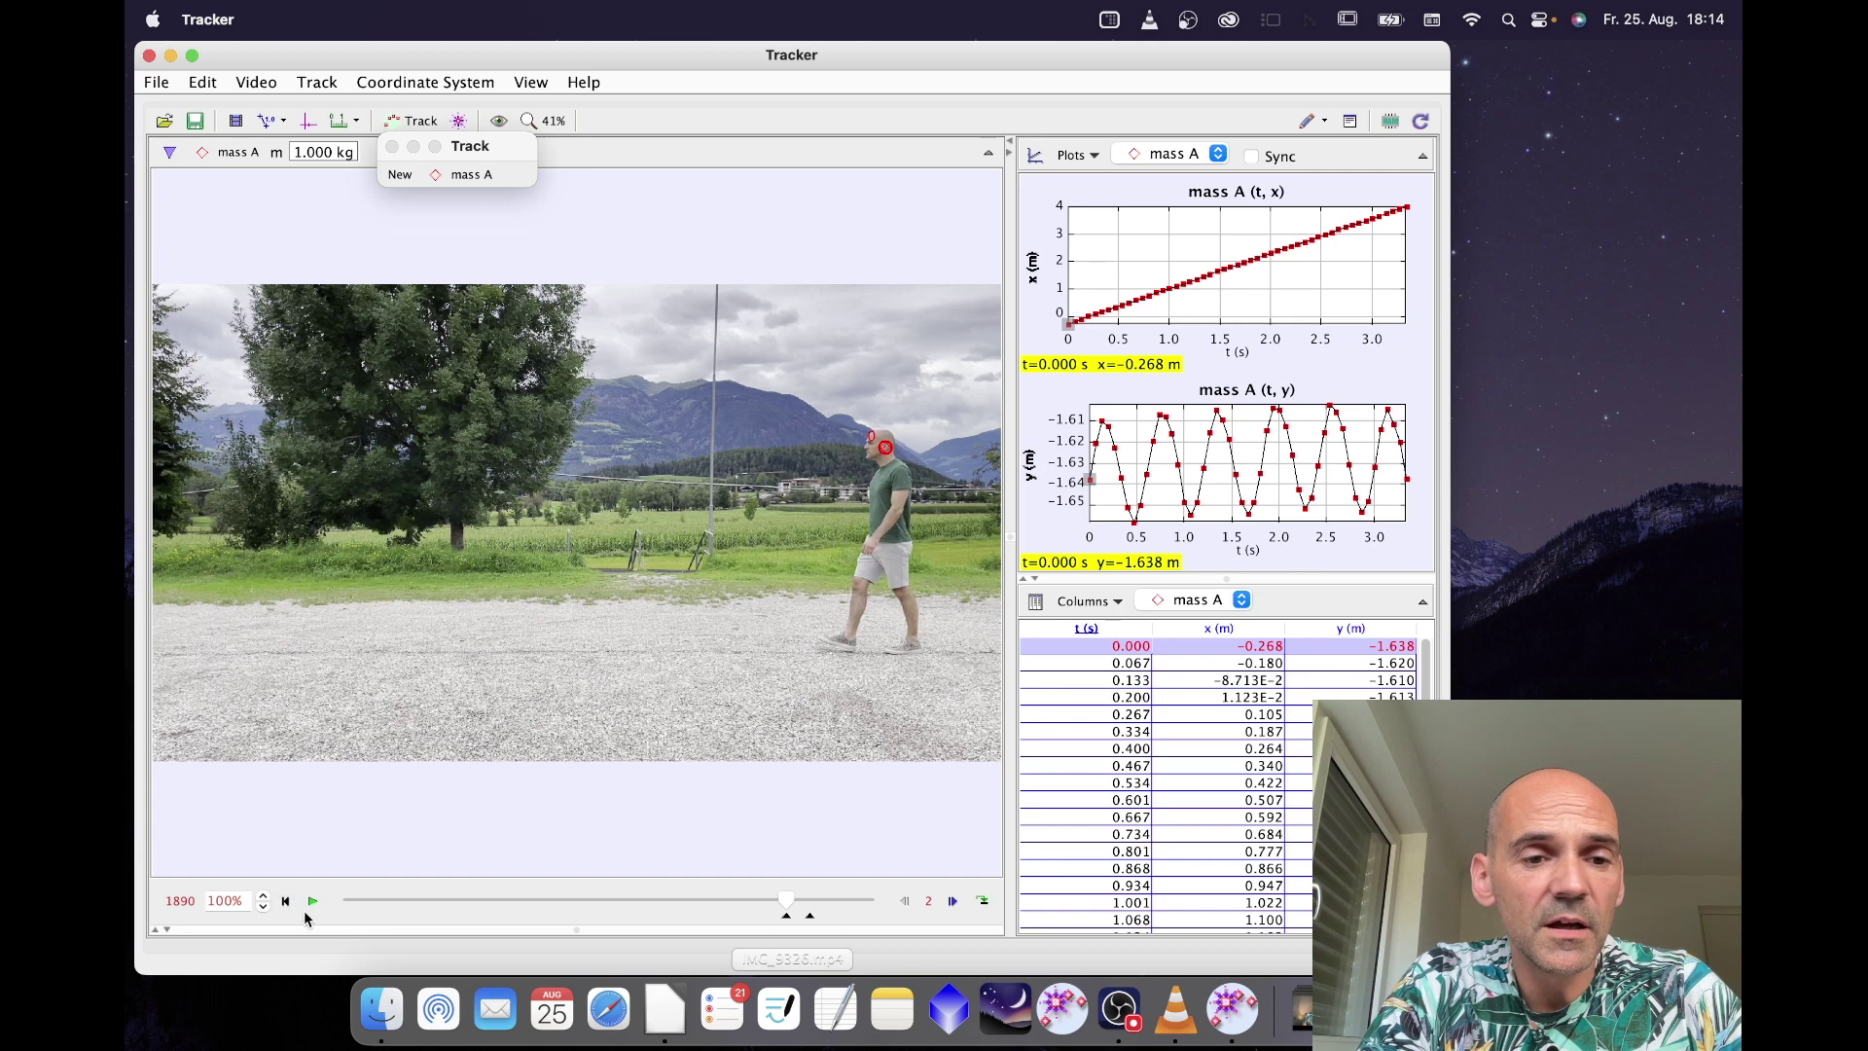
left_click(312, 902)
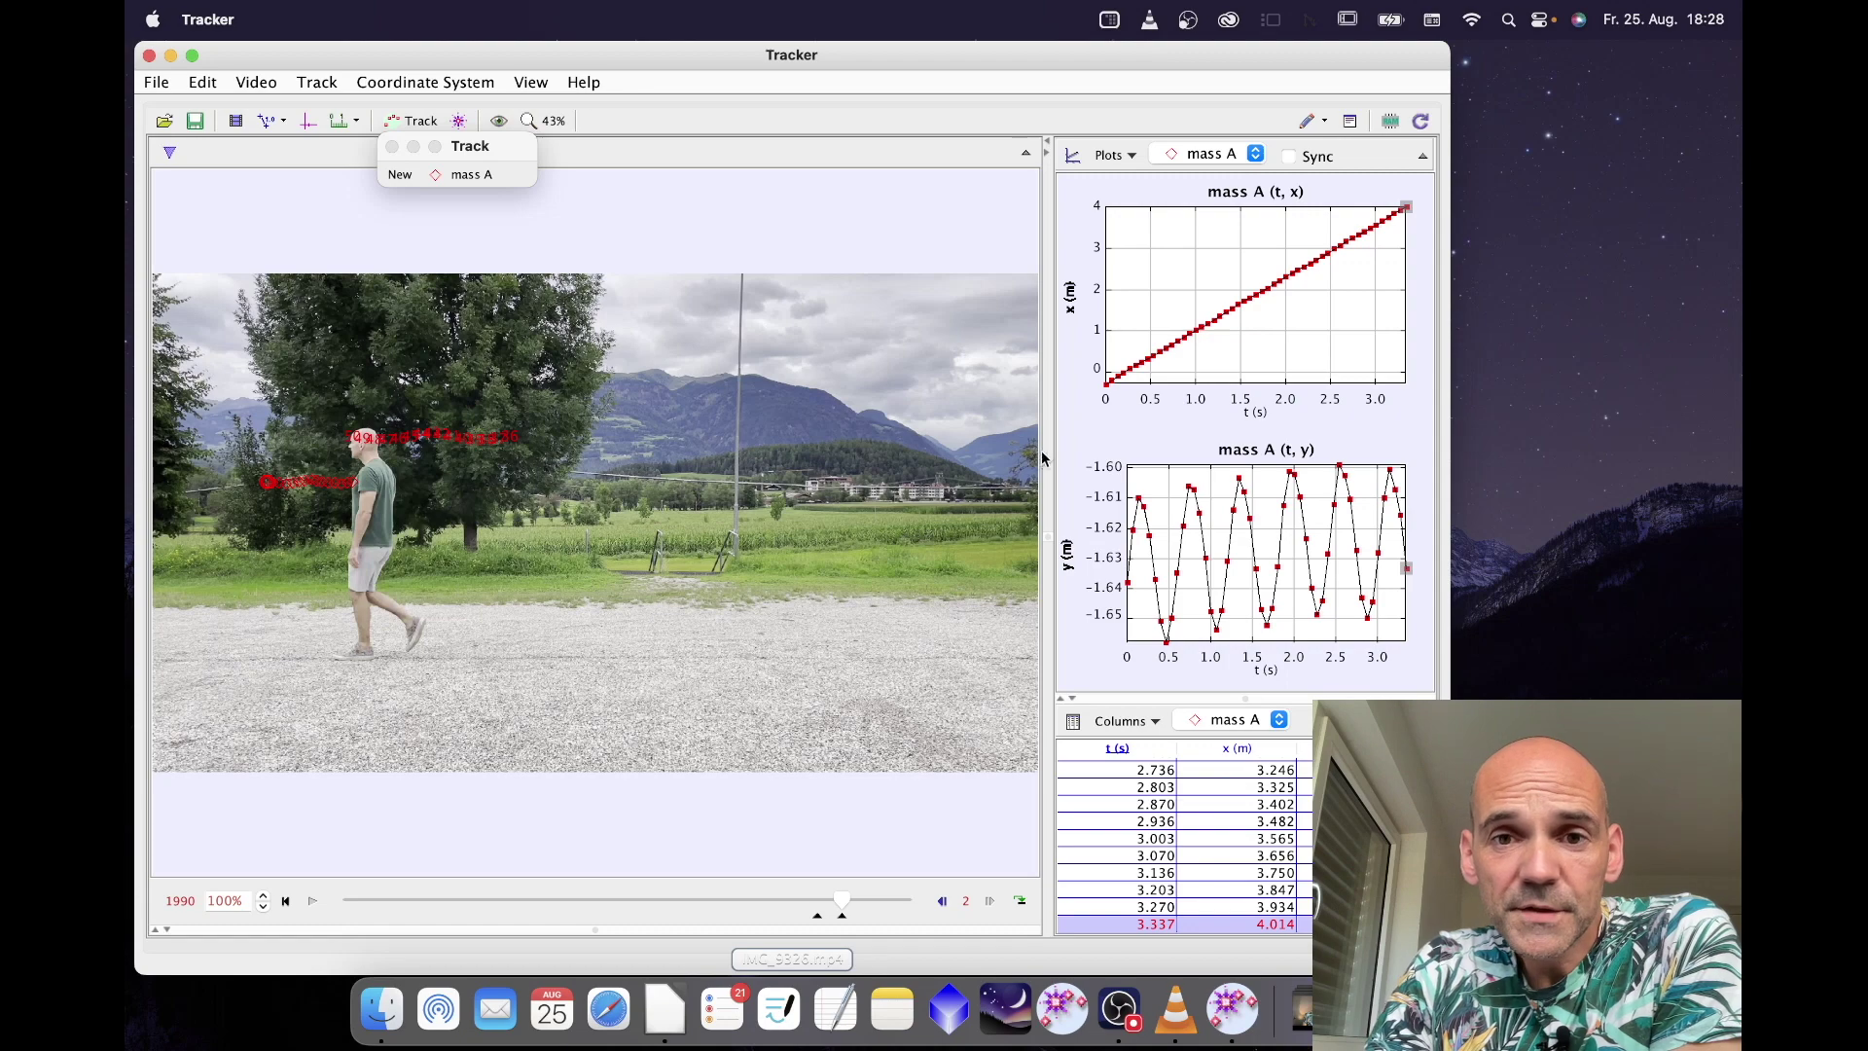
Drag the divider left so the mass A graphs and table get more room.
left_click_drag(1041, 451, 745, 466)
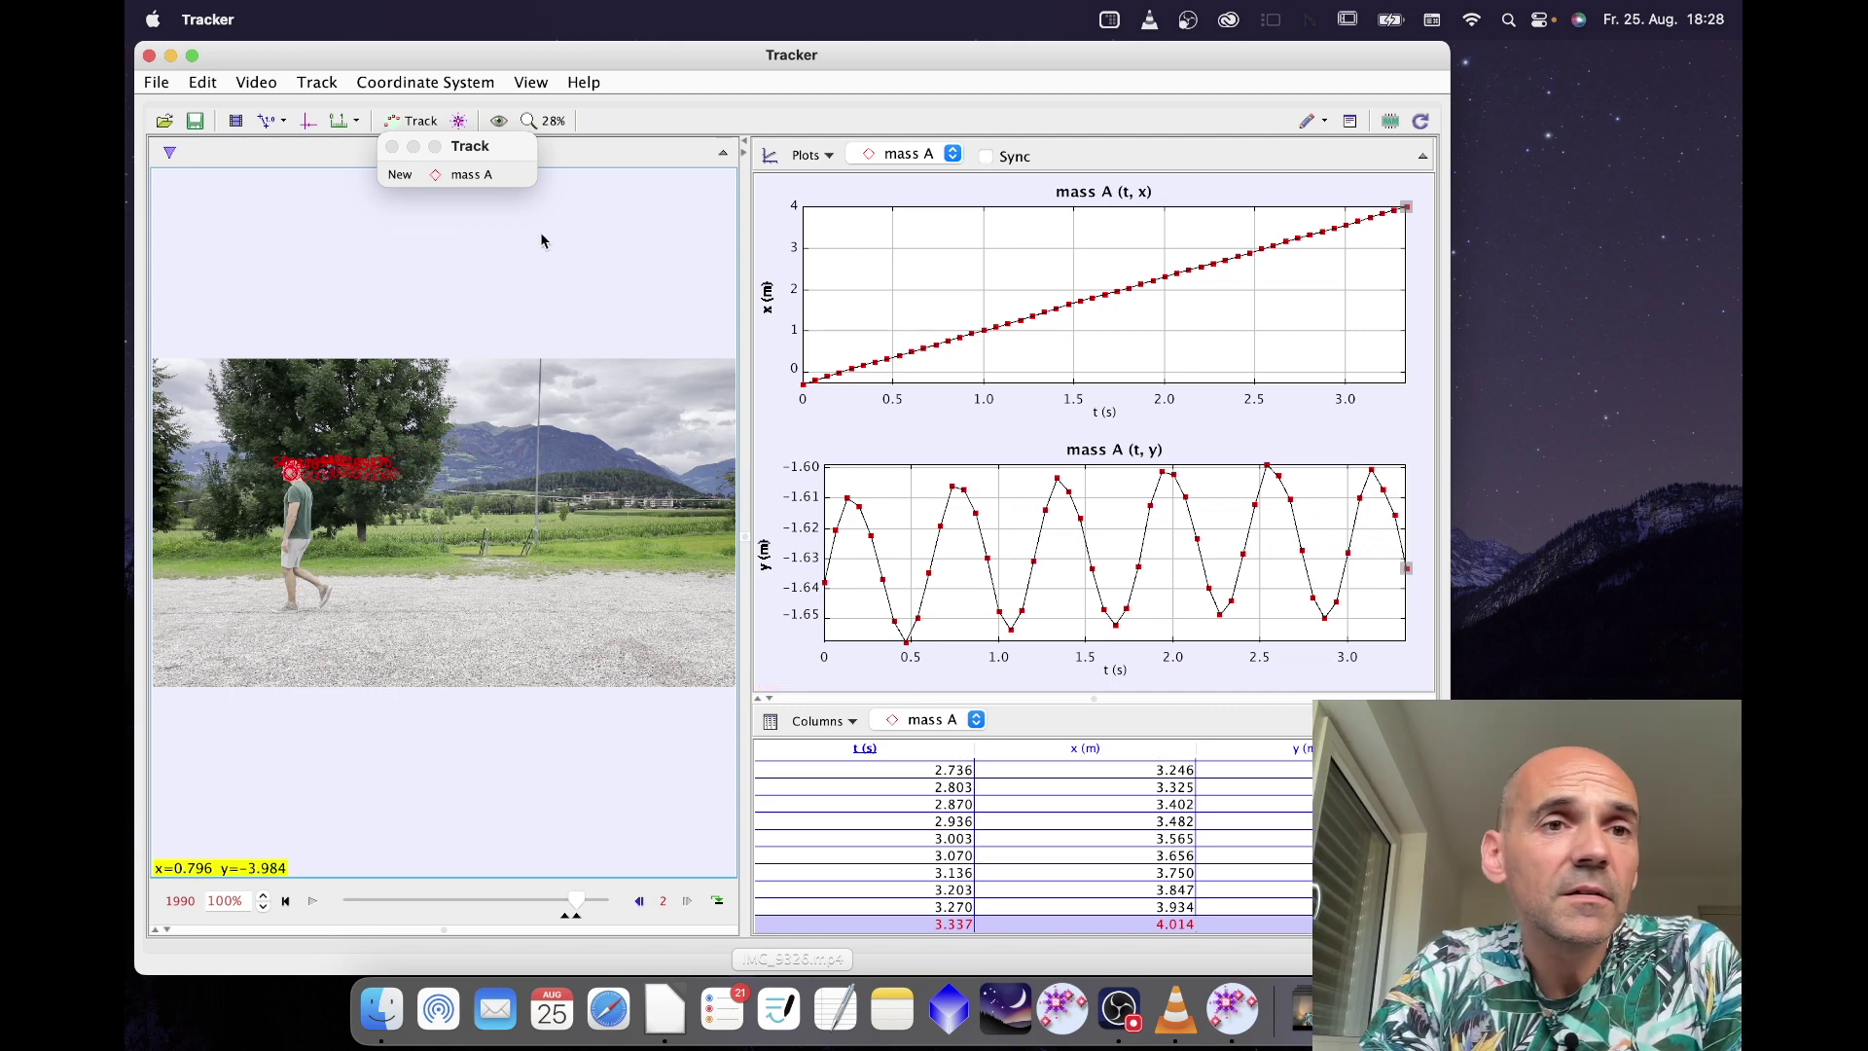
Show the coordinate axes, tilt the x-axis along the walking path, and adjust the y(t) and x(t) scale limits.
left_click(309, 120)
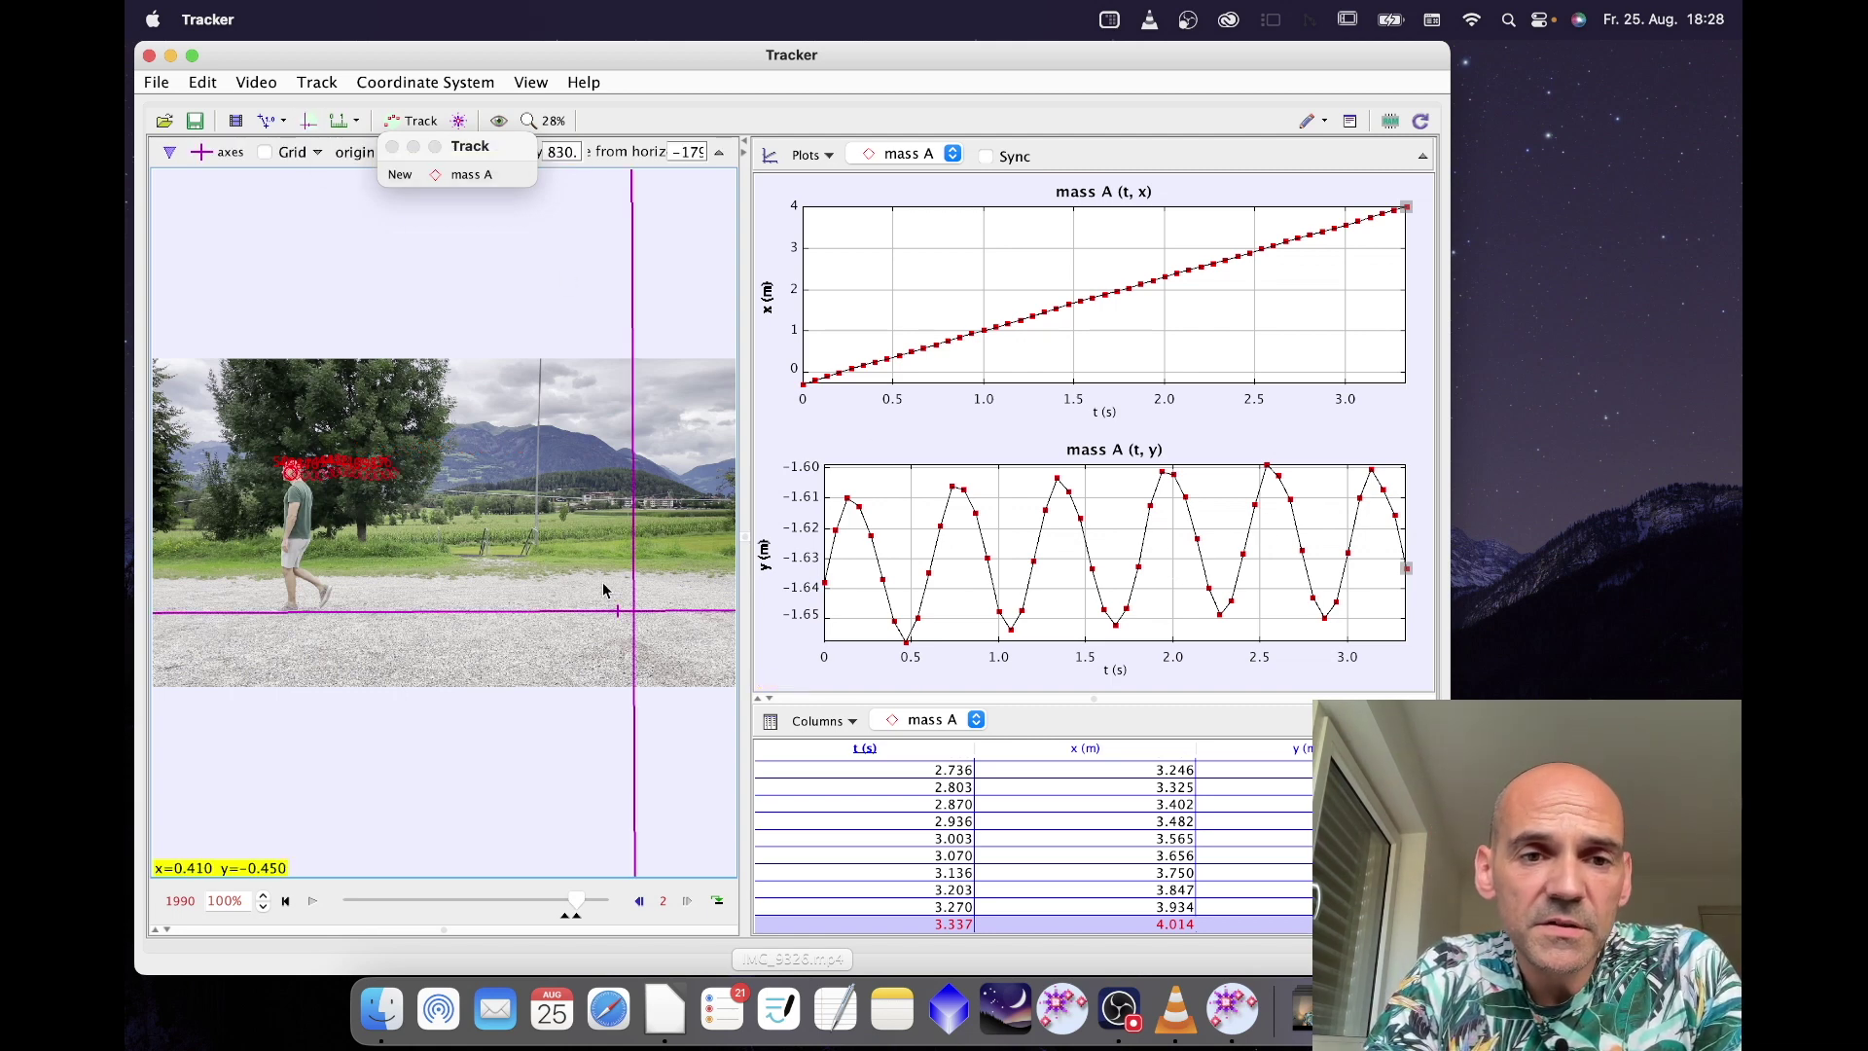
left_click_drag(613, 611, 359, 617)
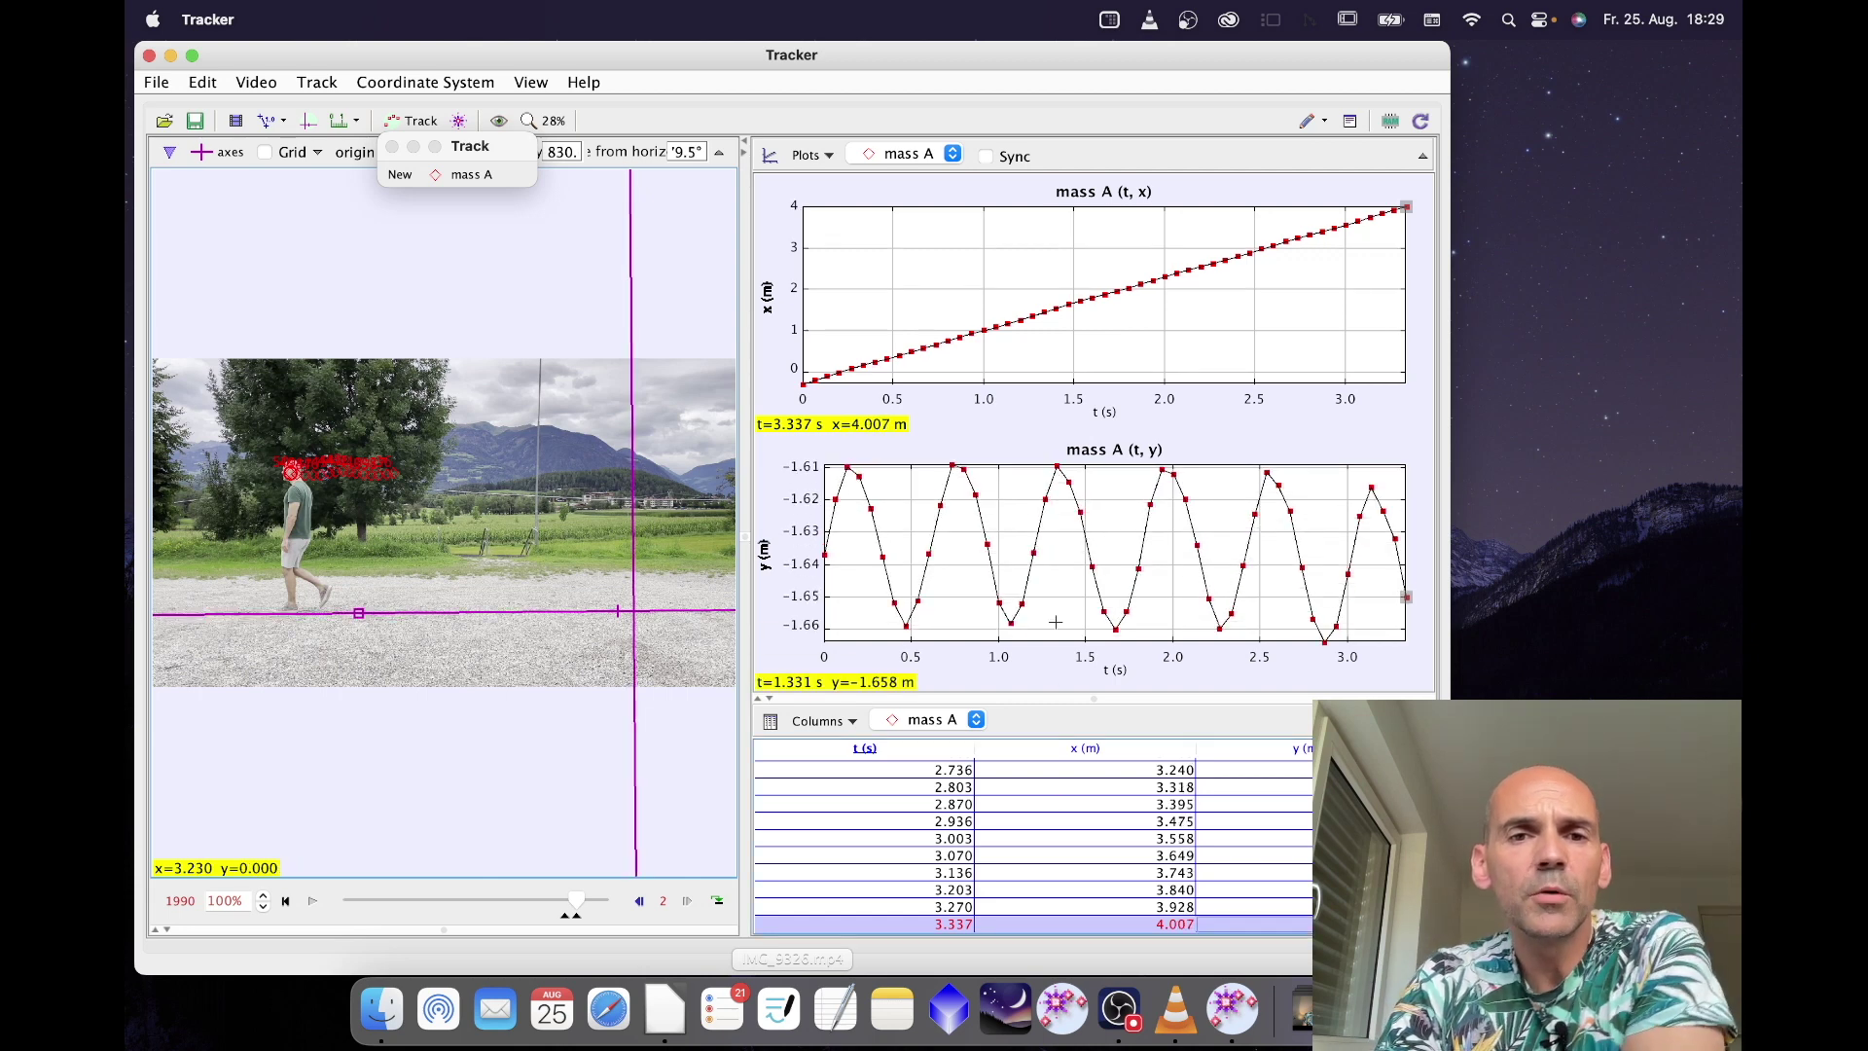
left_click(783, 467)
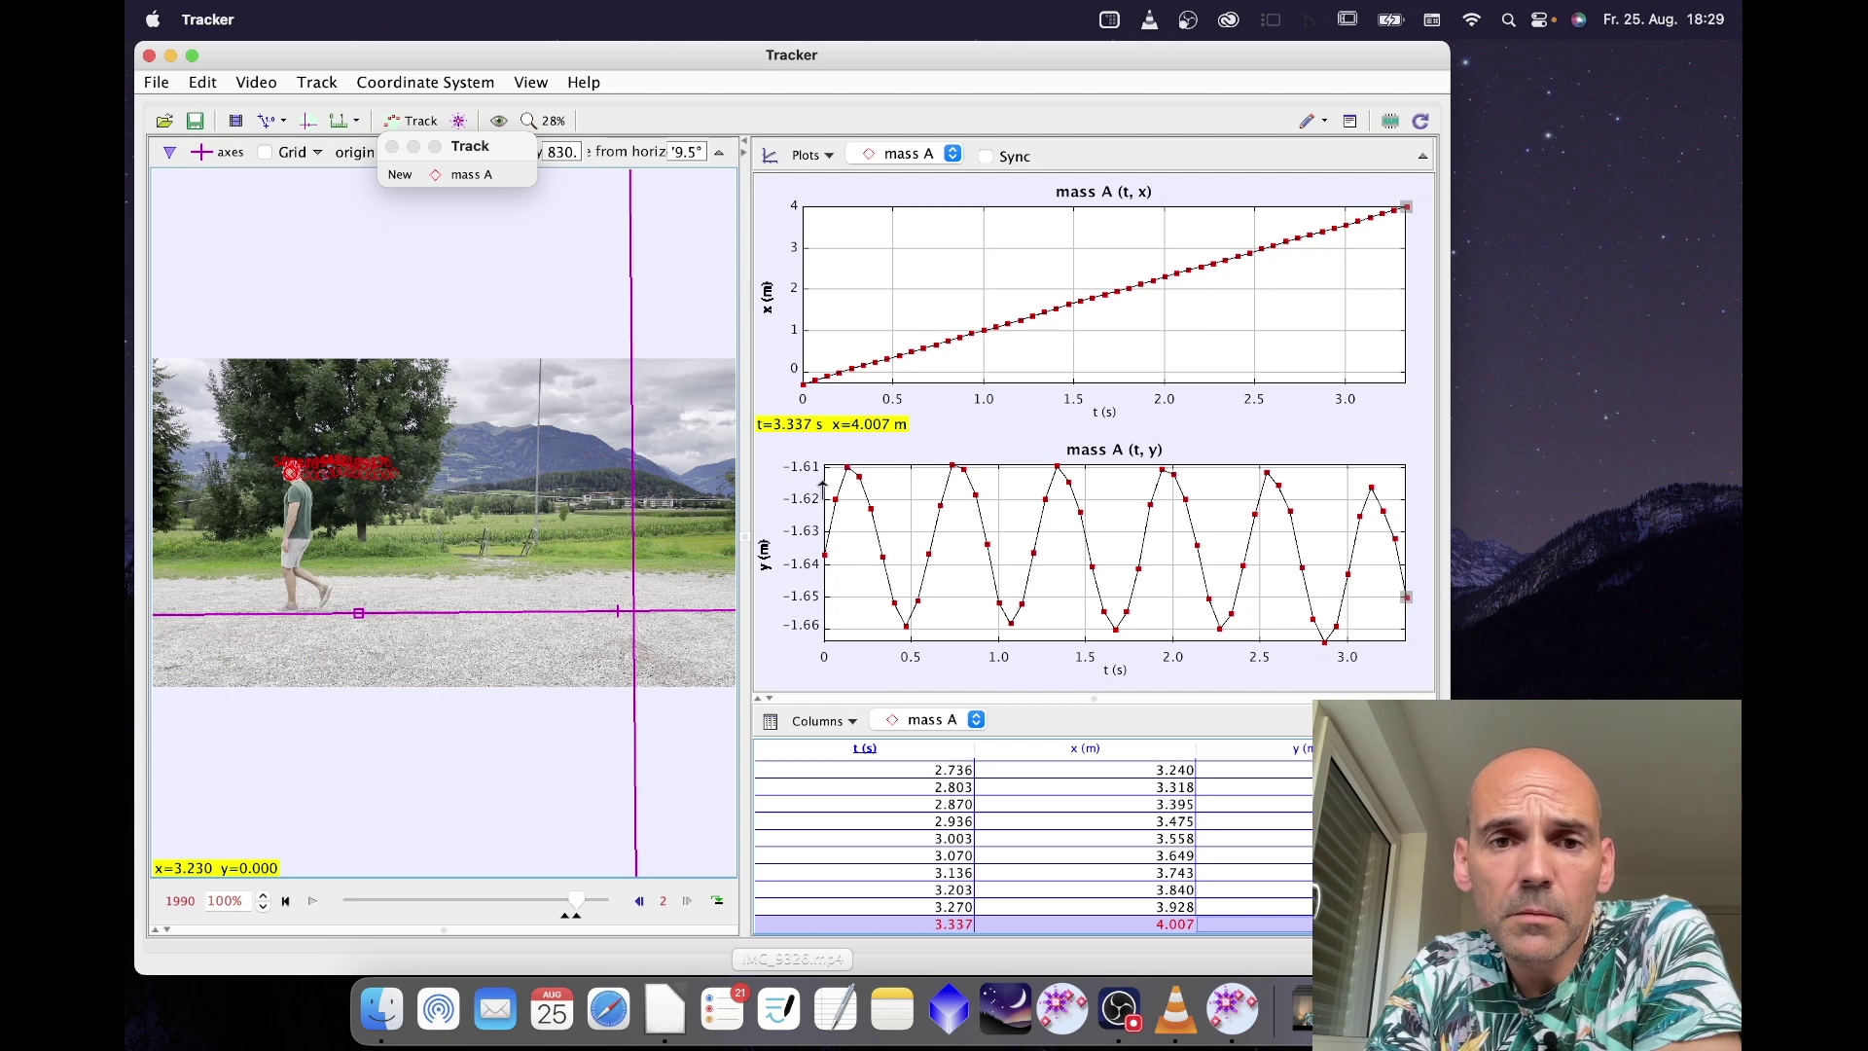
mouse_move(797, 649)
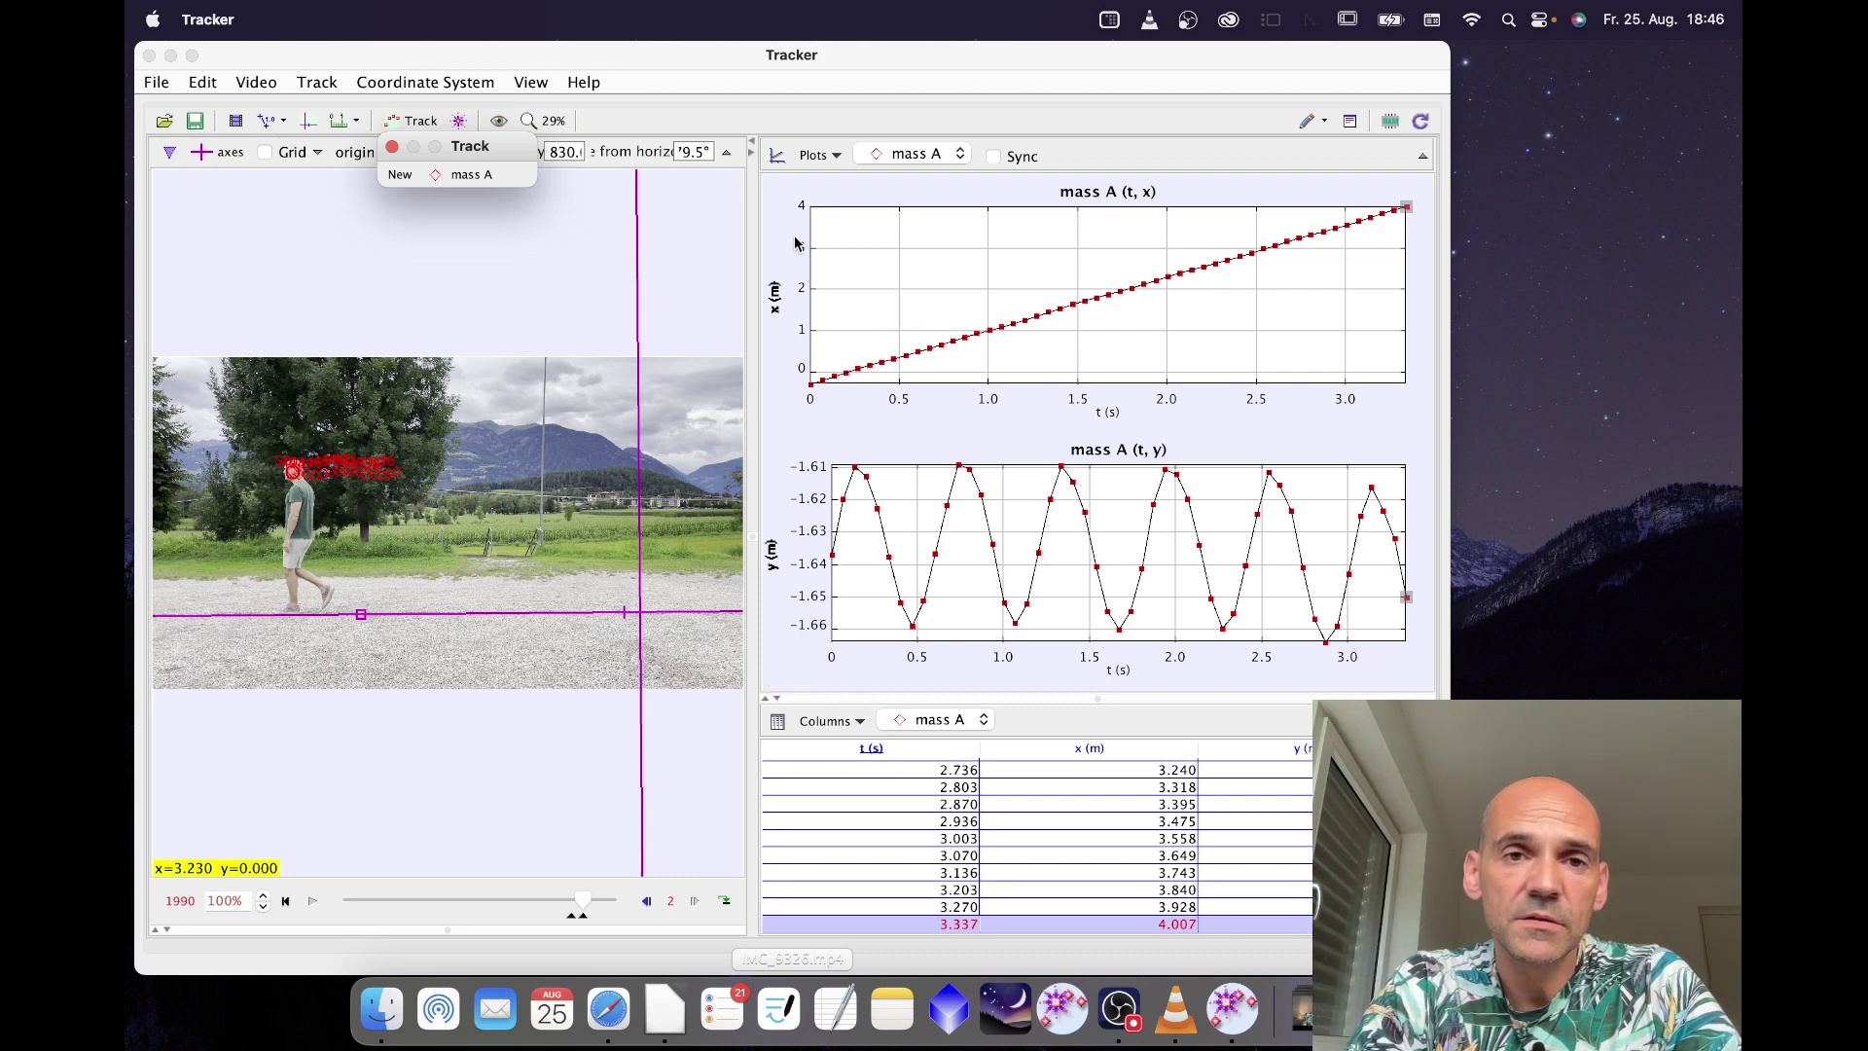
left_click(790, 368)
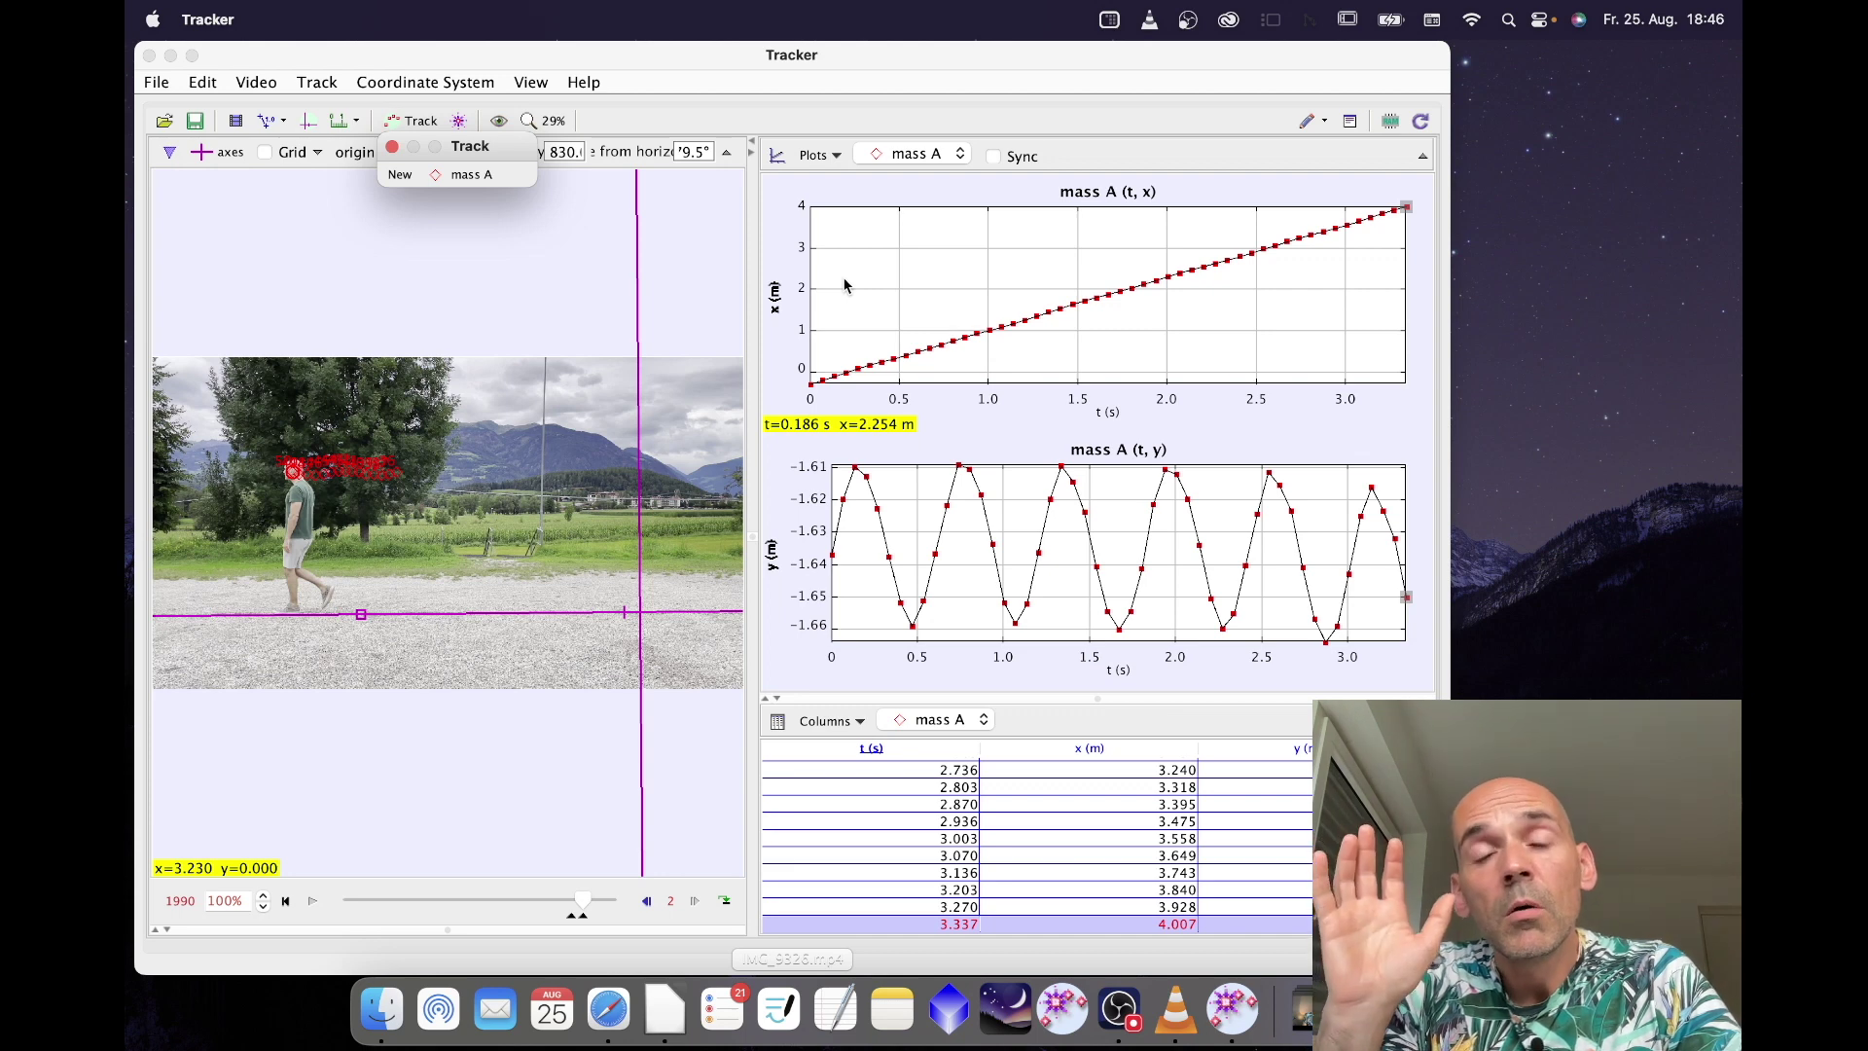
right_click(981, 273)
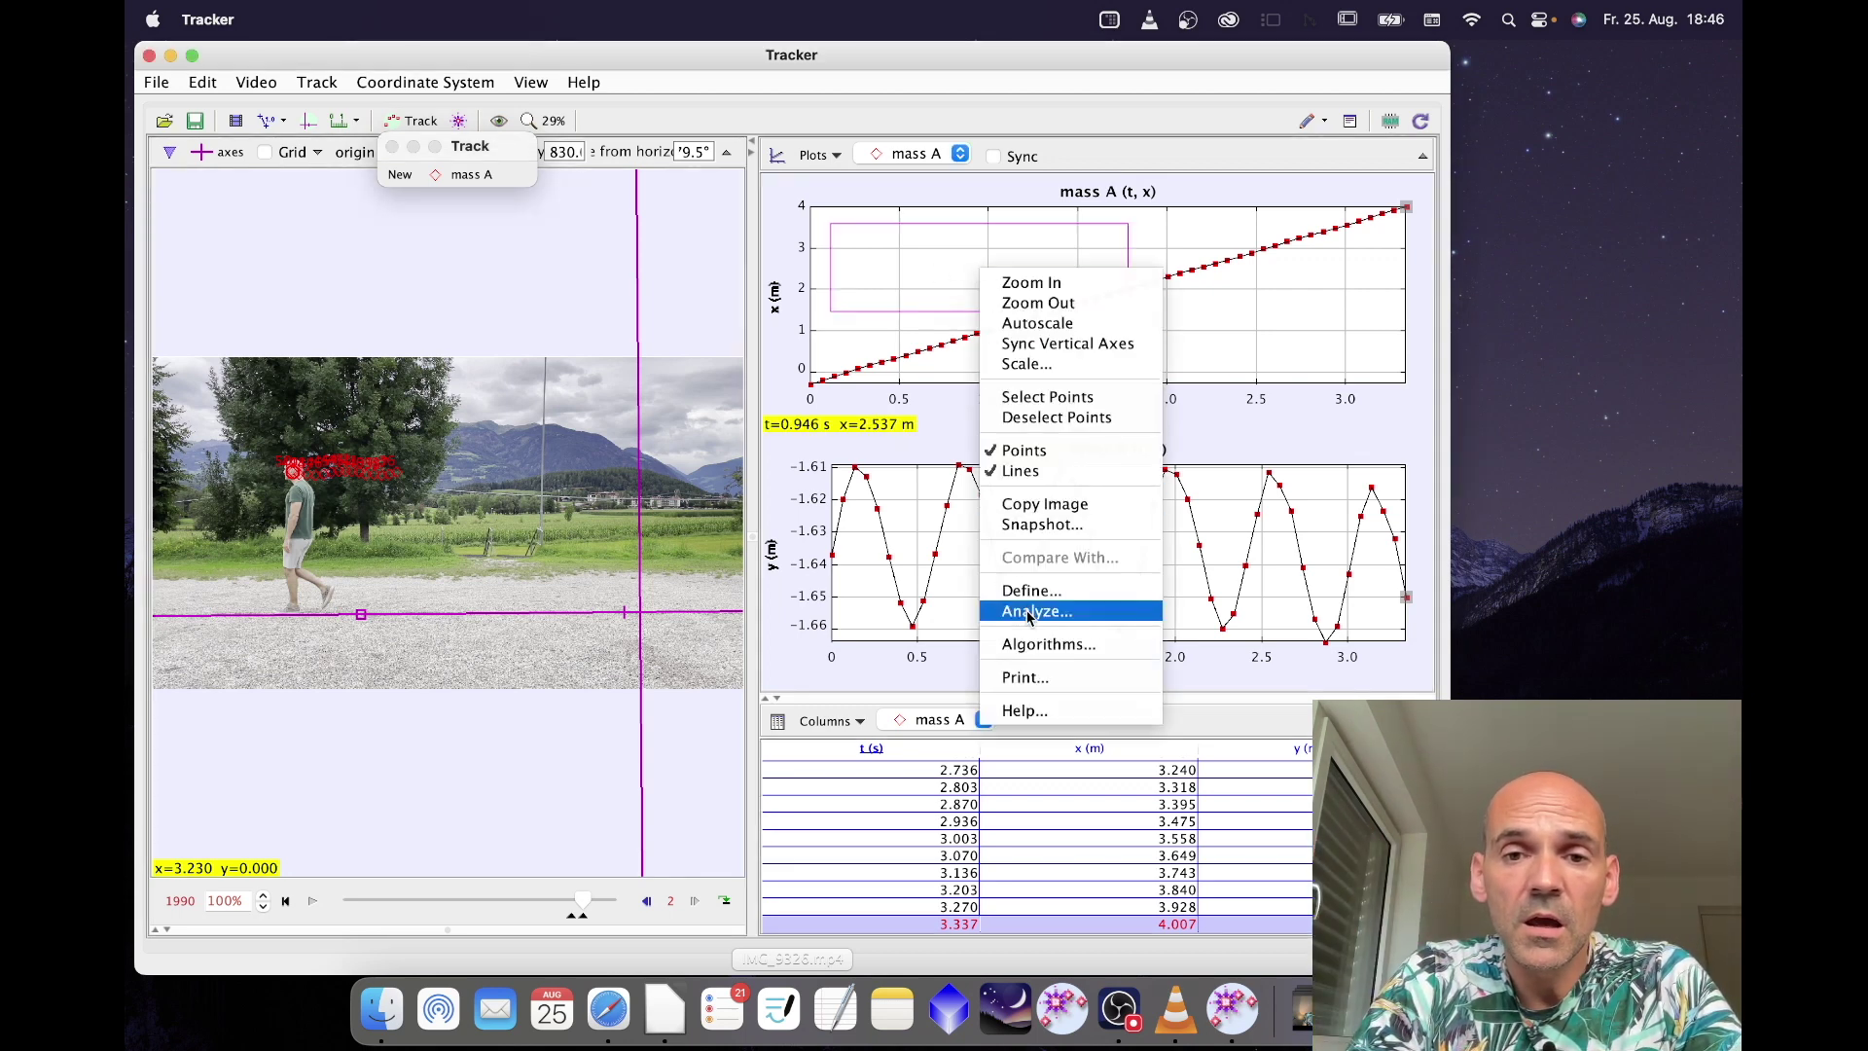
Send mass A's x(t) data to the Data Tool, then select and clear the middle data points.
left_click(1030, 613)
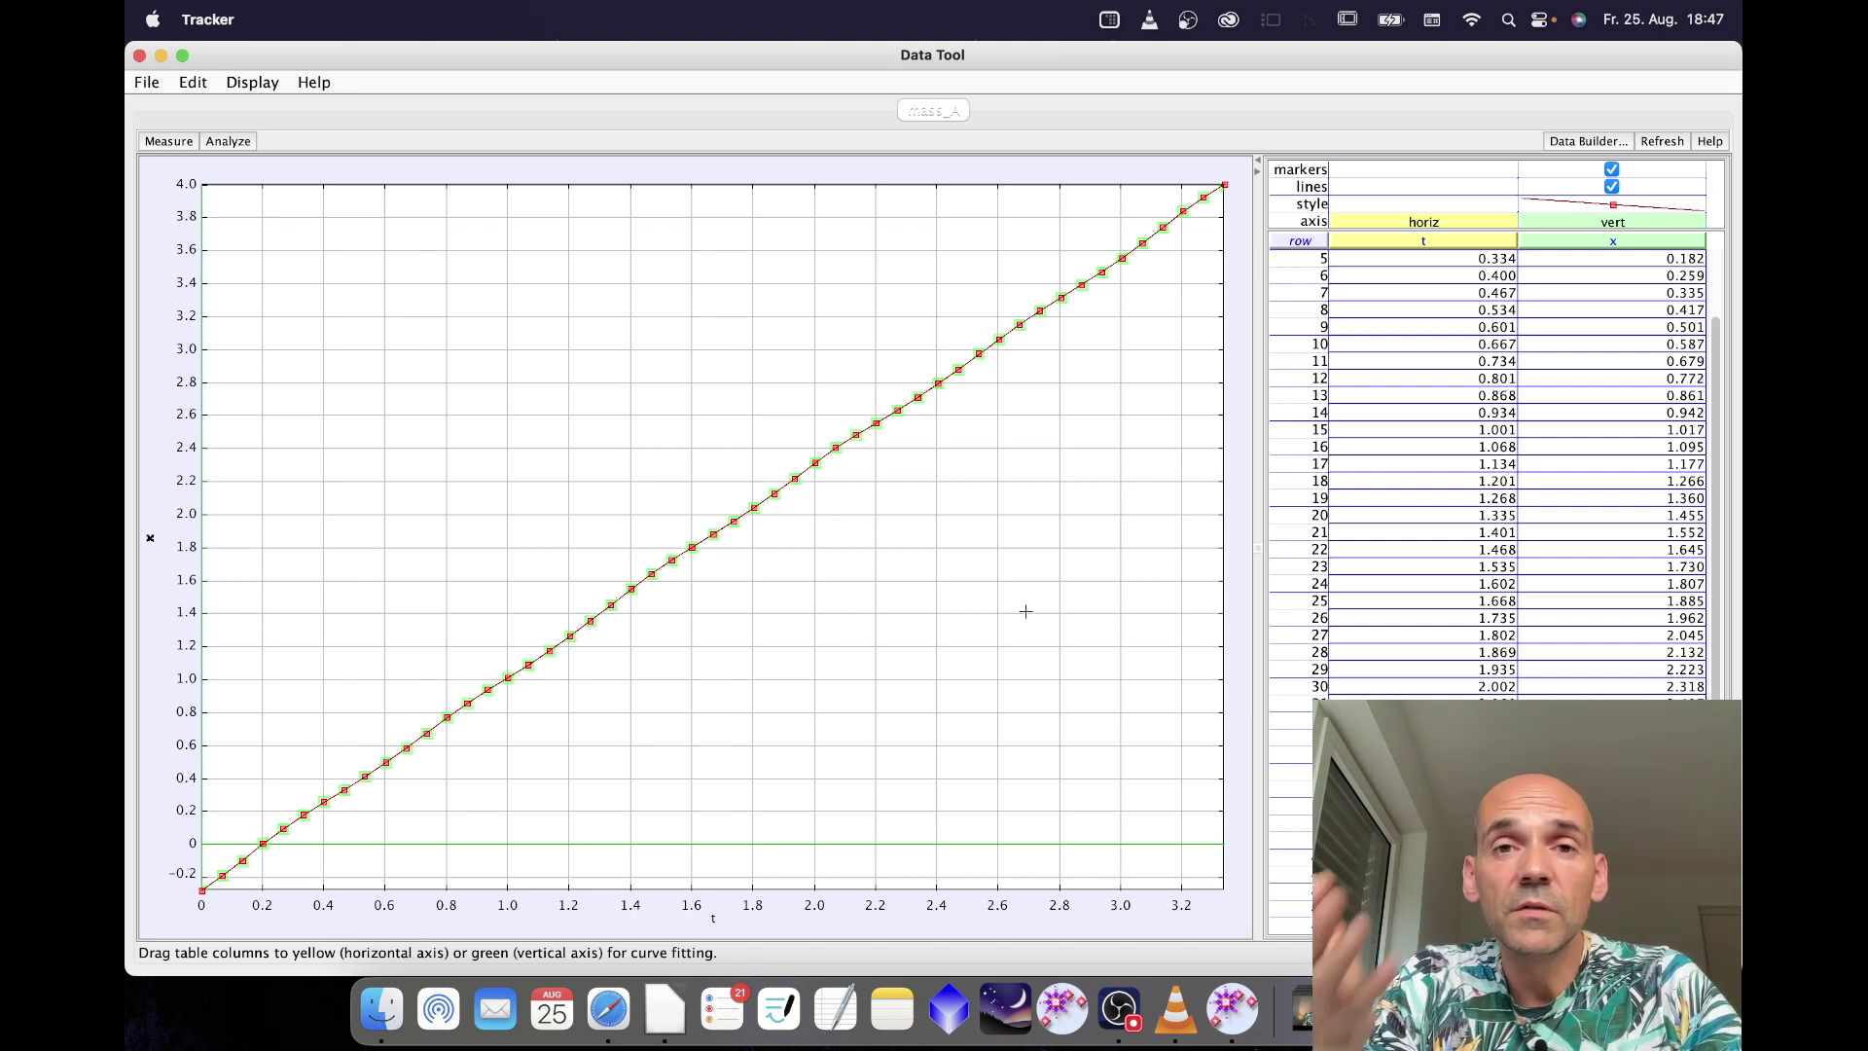
left_click_drag(600, 434, 849, 611)
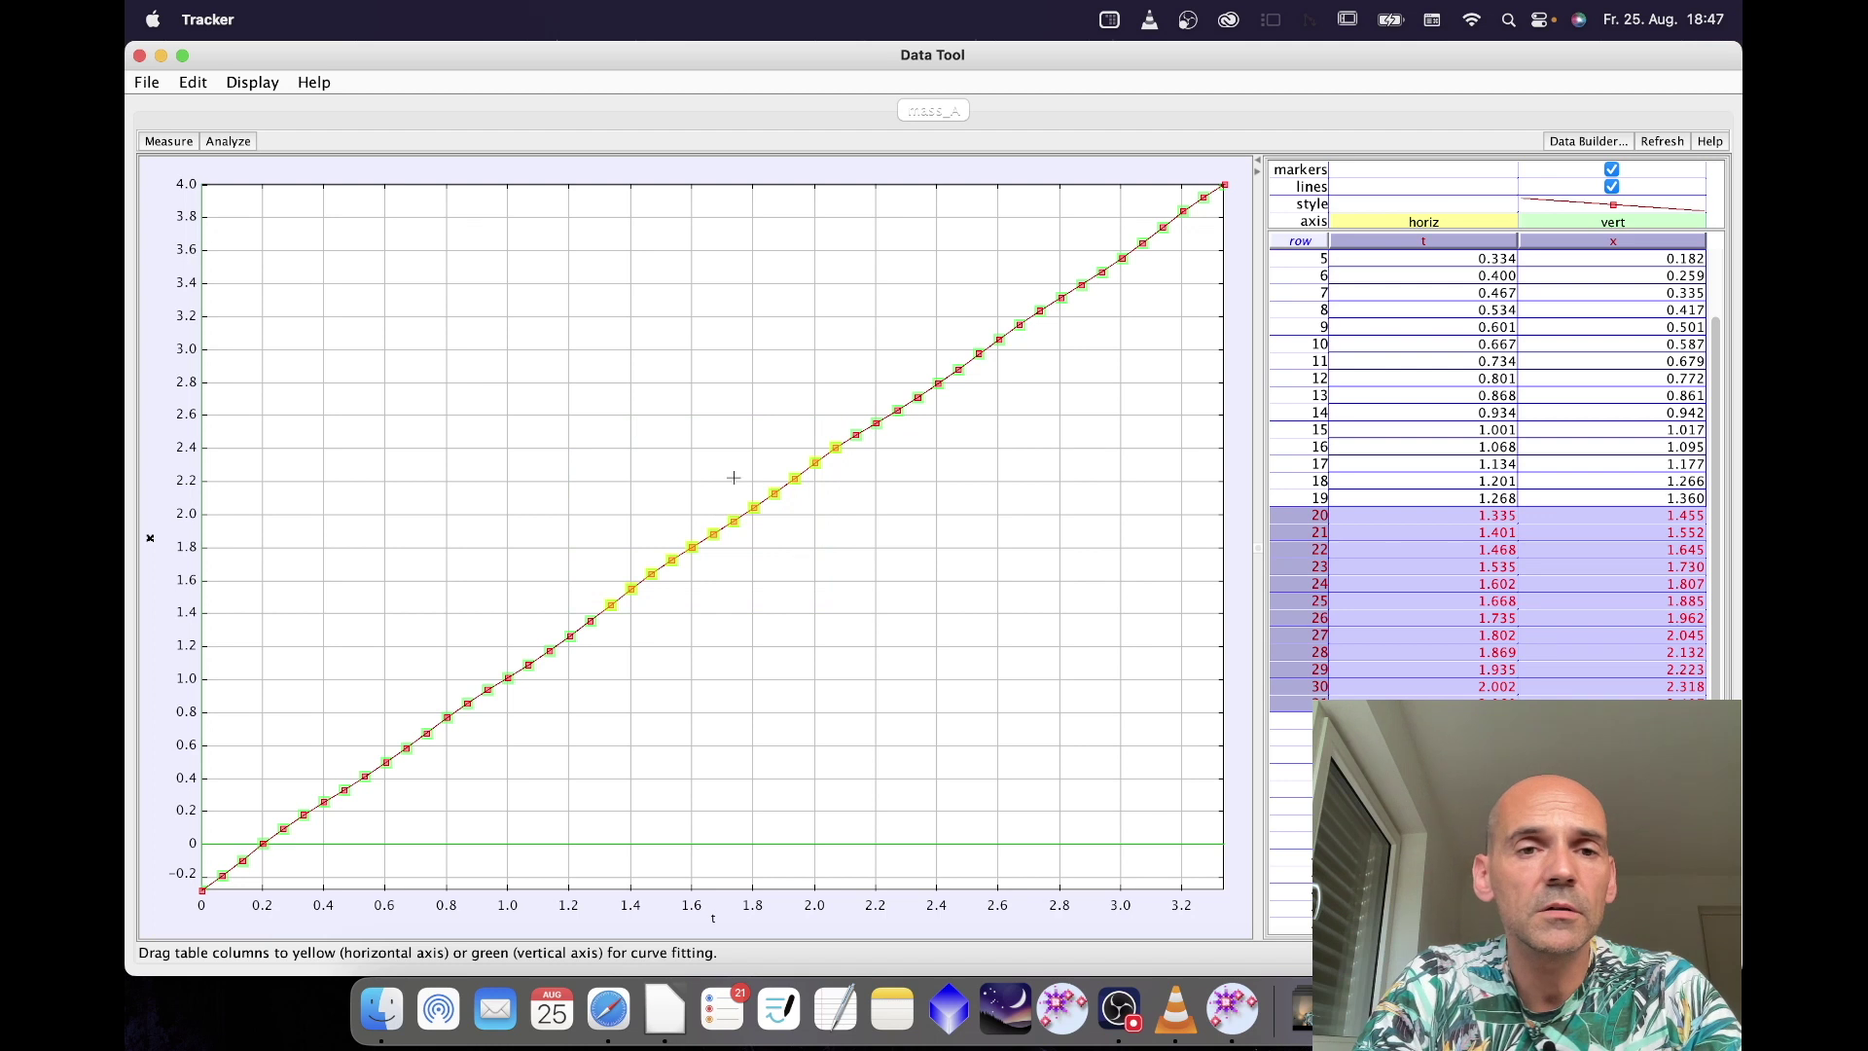
left_click(505, 299)
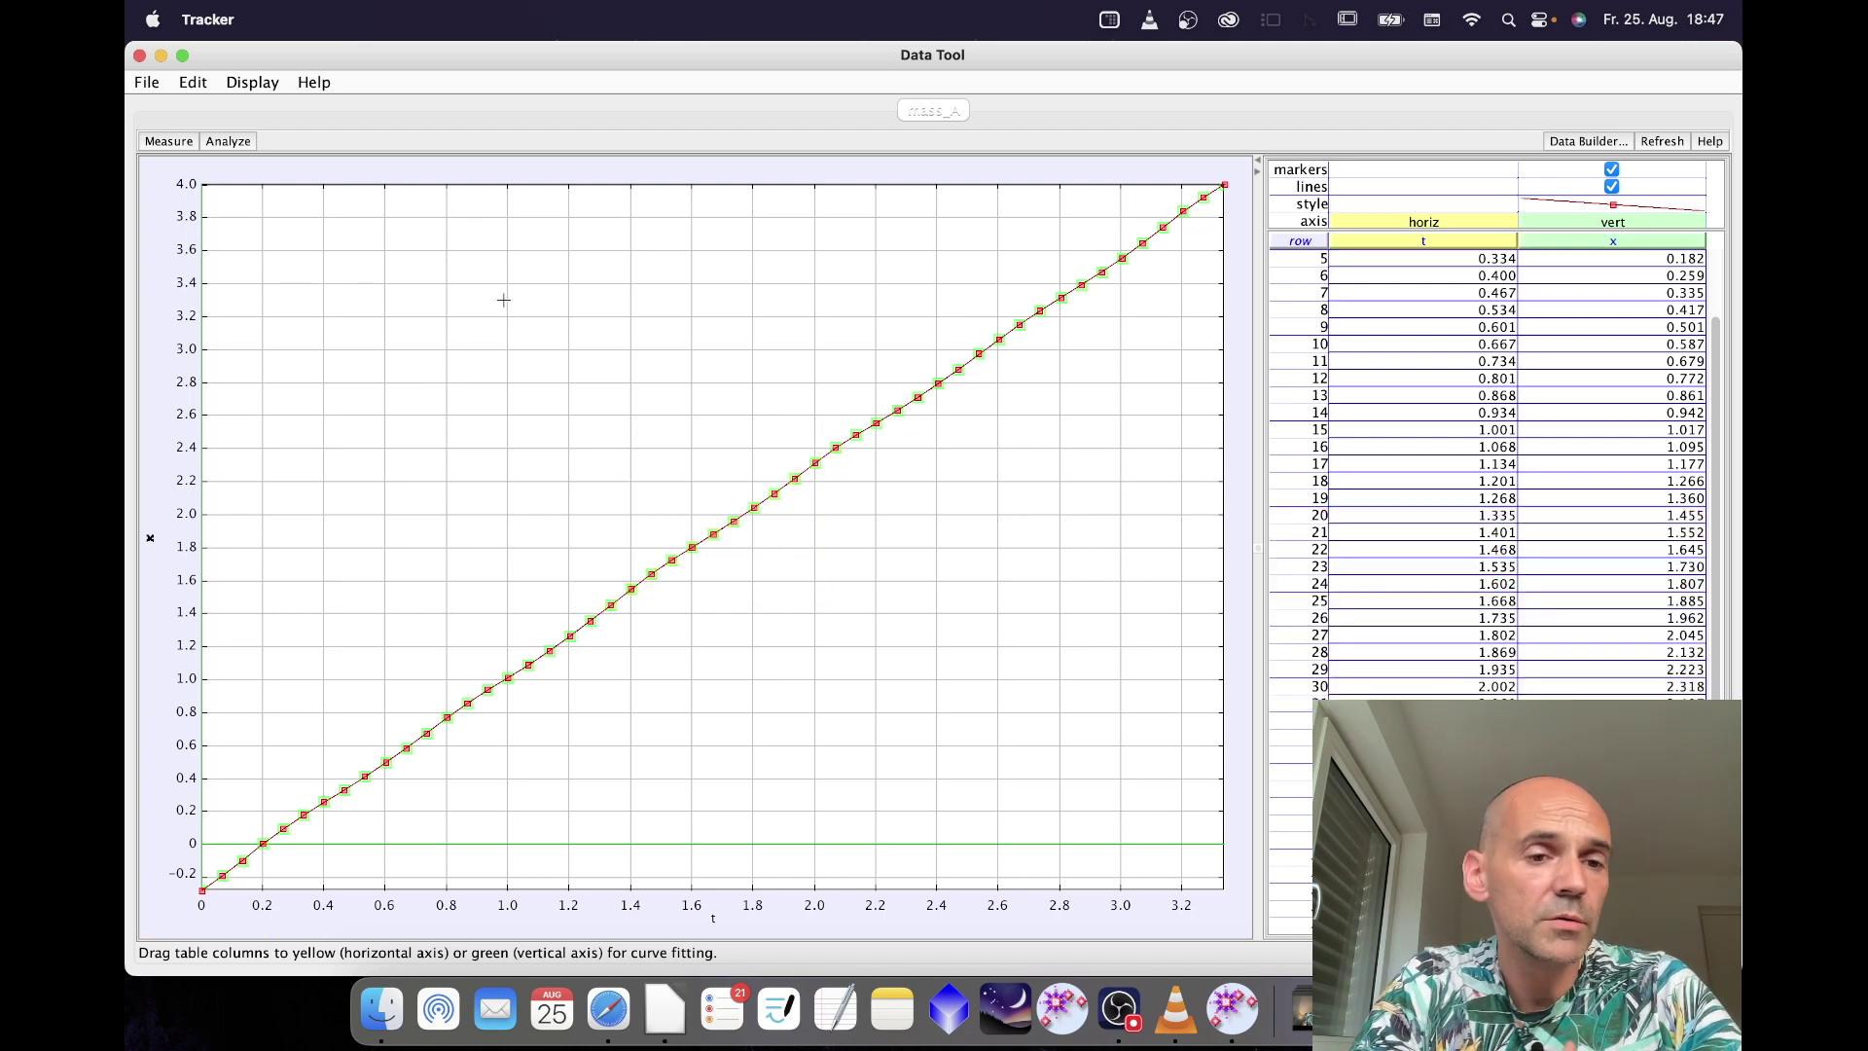
Fit a Line x = A*t + B to x versus t, giving A = 1.276 ± 0.002, and widen the parameter table.
left_click(231, 144)
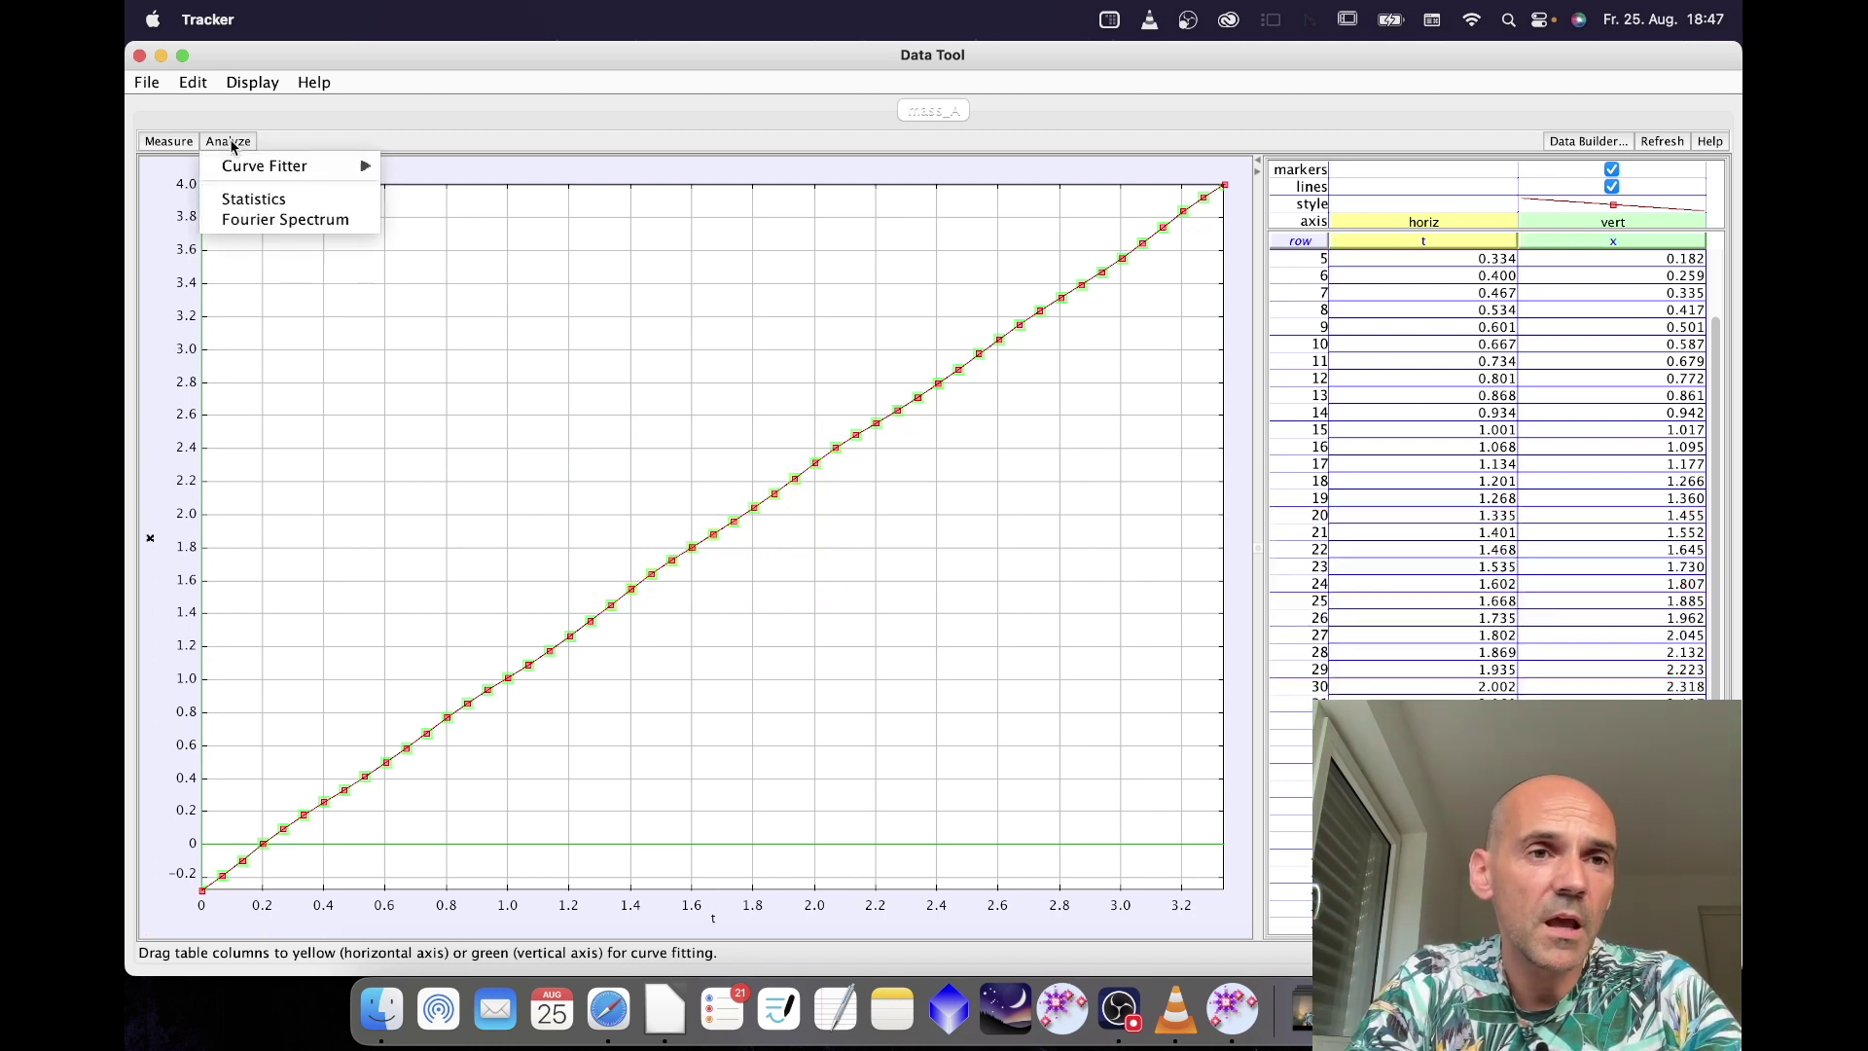
mouse_move(251, 168)
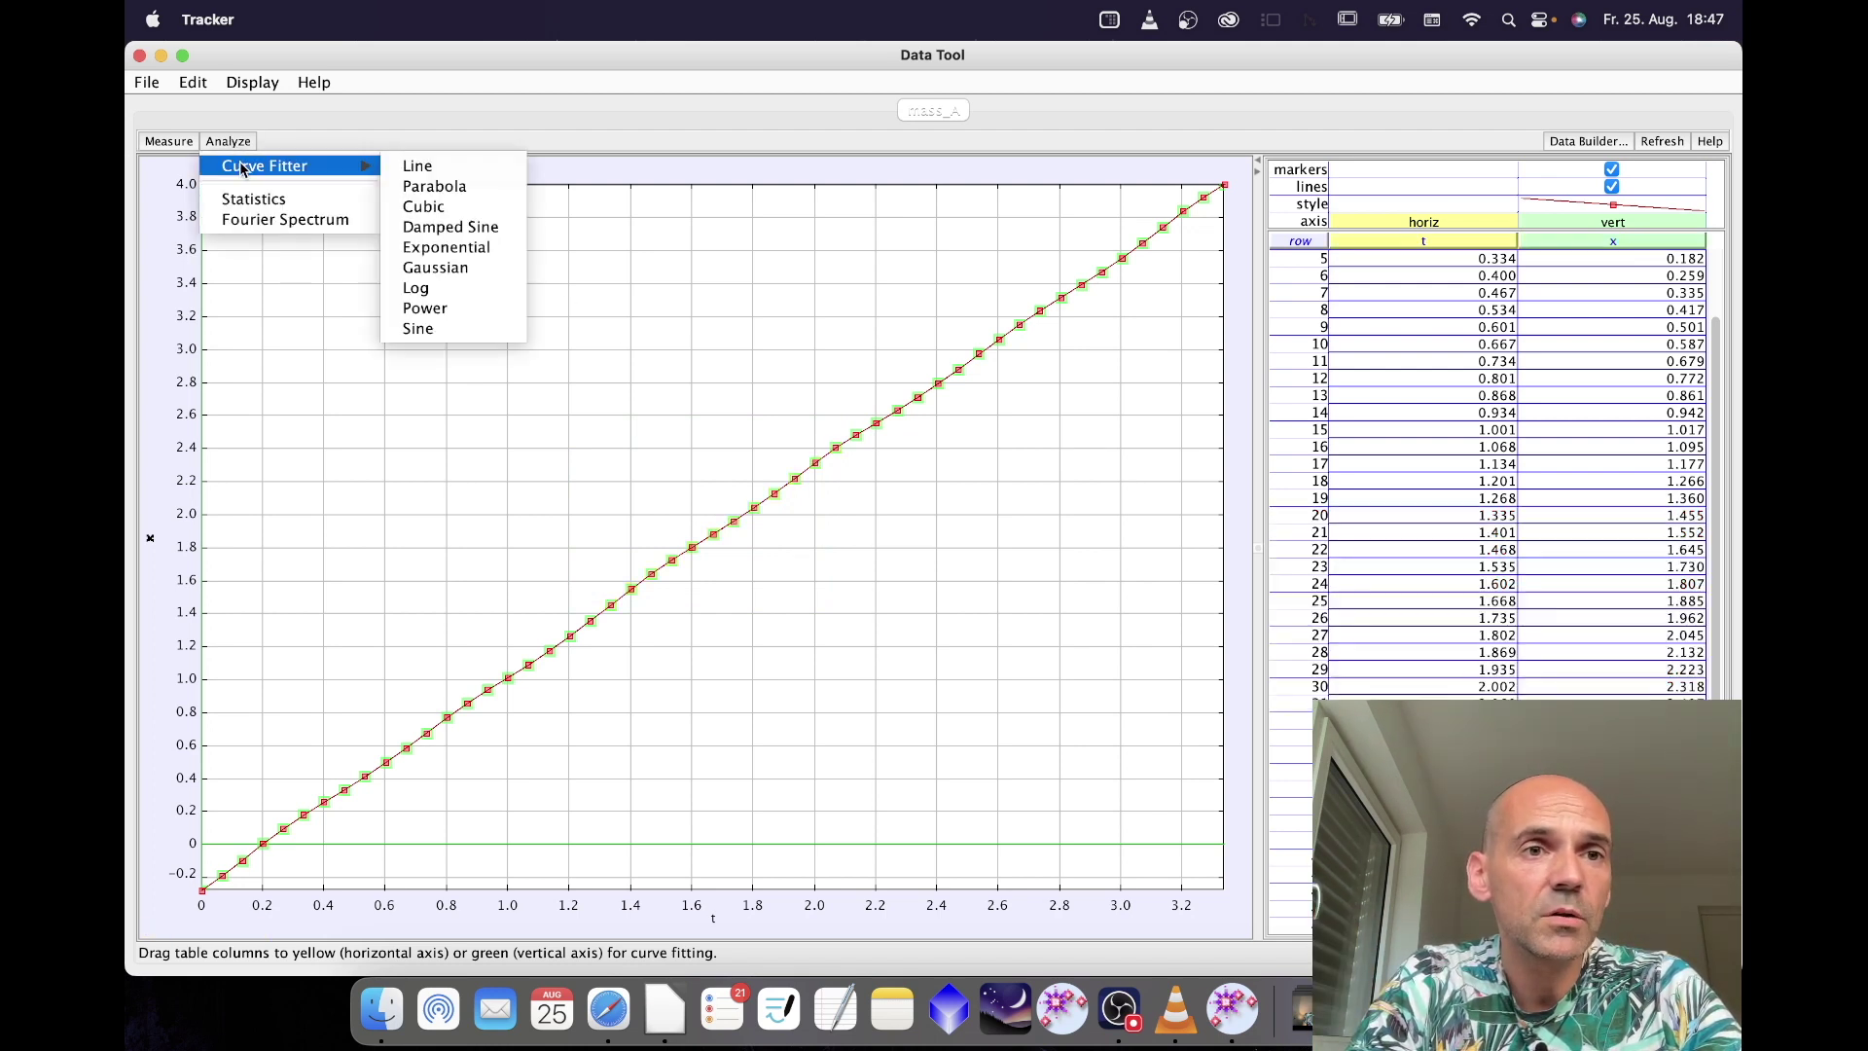
left_click(434, 166)
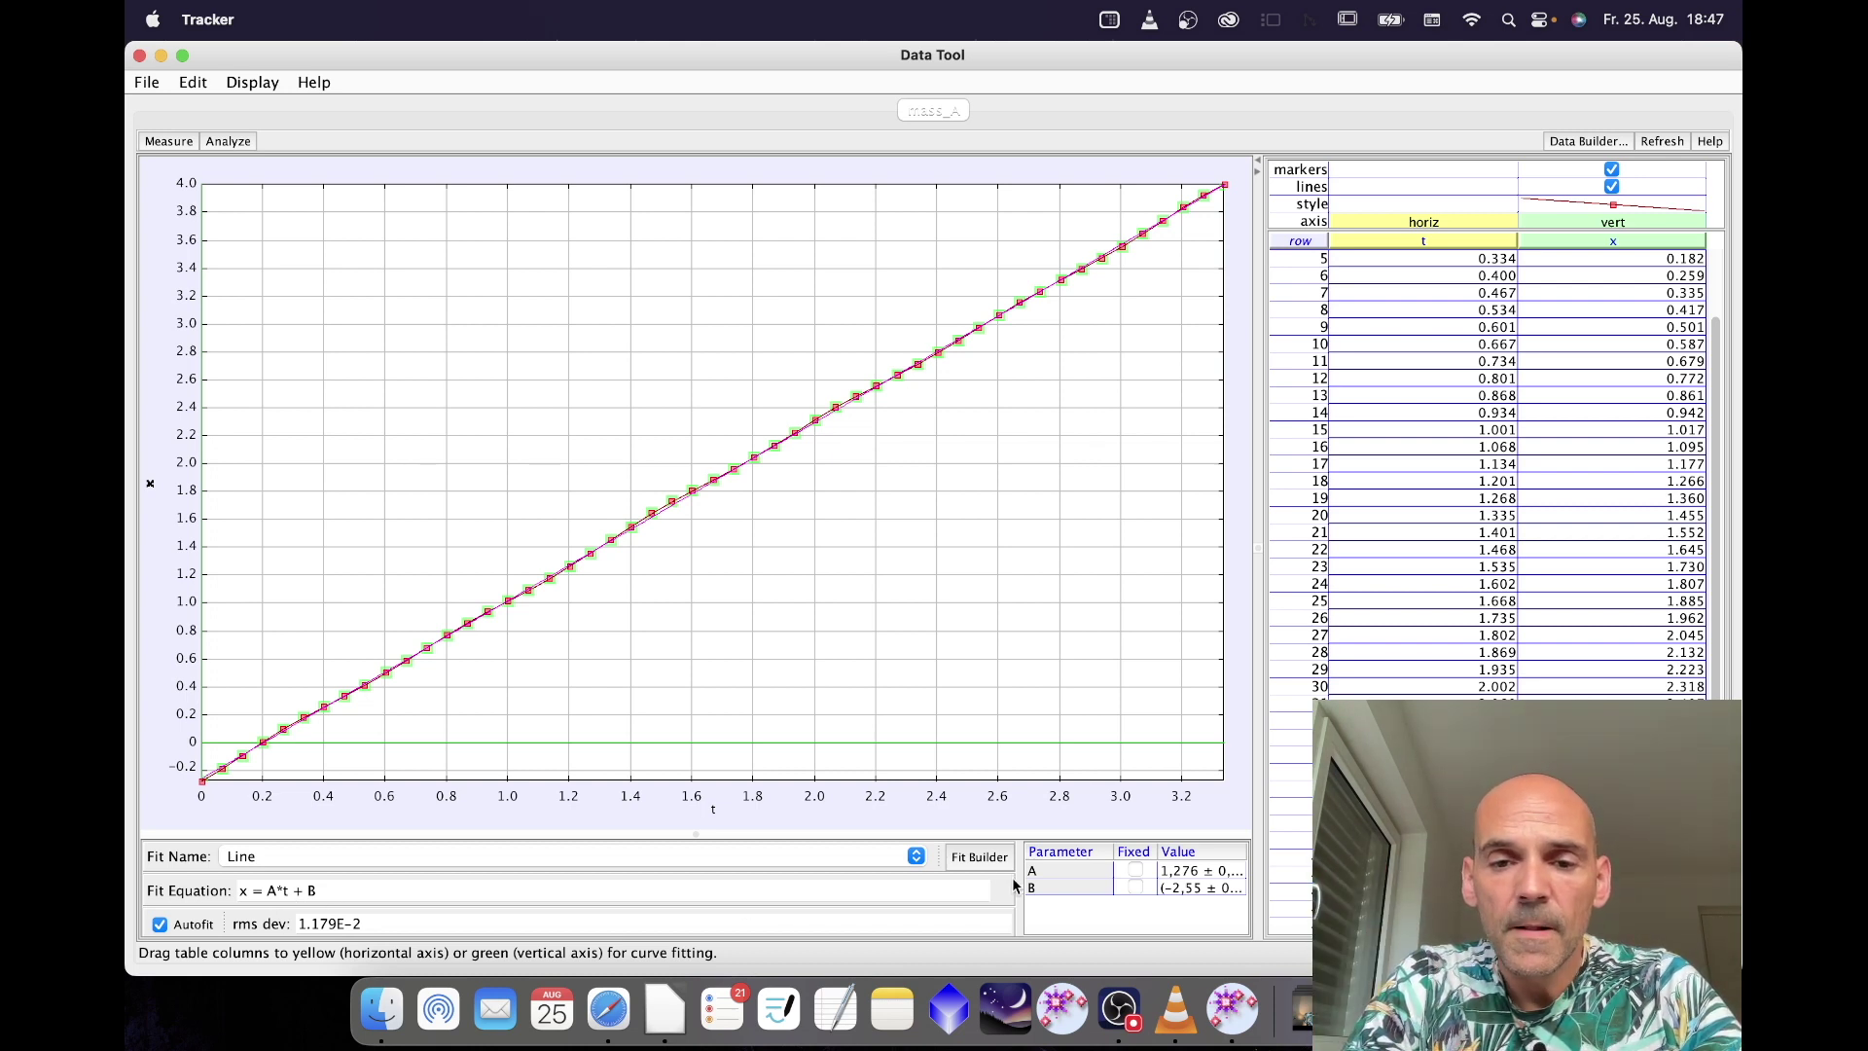
left_click_drag(1020, 881, 847, 881)
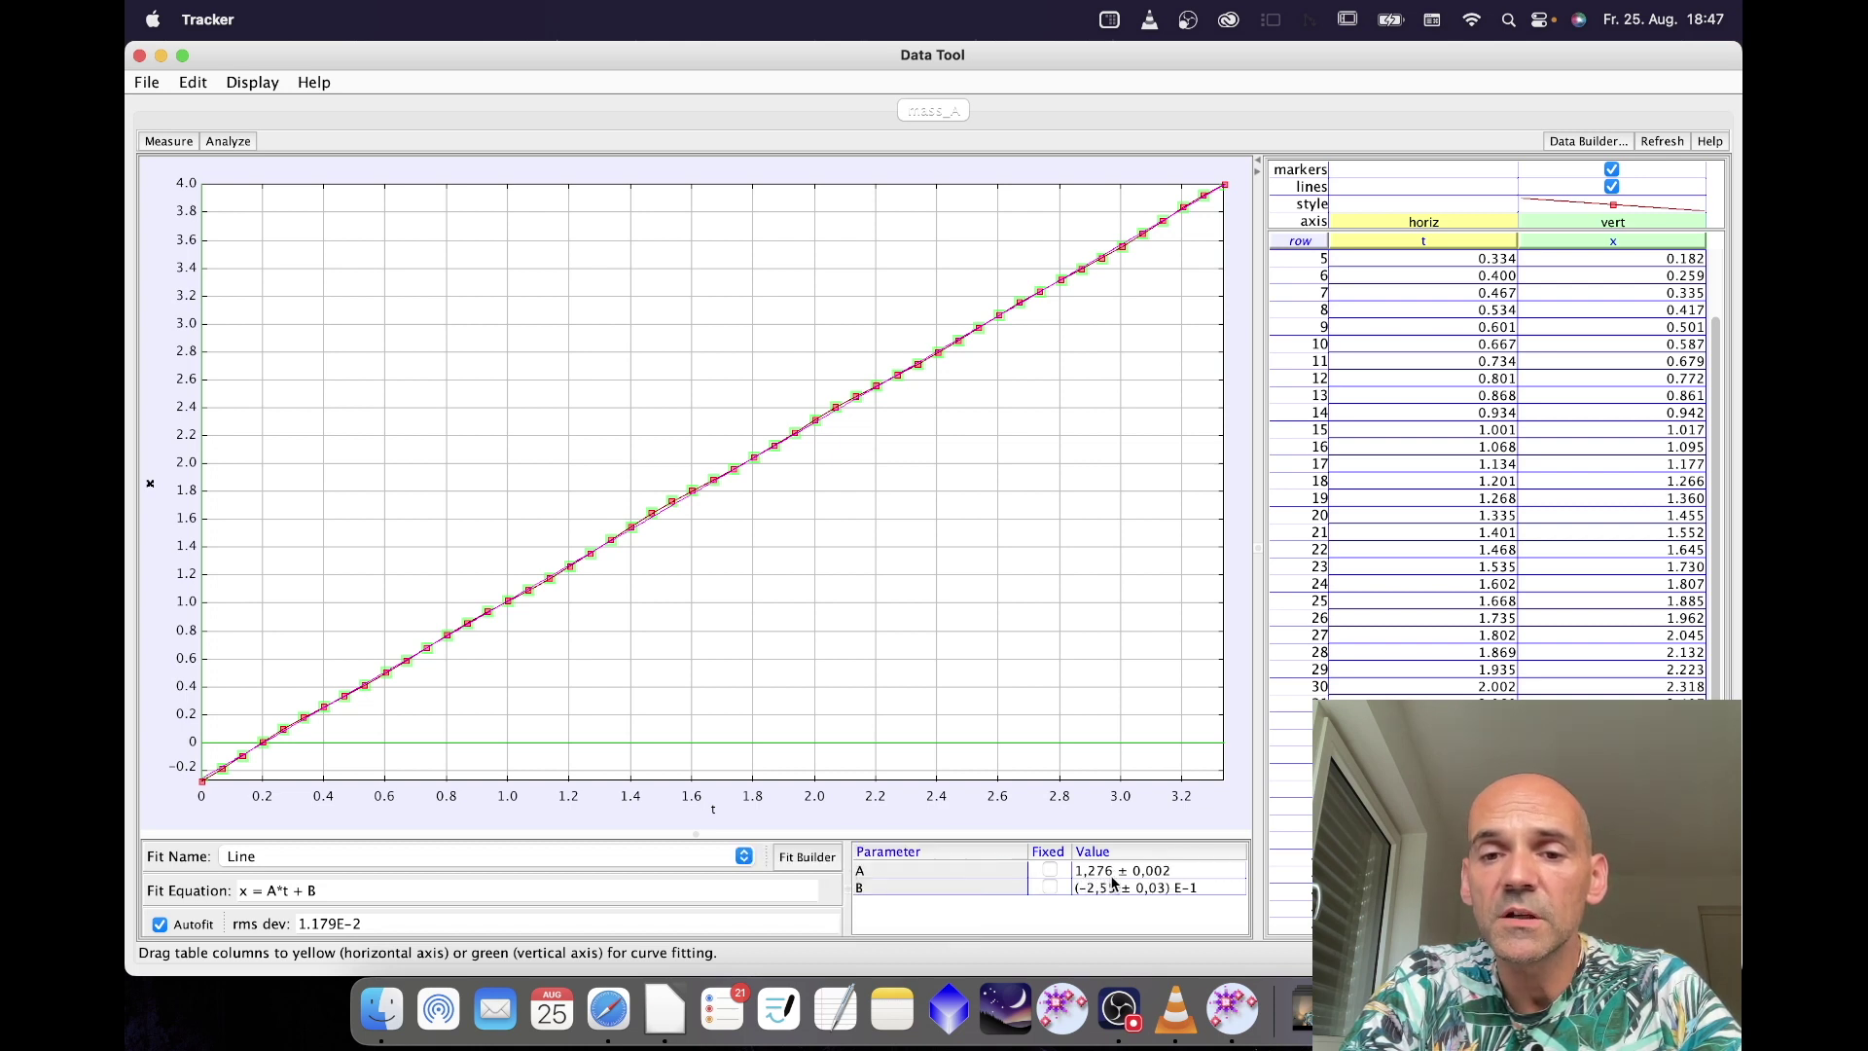
Read the fitted slope A = 1.276 ± 0.002 and intercept B = (−2.55 ± 0.03)E−1.
mouse_move(1112, 882)
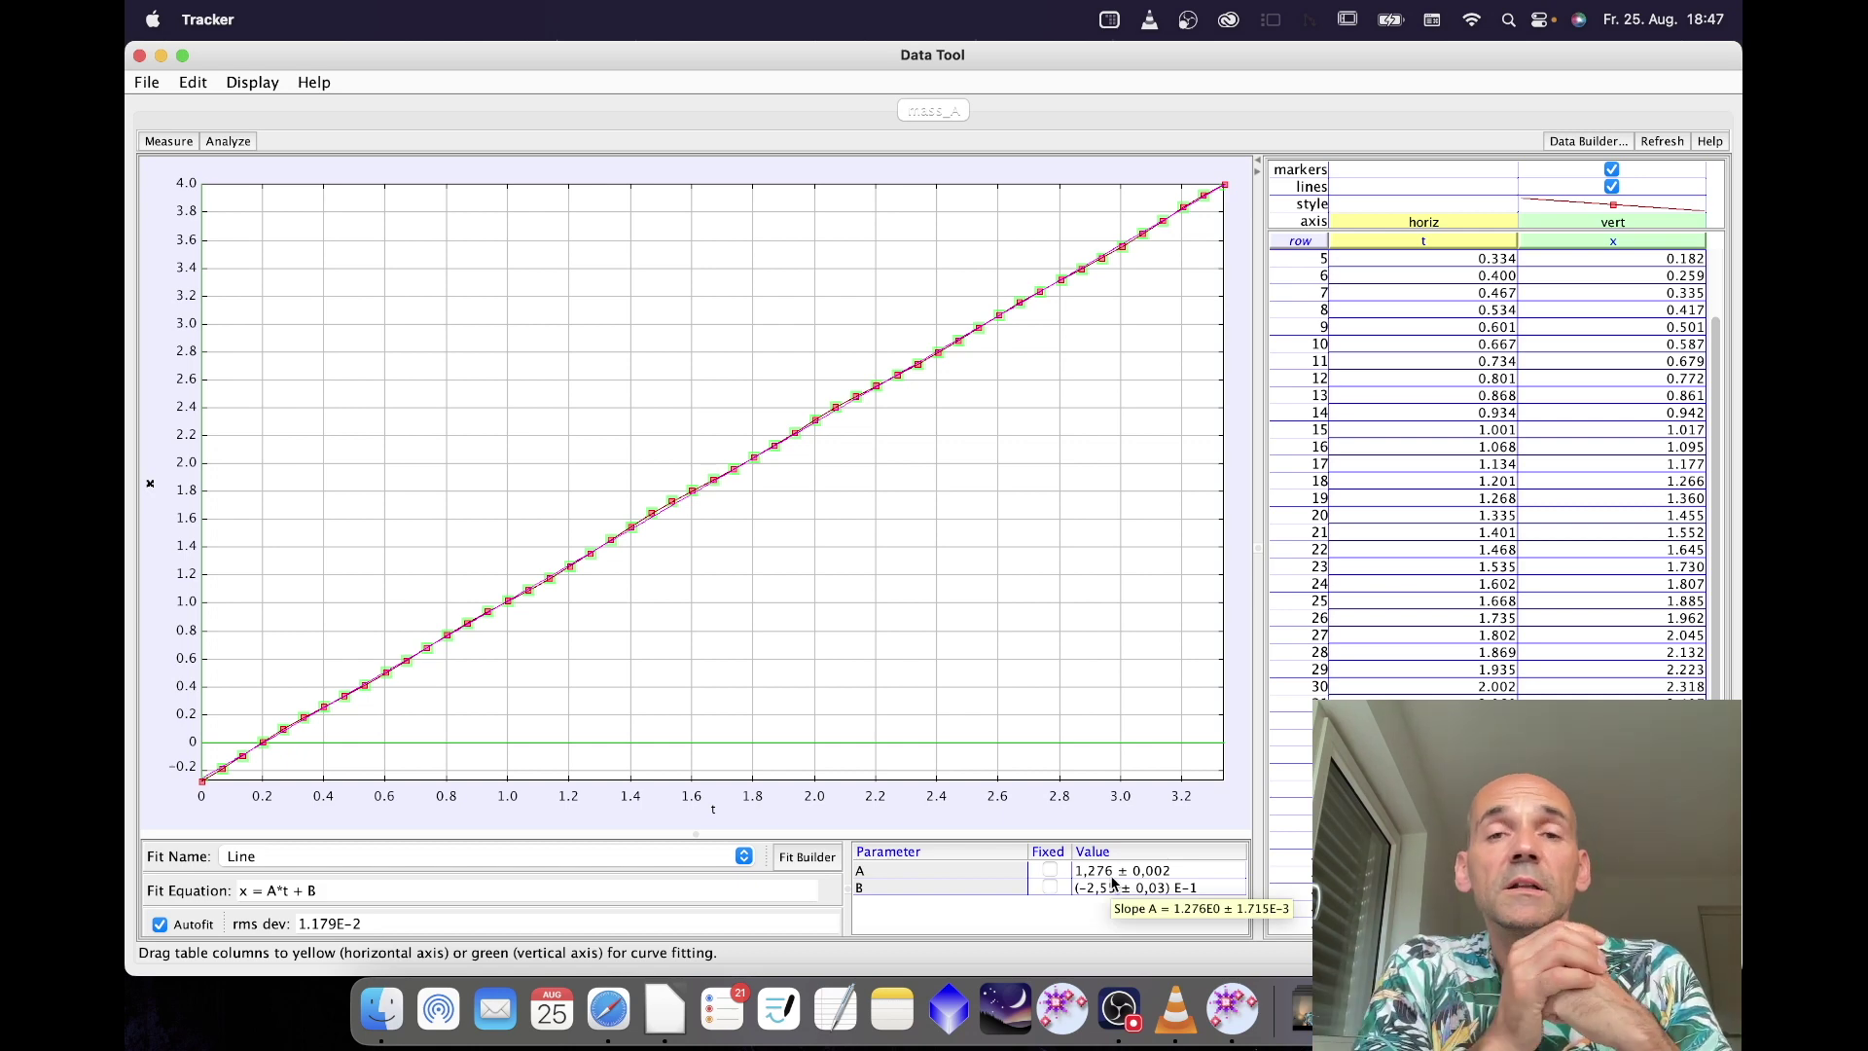